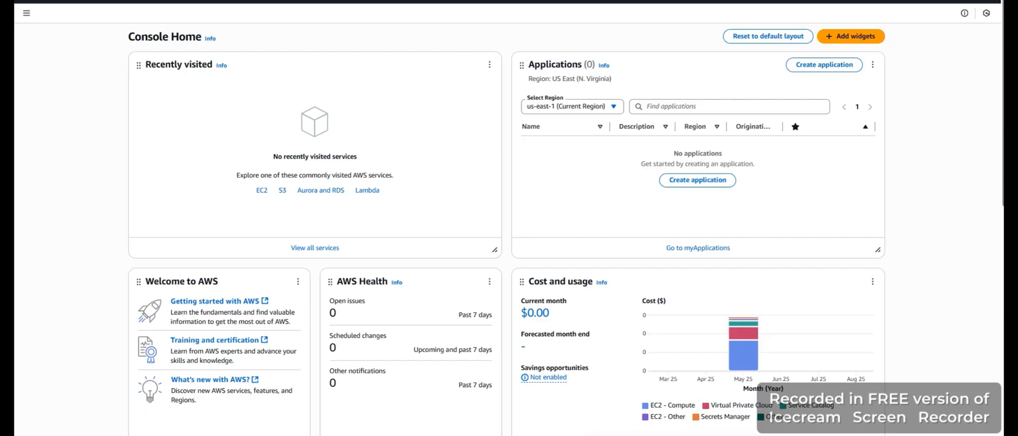
Search the console for vpc and open the VPC service
left_click(52, 2)
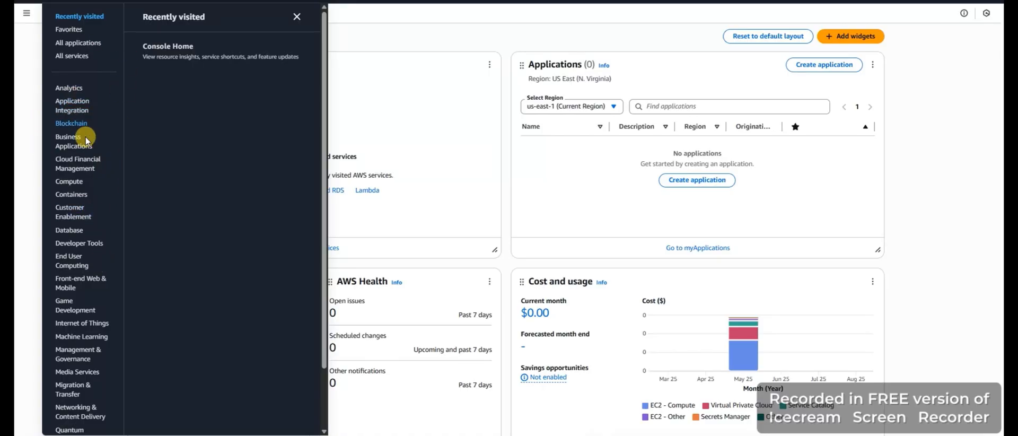
key("Escape")
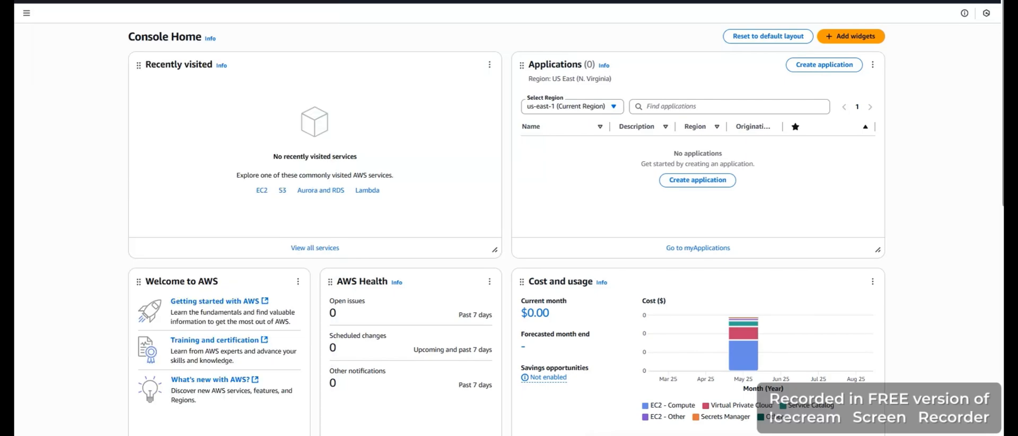
type("vpc")
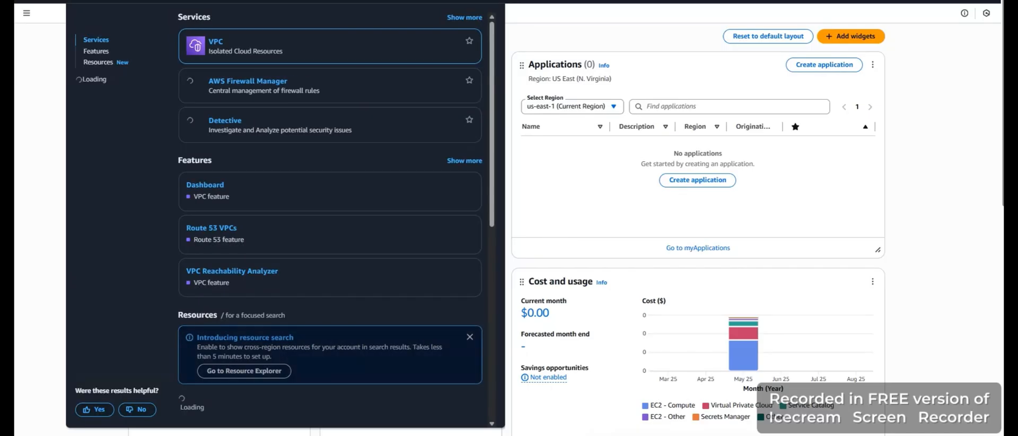
left_click(221, 43)
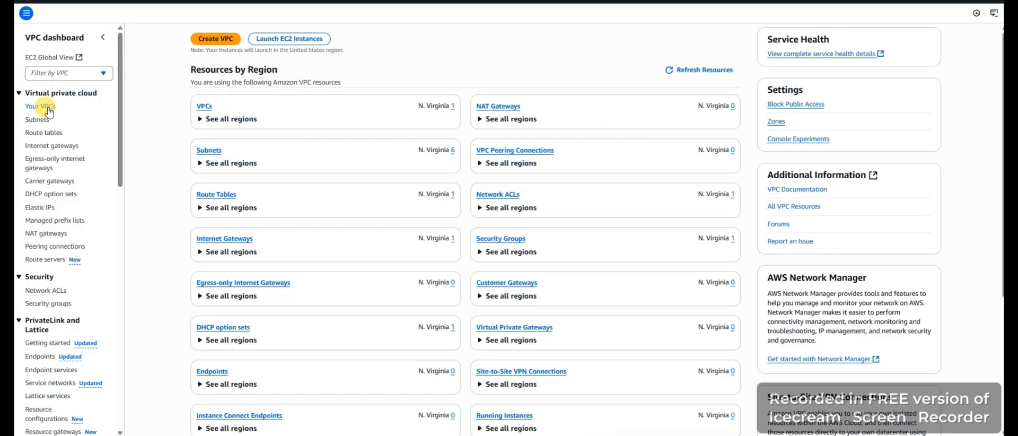
List the VPCs in the region and examine the default VPC's details and resource map
left_click(40, 106)
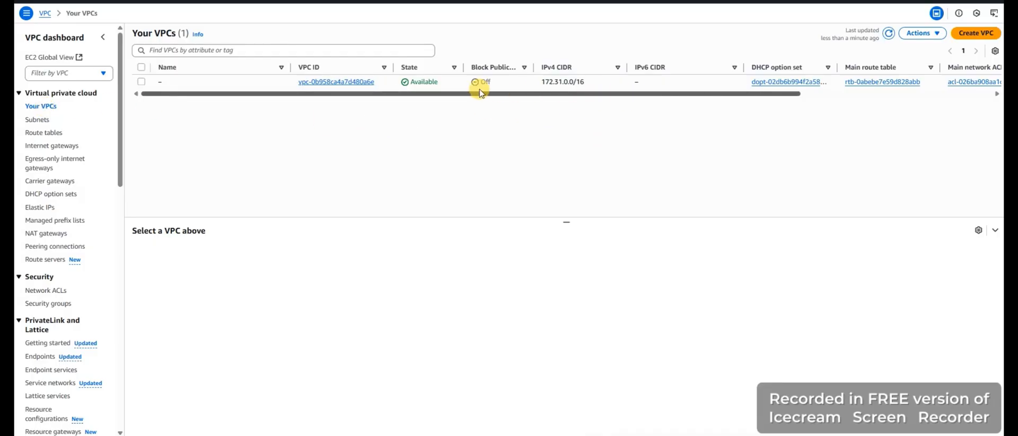
left_click(347, 82)
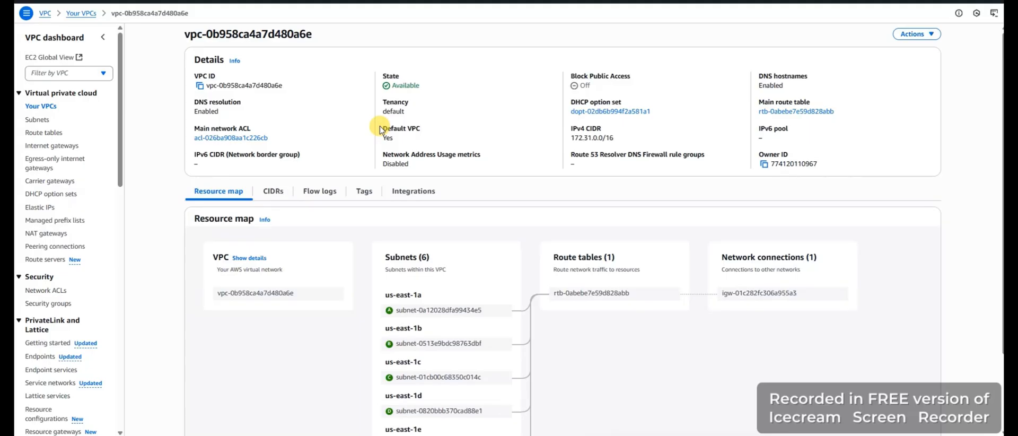
left_click(39, 107)
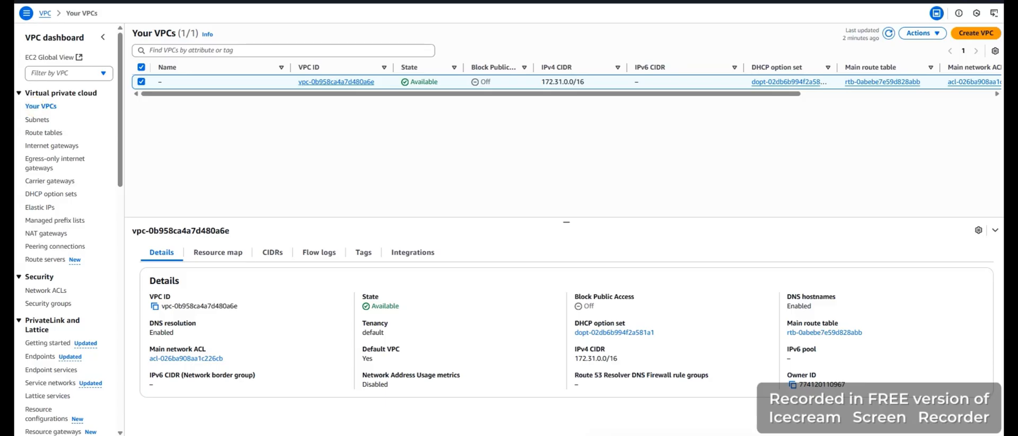
Start creating a VPC and review the settings and preview offered by the VPC and more option
left_click(964, 33)
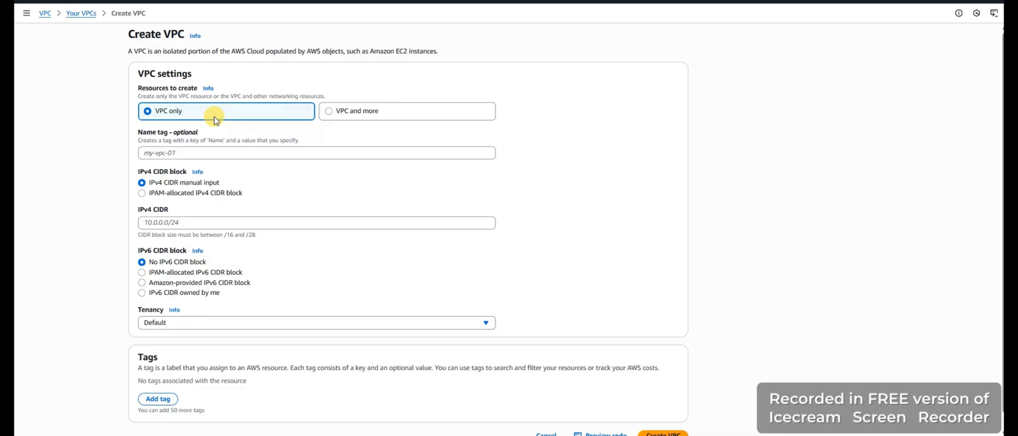
left_click(361, 114)
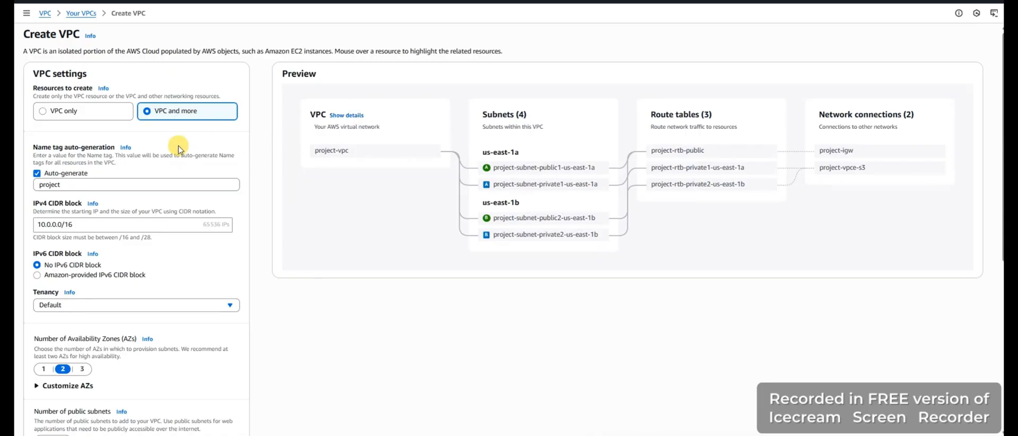
scroll(114, 199, "down", 4)
scroll(112, 217, "down", 2)
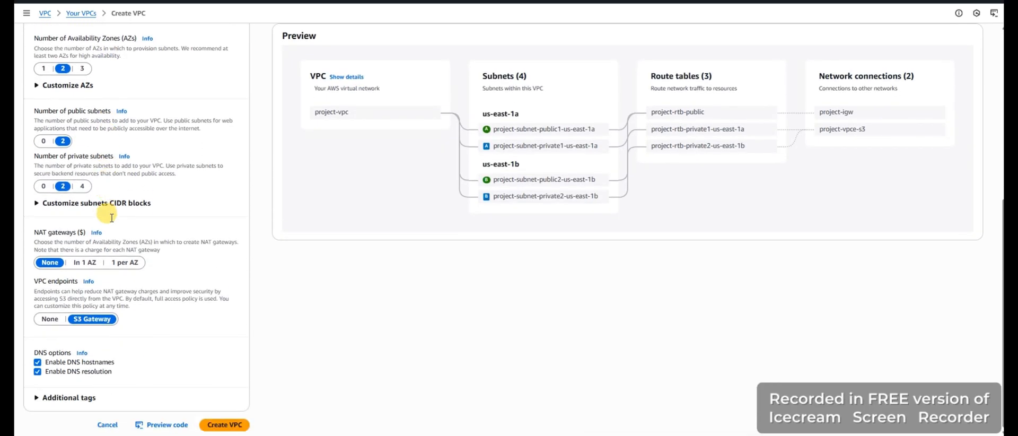
scroll(111, 218, "up", 6)
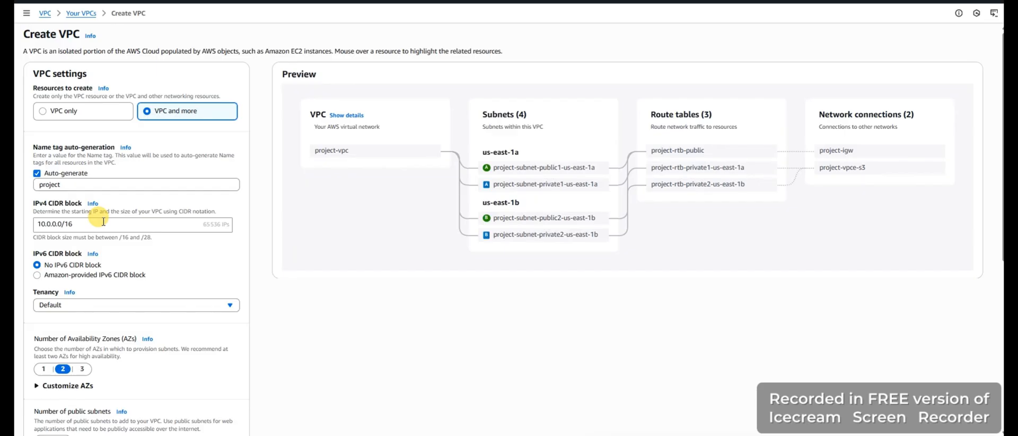
scroll(101, 228, "down", 5)
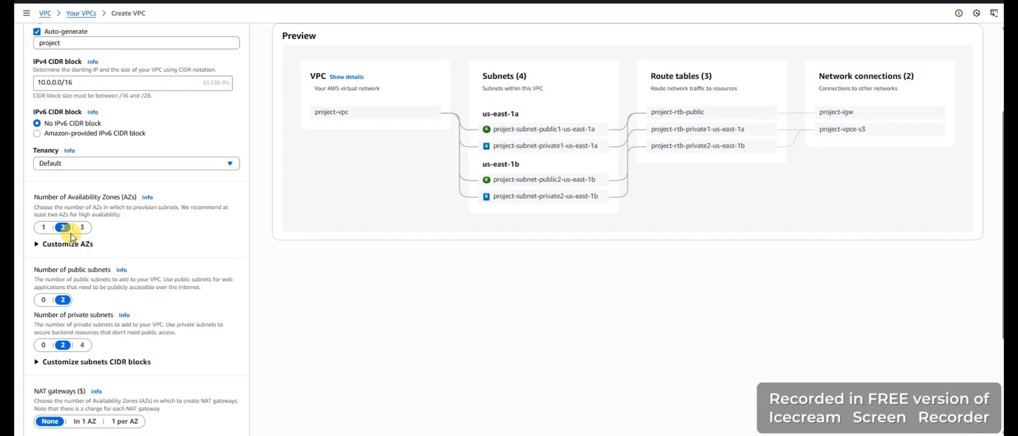
scroll(72, 235, "down", 2)
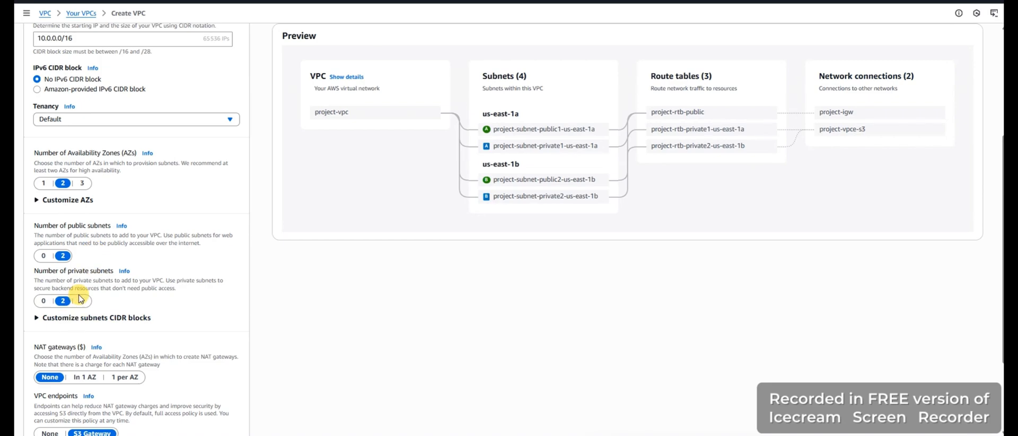
scroll(79, 299, "down", 4)
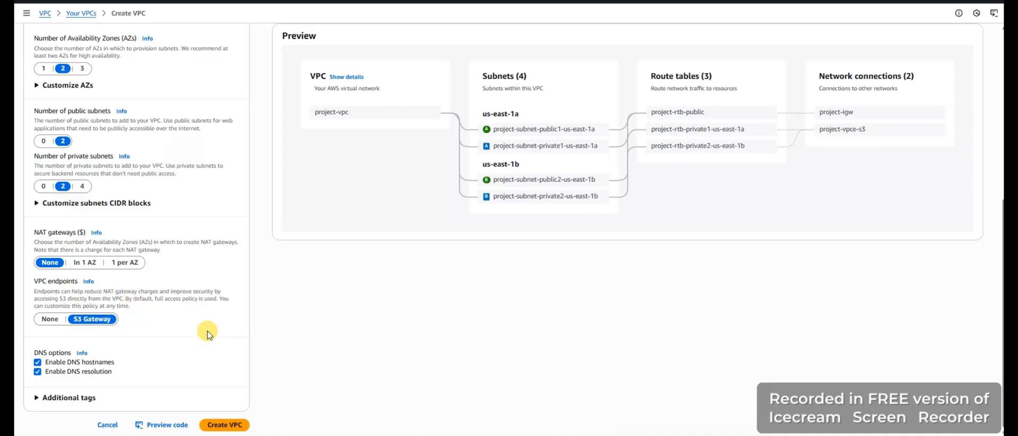
scroll(208, 333, "up", 10)
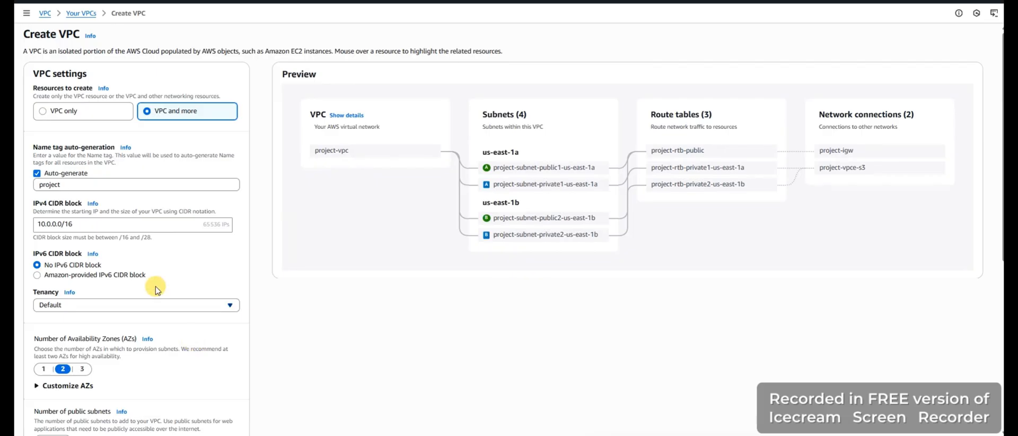
Choose to create the VPC only and set its name tag to Lab vpc
left_click(72, 112)
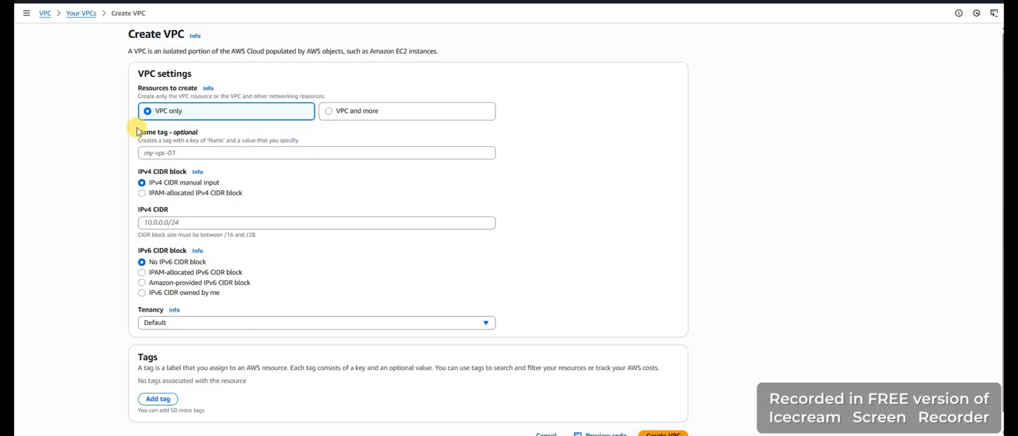
left_click(160, 154)
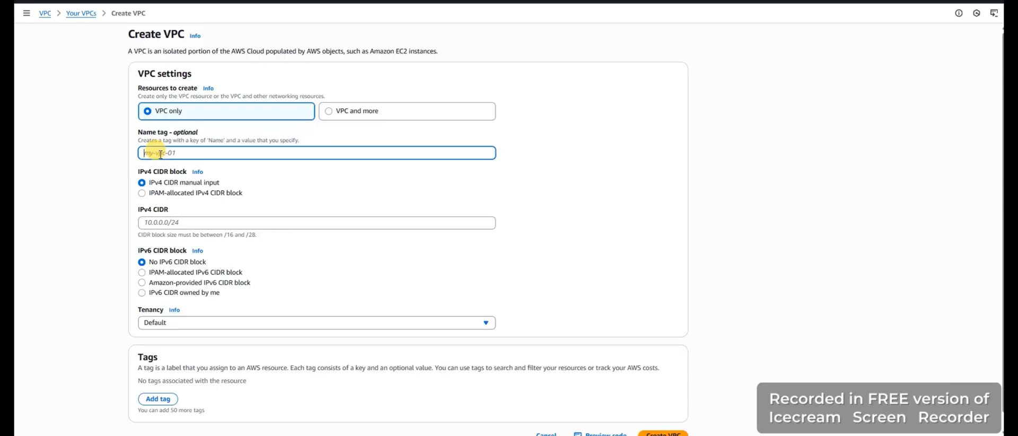
type("l")
key("BackSpace")
type("L")
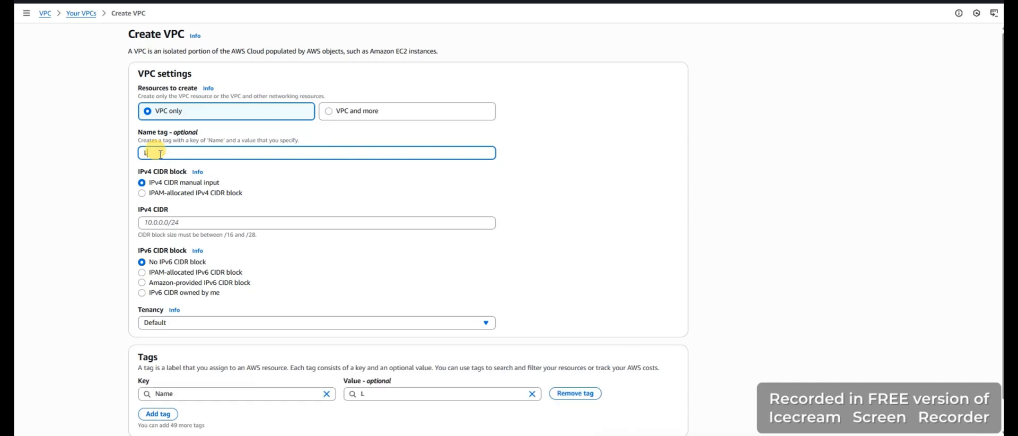
type("ab")
type("b")
type(" vpc")
Set the manual IPv4 CIDR to 10.0.0.0/16 and create the VPC
scroll(243, 196, "down", 1)
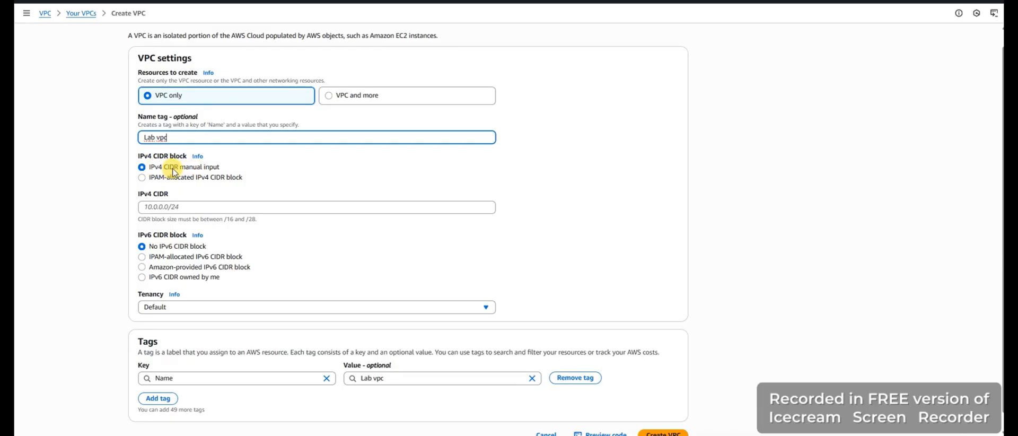
left_click(186, 202)
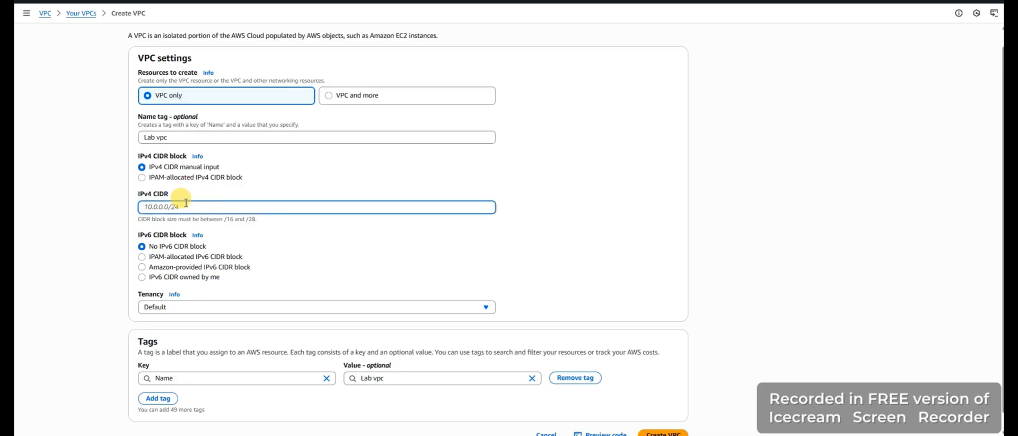
type("10")
type(".")
key("BackSpace")
type("0.0.0/16")
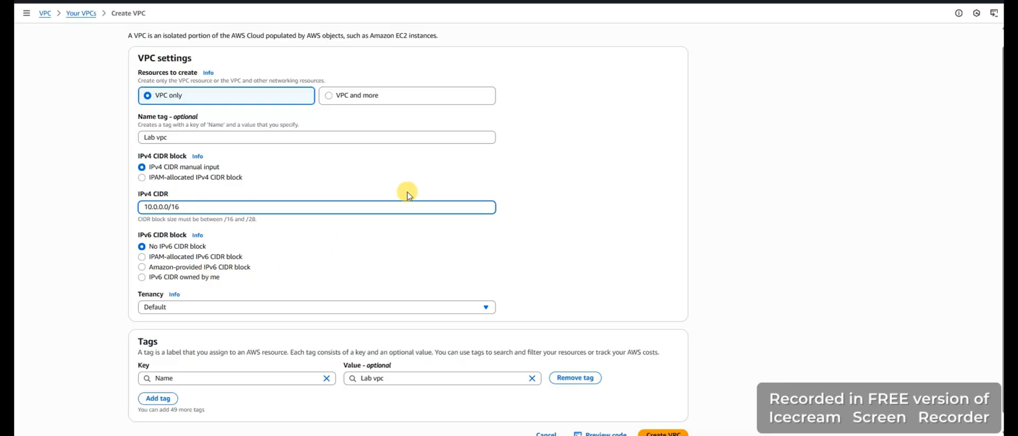
scroll(394, 200, "down", 1)
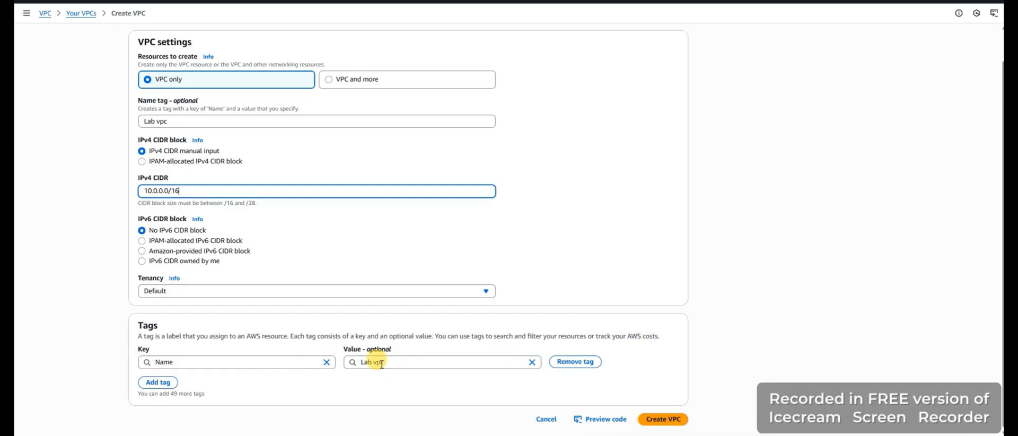
left_click(656, 421)
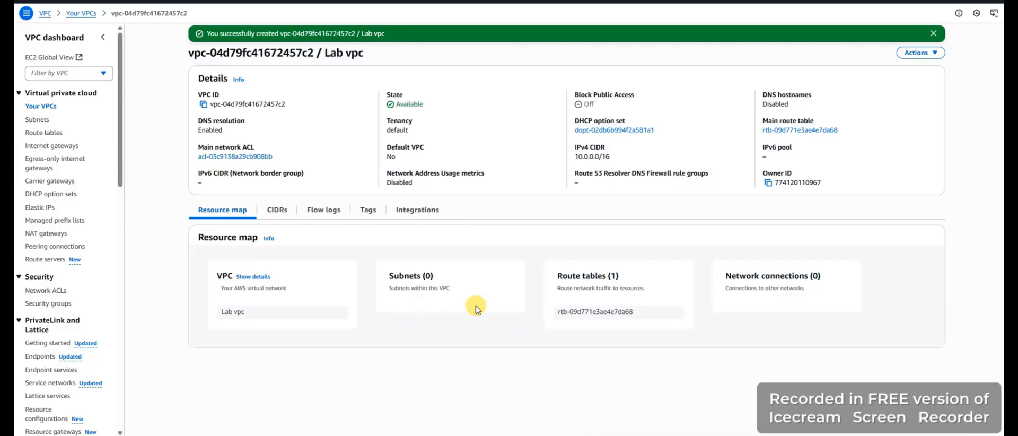
Select only Lab vpc in the list of VPCs, check its editable name and leave the name edit without saving
left_click(45, 109)
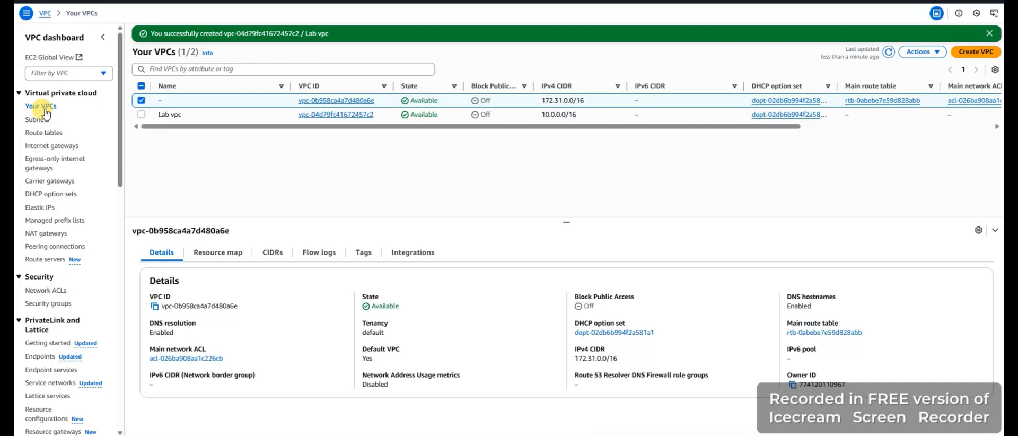
left_click(142, 114)
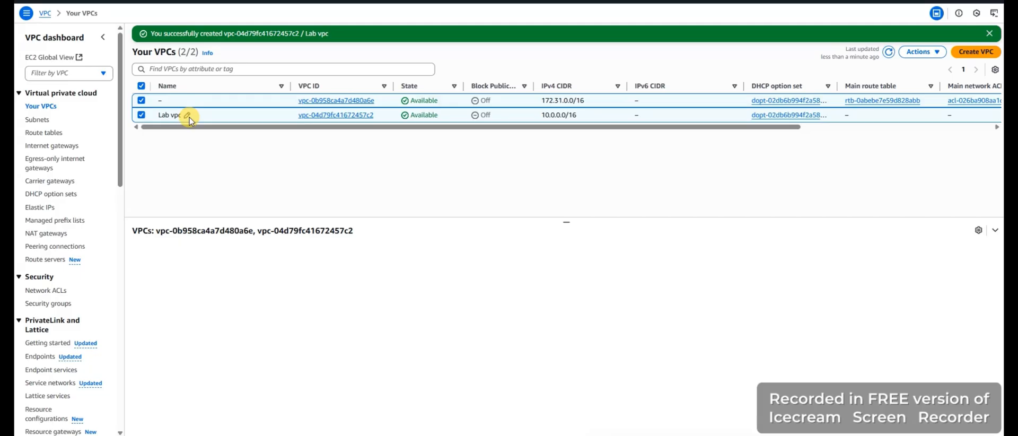
left_click(141, 100)
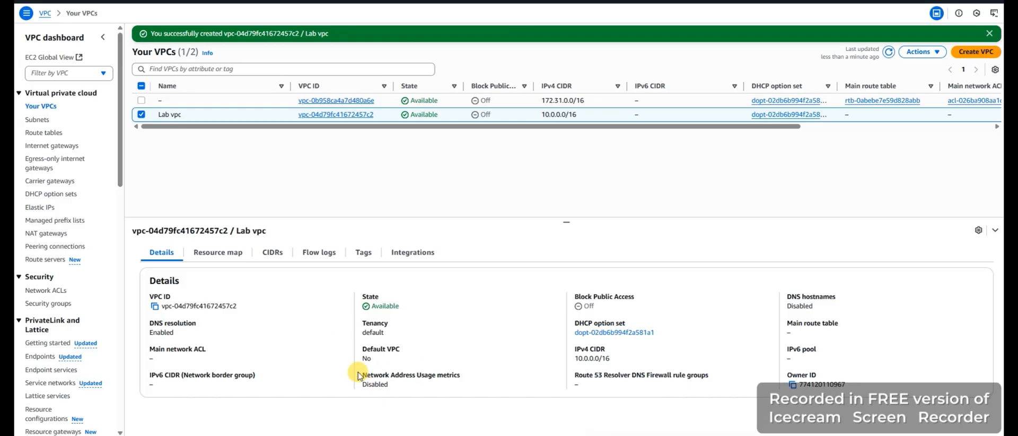
mouse_move(187, 118)
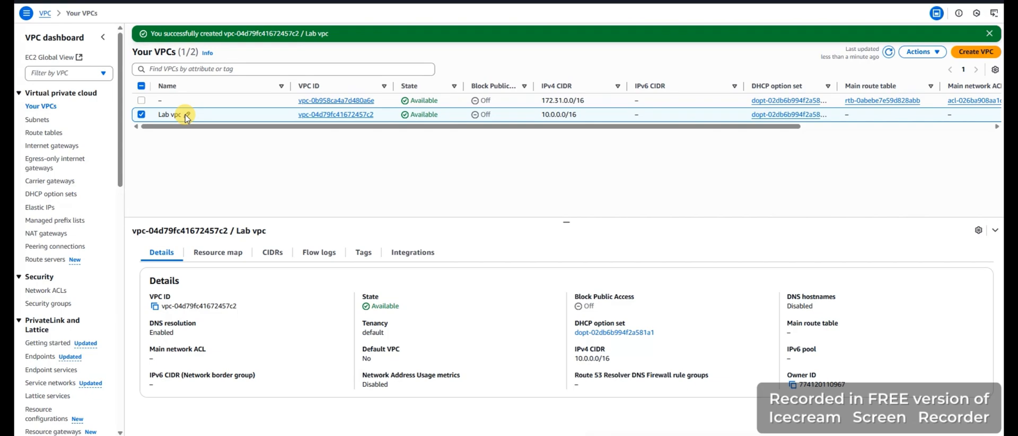
left_click(187, 115)
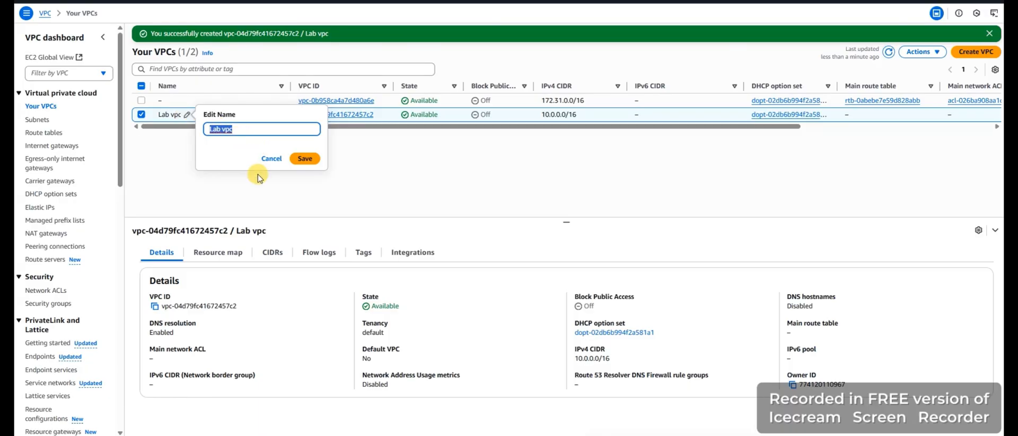
left_click(270, 158)
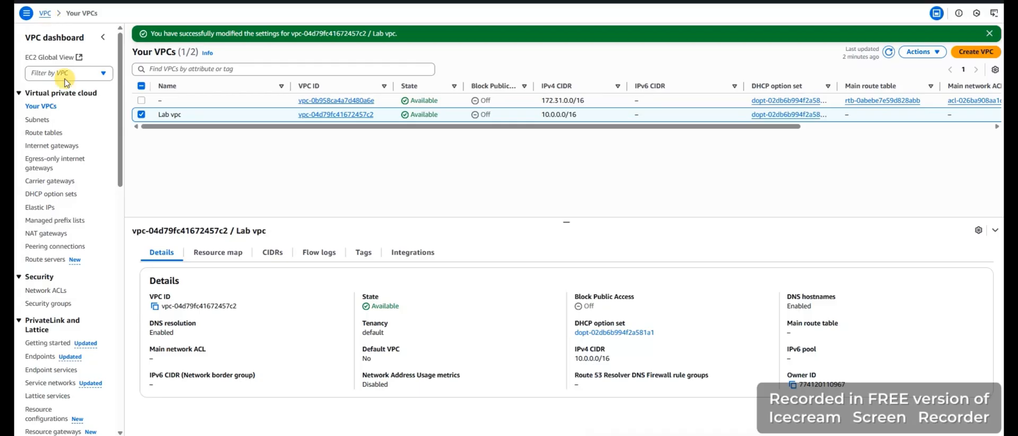
Start creating a subnet and choose Lab vpc as the VPC it belongs to
left_click(37, 120)
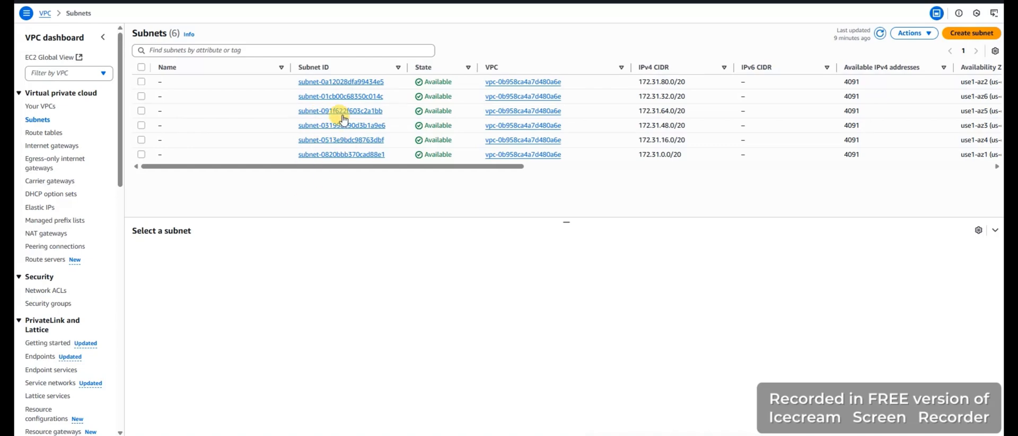
left_click(350, 82)
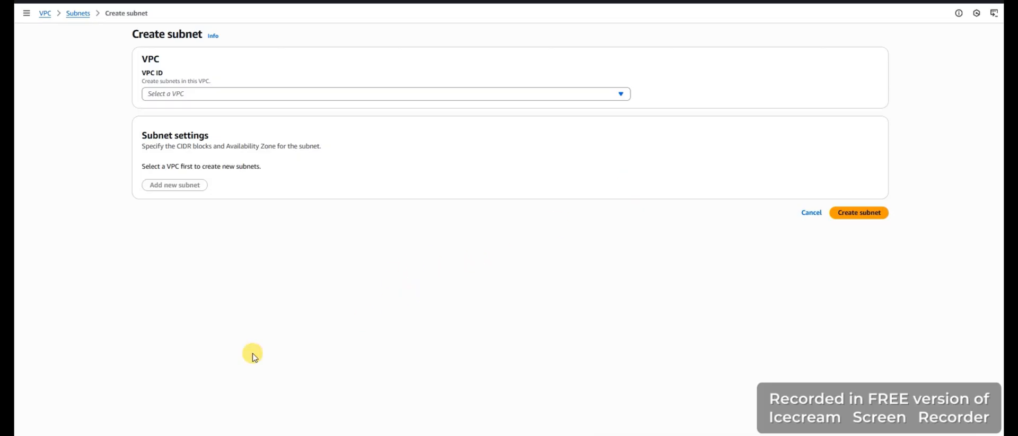
left_click(201, 96)
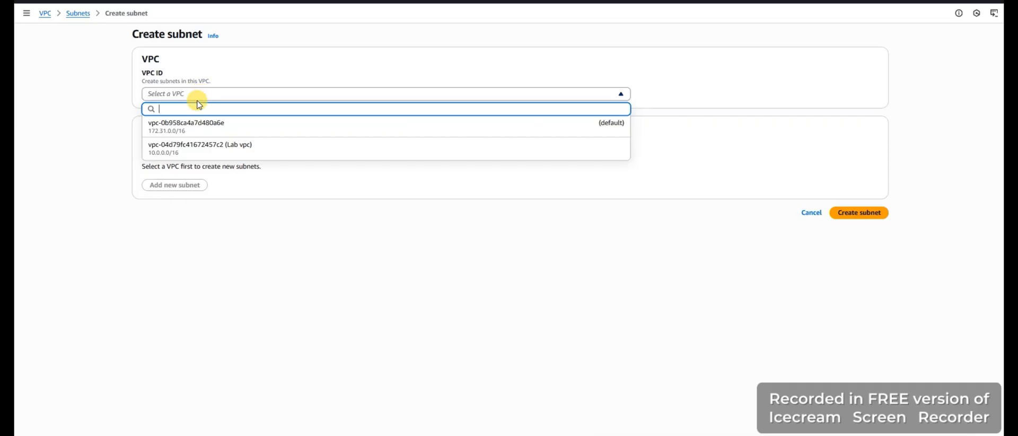
left_click(220, 147)
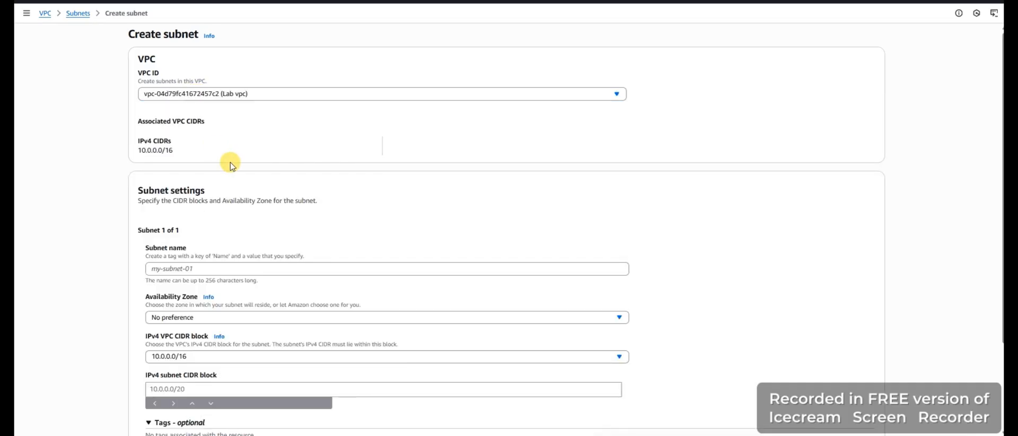
Name the subnet public subnet and place it in the Availability Zone use1-az2 (us-east-1a)
scroll(238, 227, "down", 1)
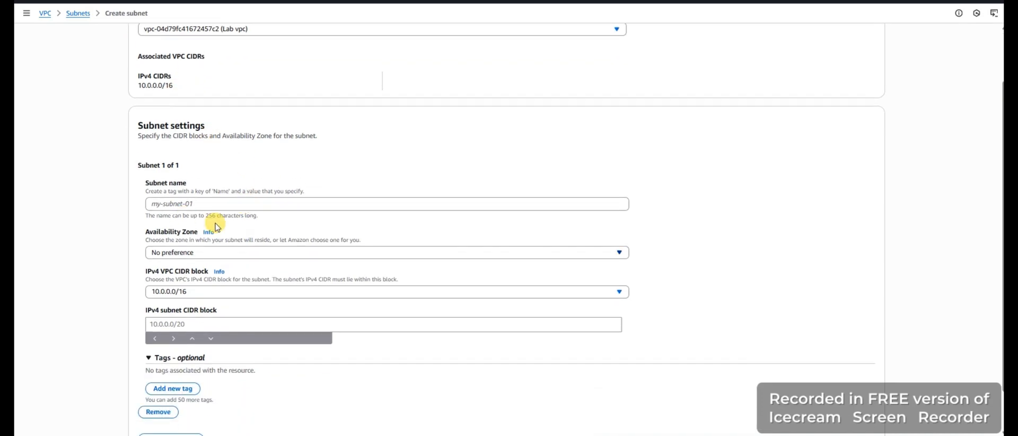
left_click(175, 204)
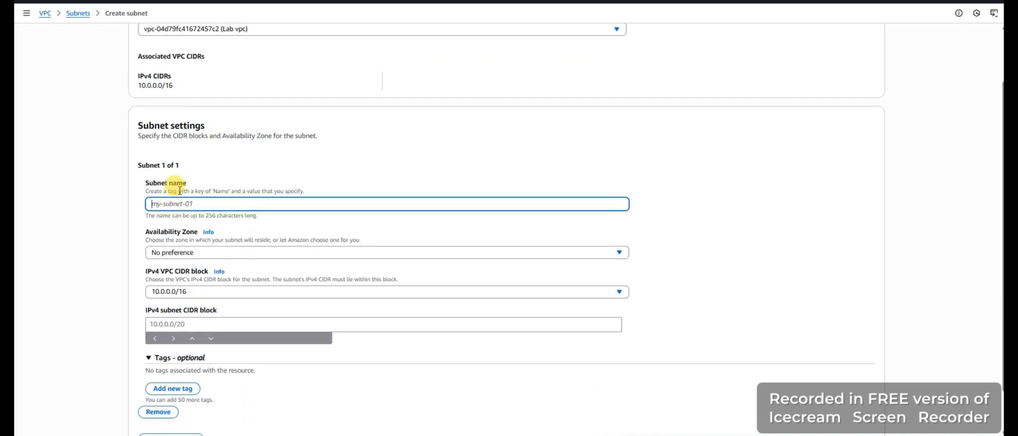
type("publi")
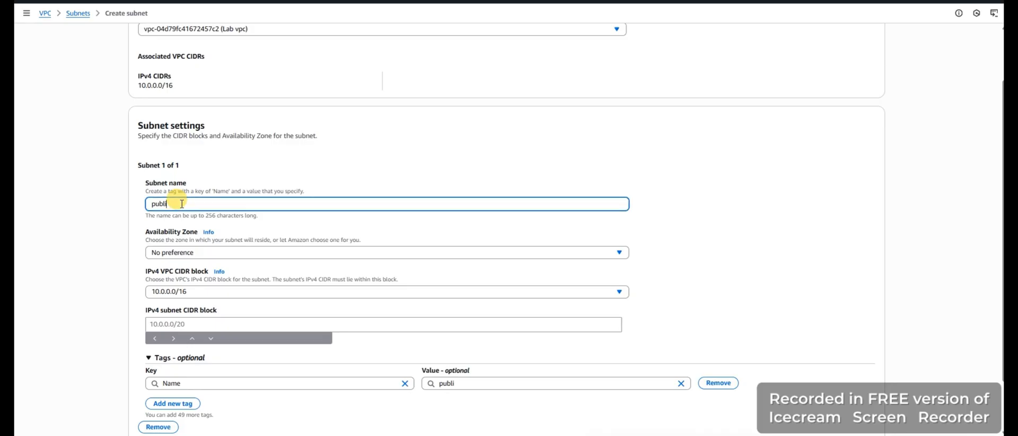
type("c subnet")
left_click(216, 253)
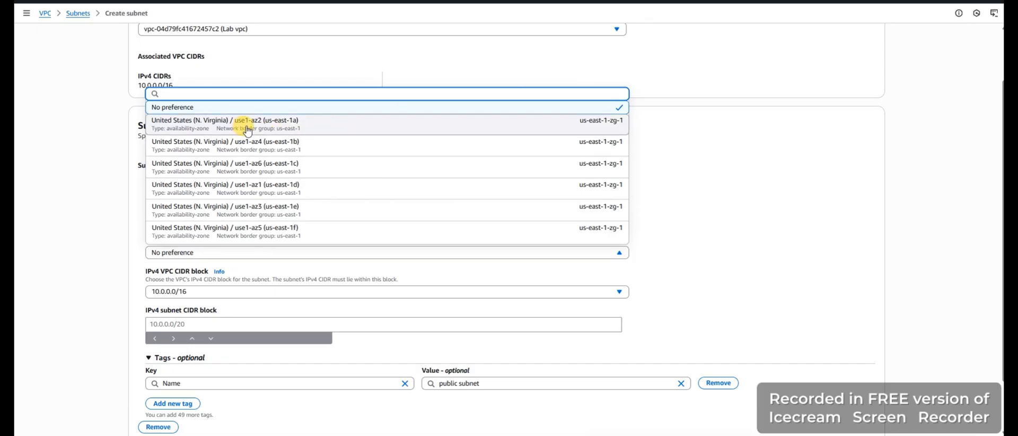
left_click(302, 126)
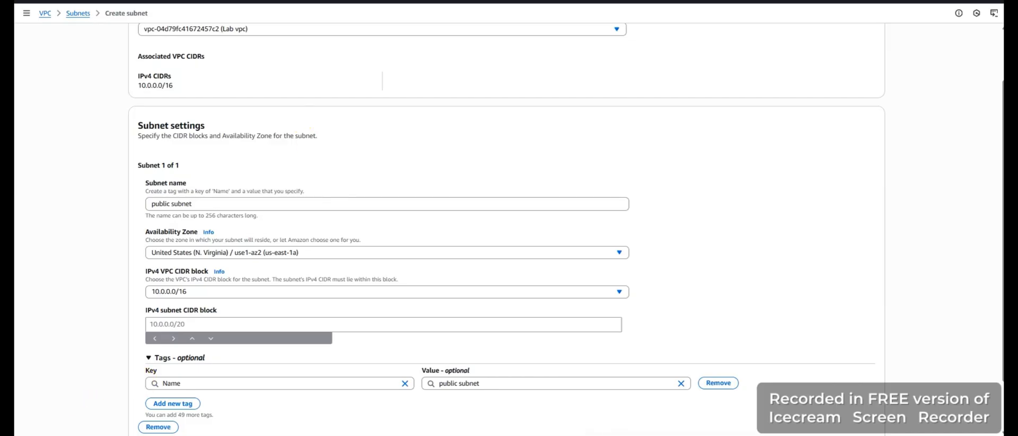
left_click(209, 292)
left_click(209, 292)
left_click(205, 292)
left_click(206, 292)
left_click(200, 325)
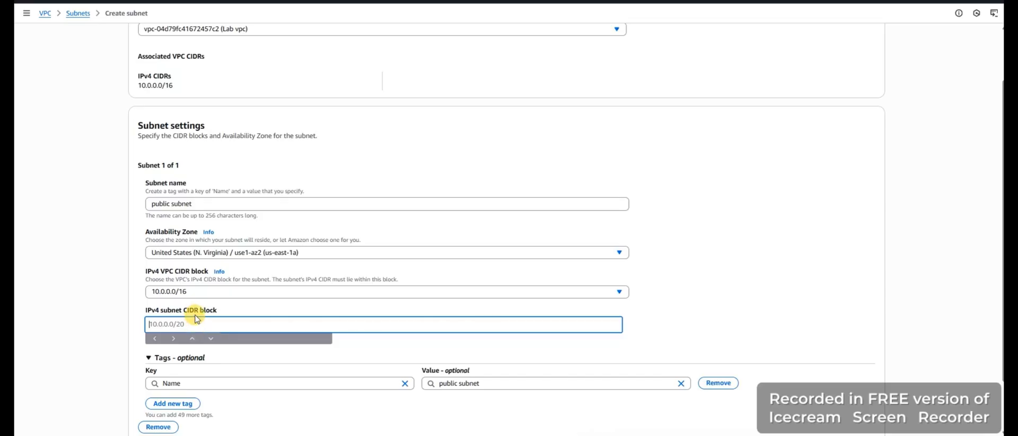
left_click(191, 293)
left_click(190, 292)
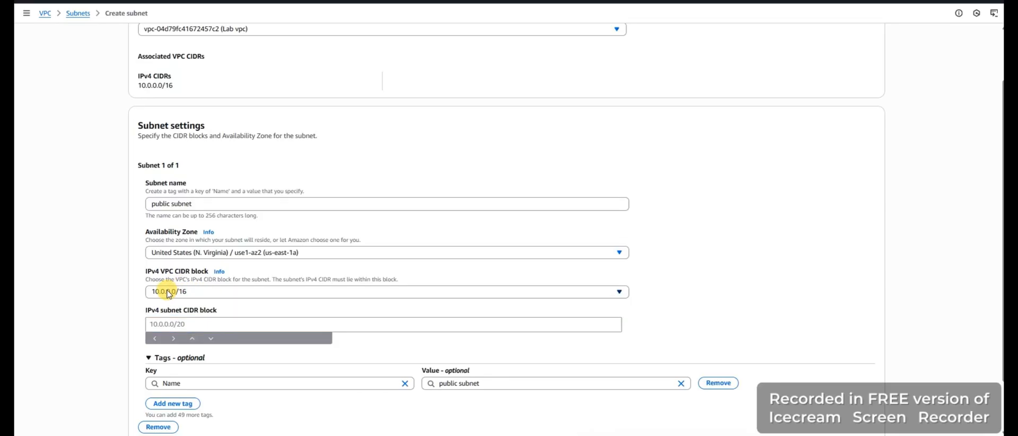
Set the IPv4 subnet CIDR block of public subnet to 10.0.0.0/24 and create the subnet
left_click(181, 323)
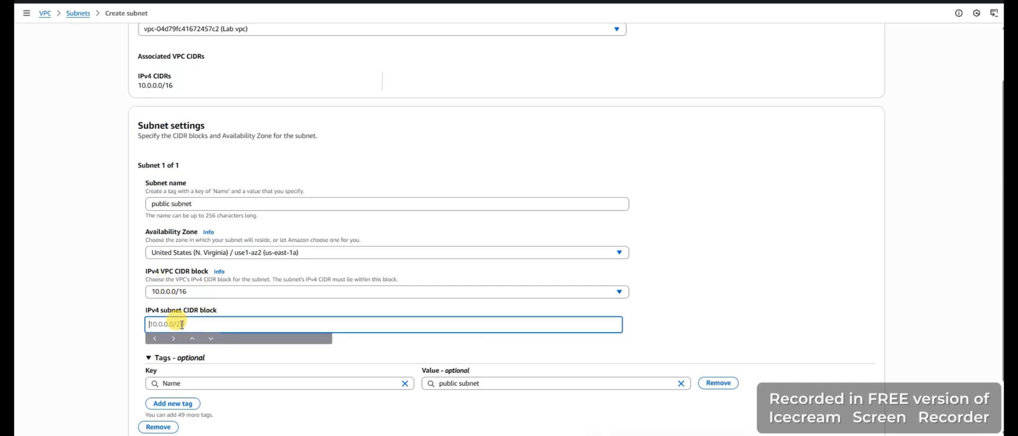
type("10.0.0.0/24")
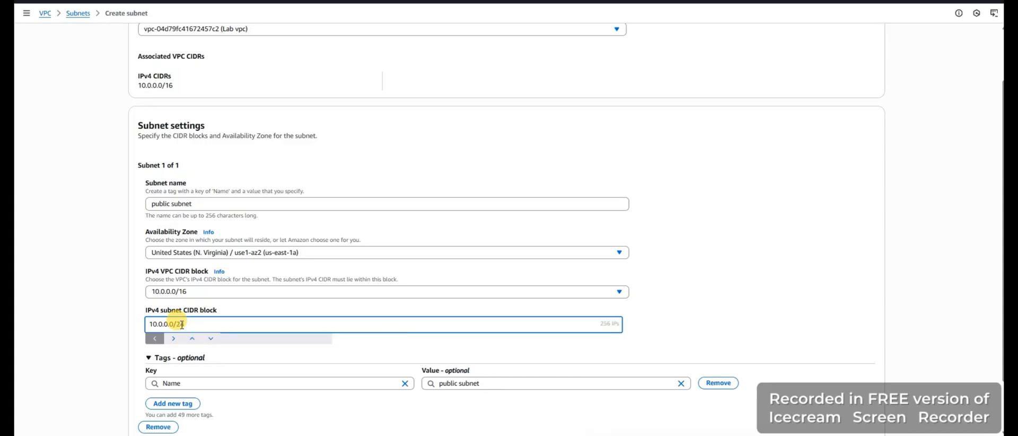
left_click(681, 308)
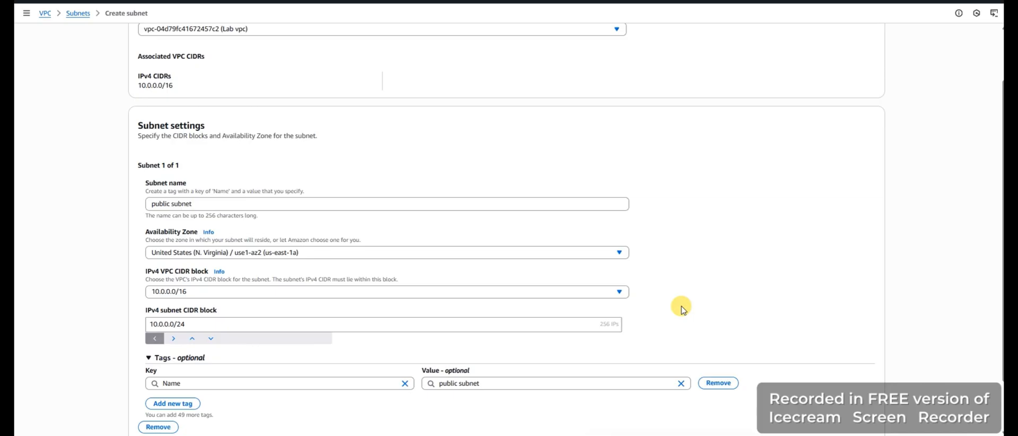
scroll(682, 309, "down", 1)
scroll(681, 309, "down", 2)
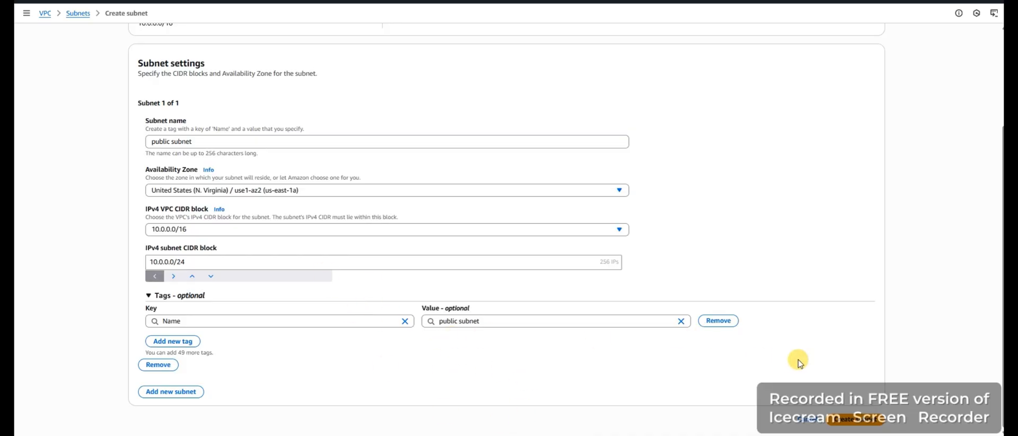
left_click(858, 426)
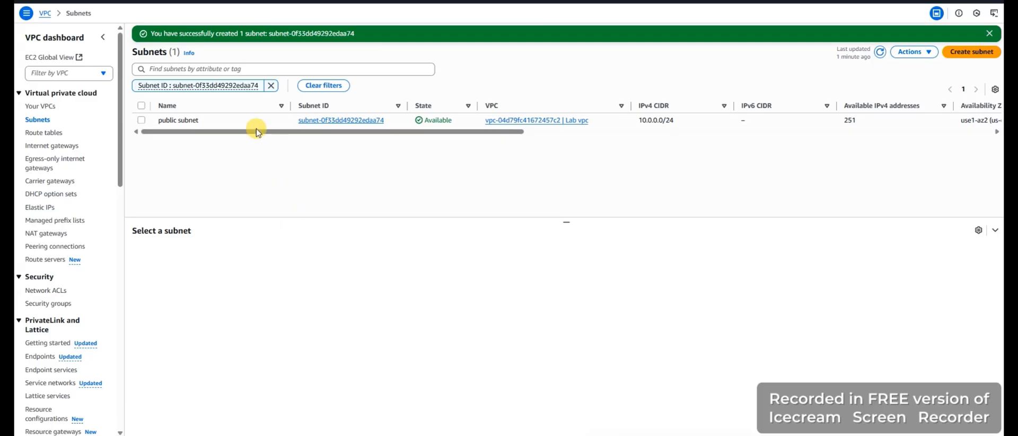
Enable auto-assignment of public IPv4 addresses in the settings of public subnet and save
left_click(141, 121)
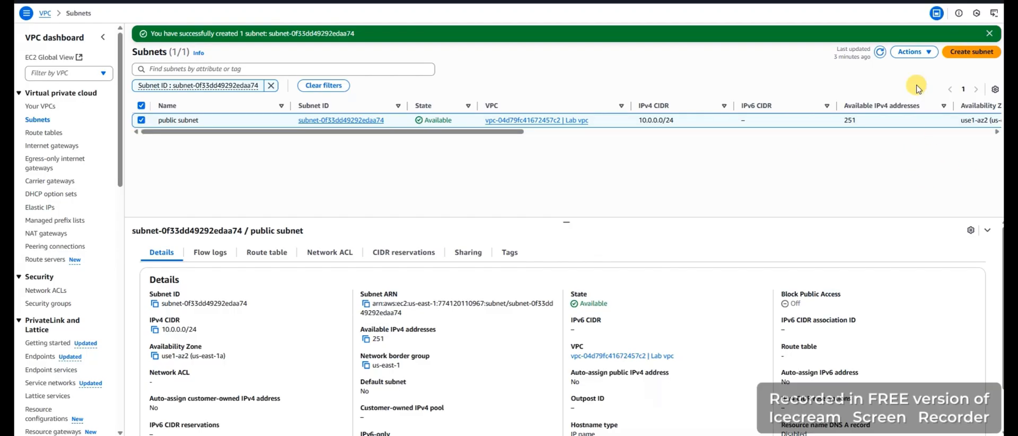
left_click(919, 54)
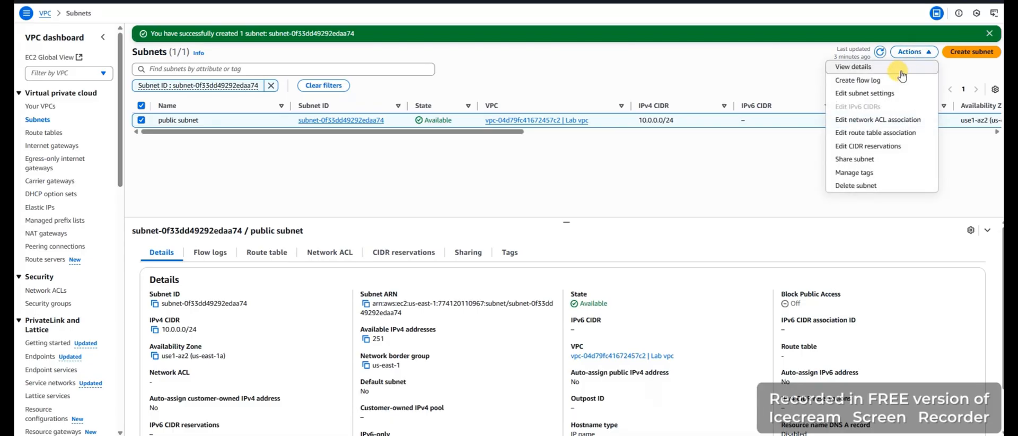
left_click(877, 94)
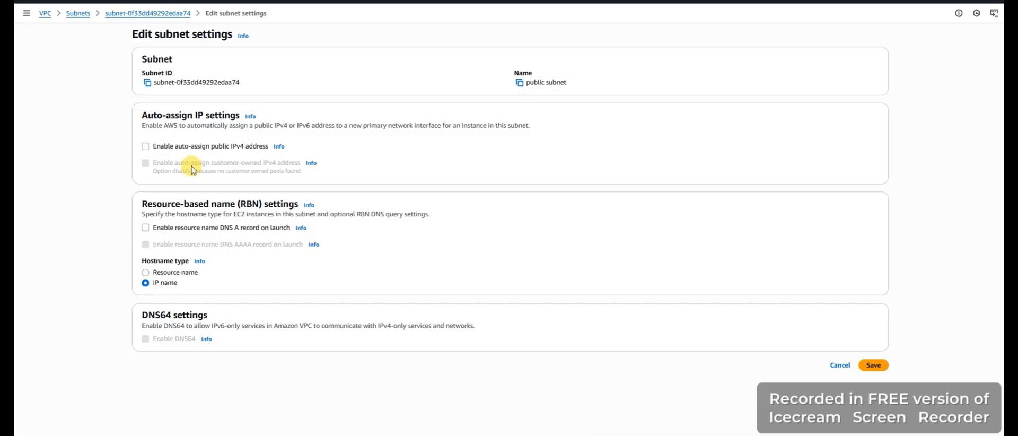
left_click(146, 146)
left_click(872, 368)
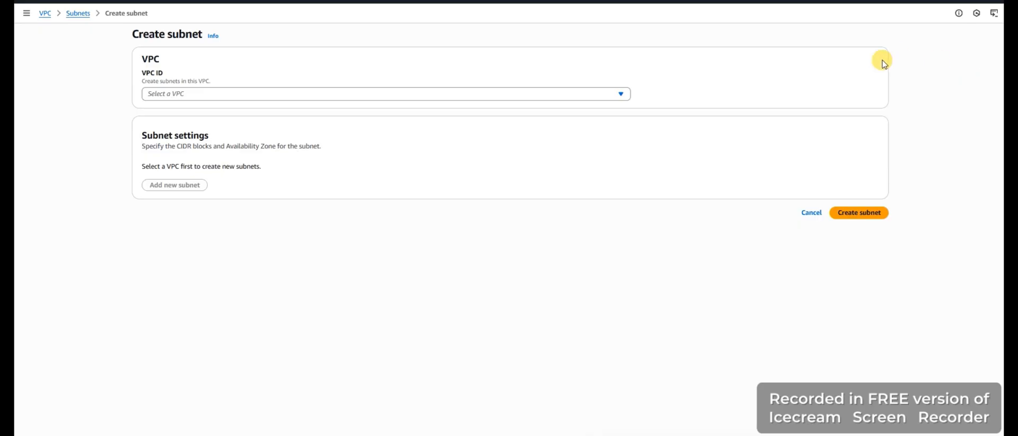
Set up a second subnet in Lab vpc, named private subnet, in the Availability Zone use1-az2 (us-east-1a)
left_click(333, 94)
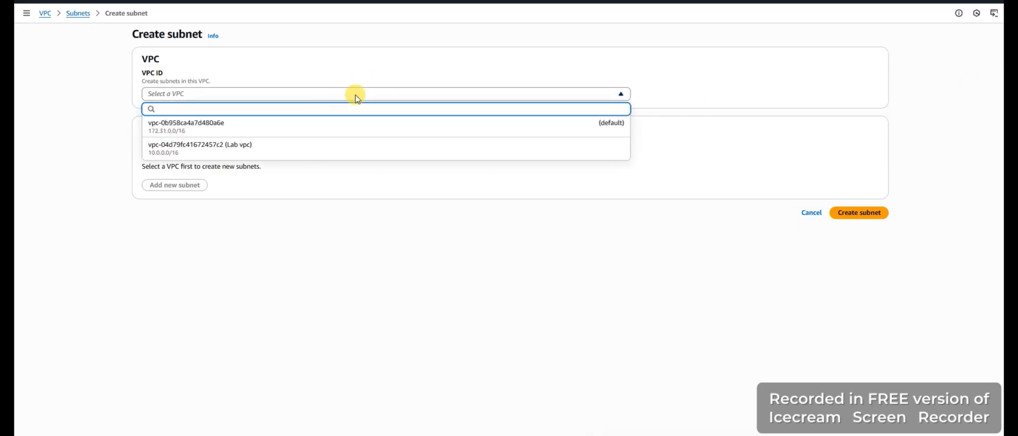
left_click(242, 149)
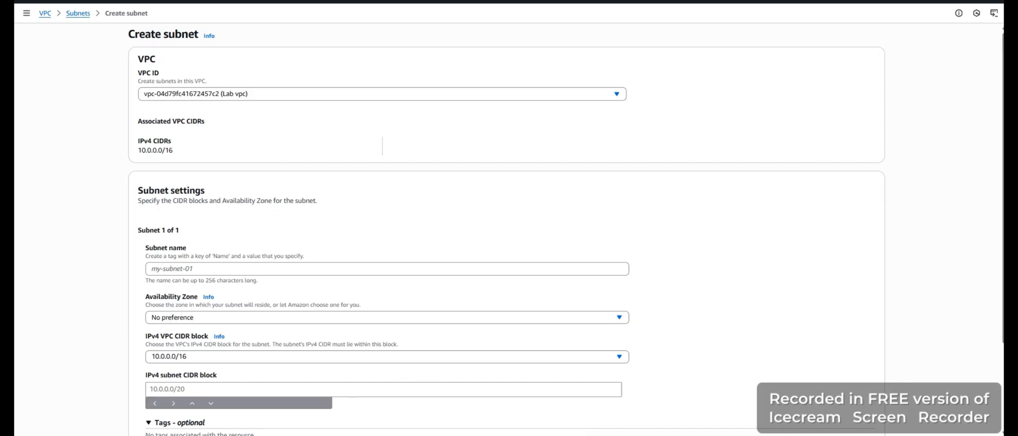
left_click(187, 269)
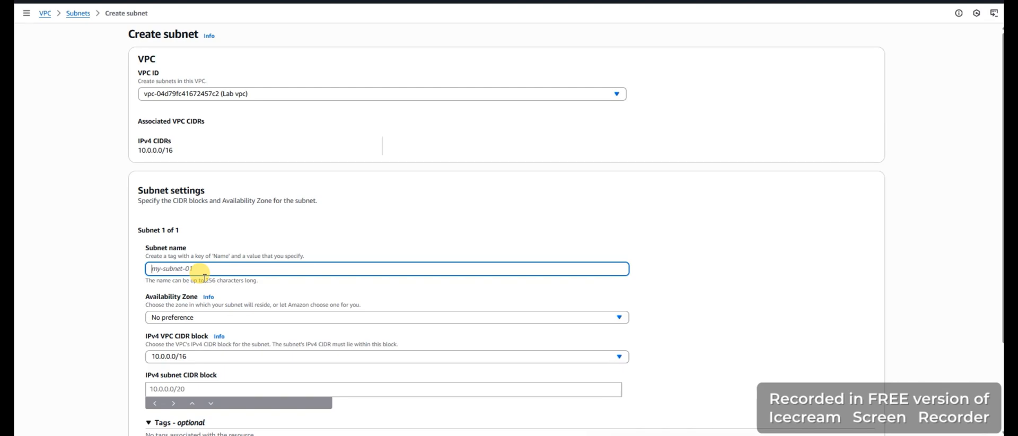
type("private ")
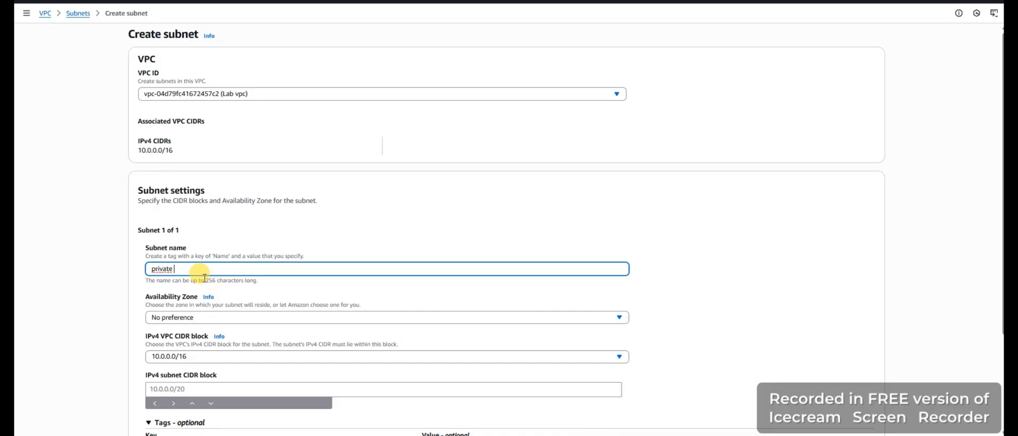
type("subnet")
left_click(237, 318)
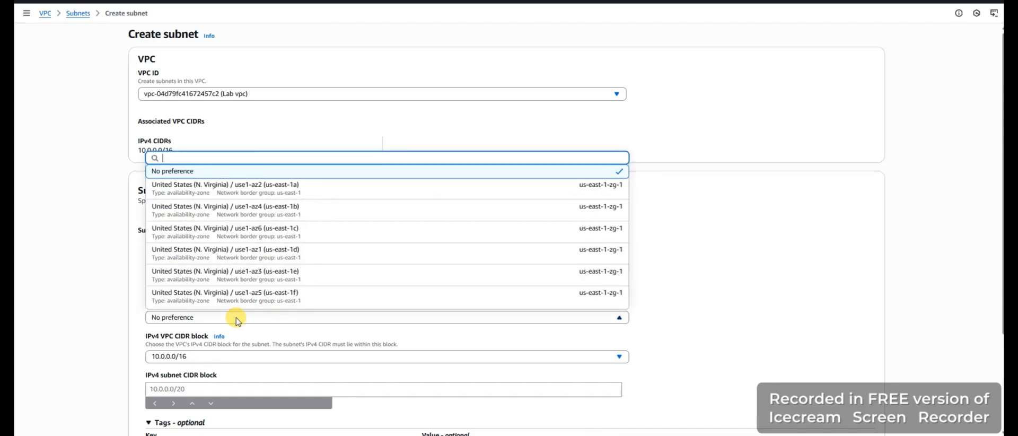
left_click(303, 193)
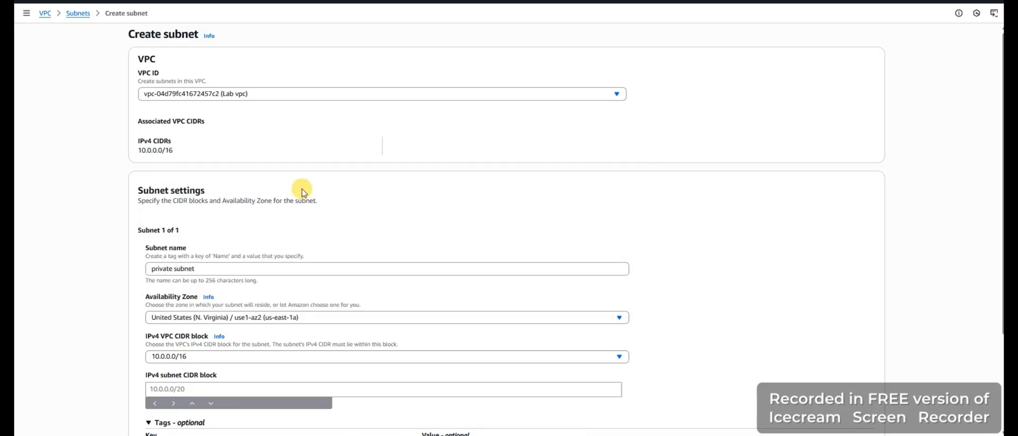
Set the IPv4 subnet CIDR block of private subnet to 10.0.2.0/23 and create the subnet
scroll(334, 288, "down", 1)
scroll(332, 288, "down", 1)
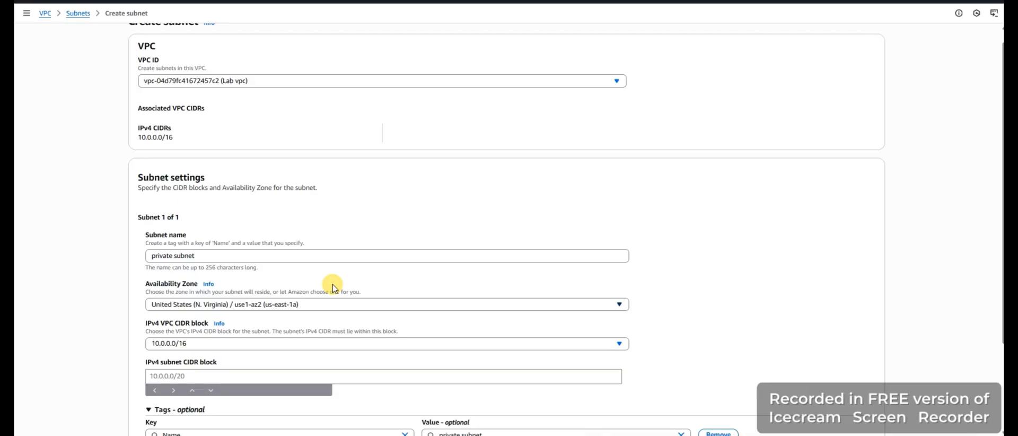
scroll(333, 288, "down", 2)
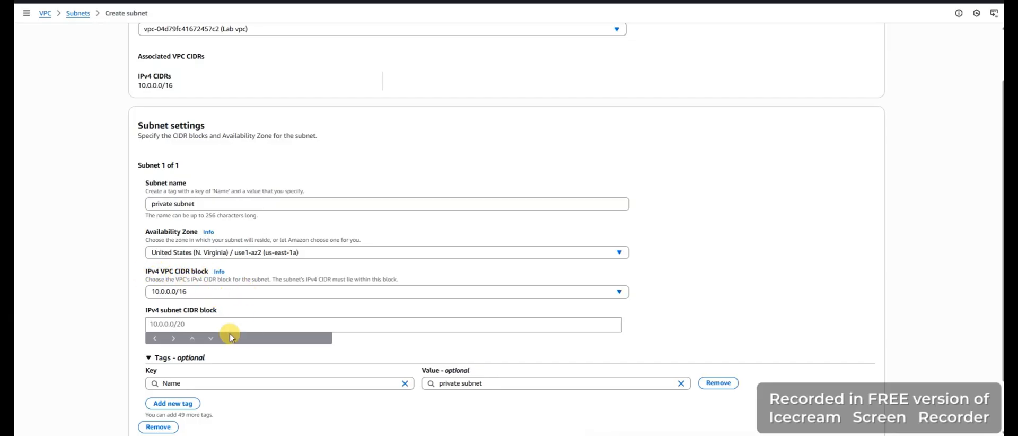
left_click(218, 324)
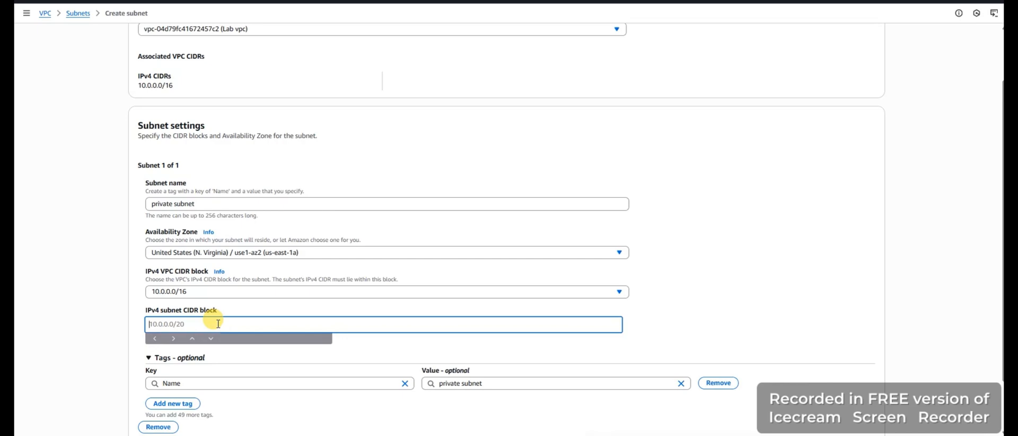
type("10")
type(".0")
type("/")
type("2")
type(".0")
type(".")
type("/")
type("/")
type("23")
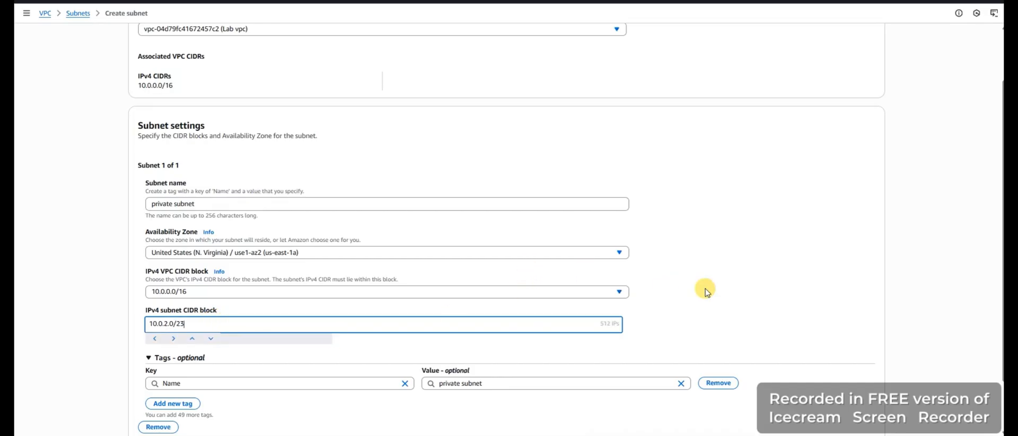
scroll(705, 289, "down", 2)
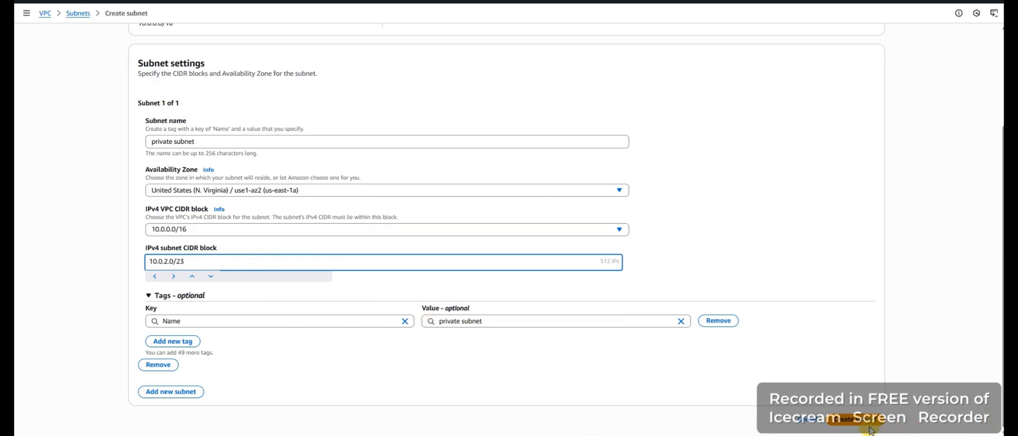
left_click(849, 423)
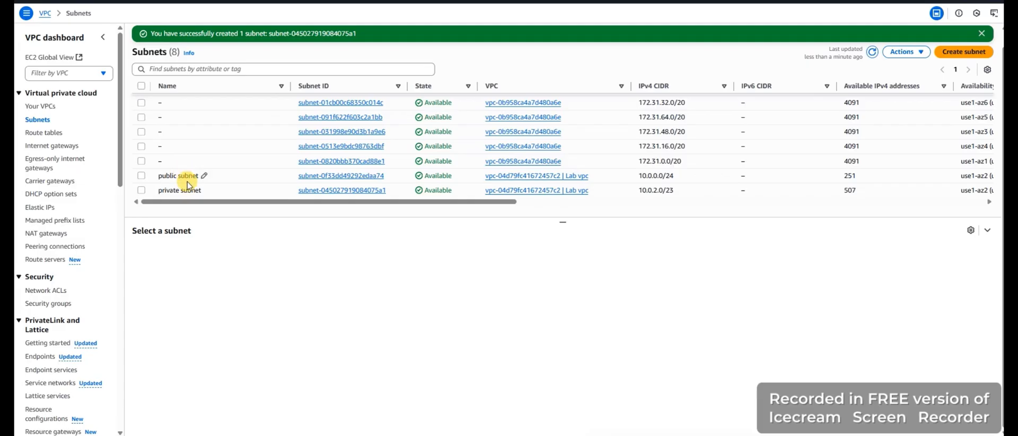
Create a new internet gateway with the name tag Lab IGW
left_click(32, 109)
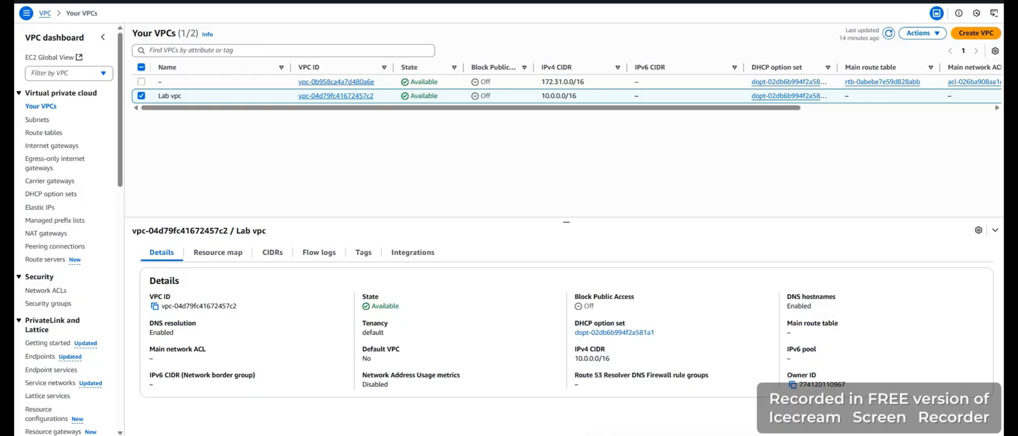
left_click(46, 146)
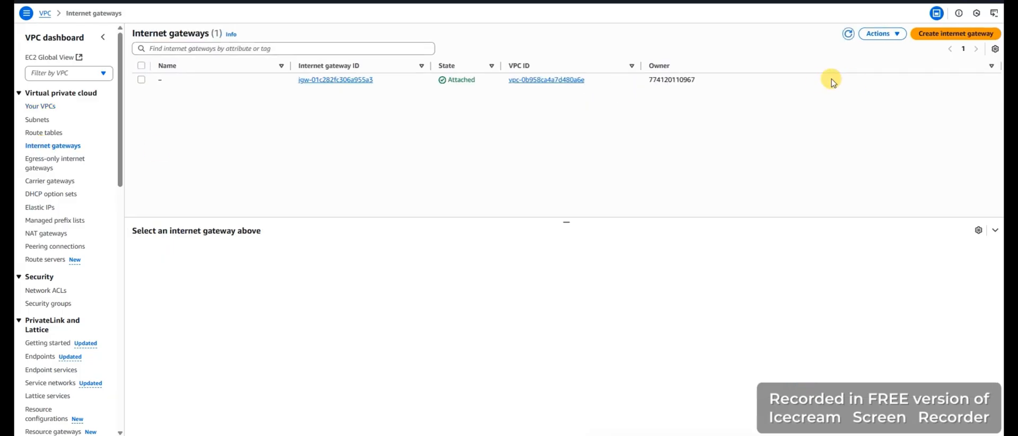
left_click(934, 38)
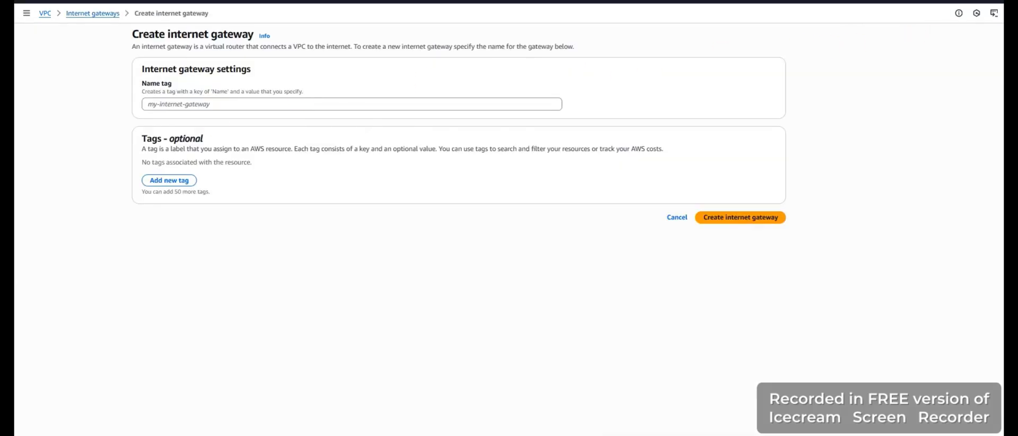
left_click(180, 107)
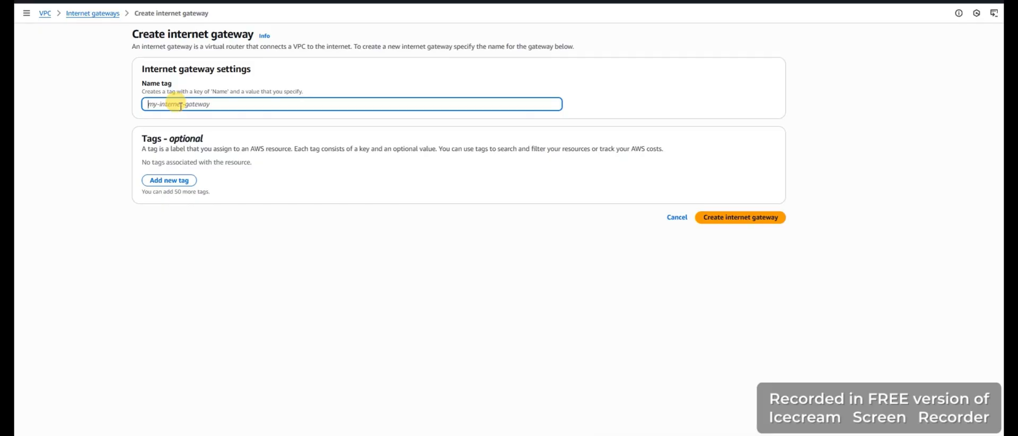
type("l")
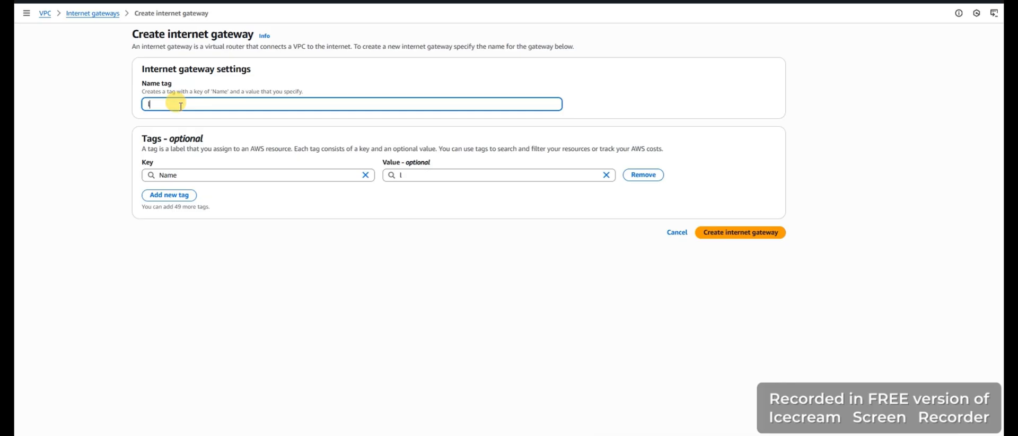
key("BackSpace")
type("Lab IGW")
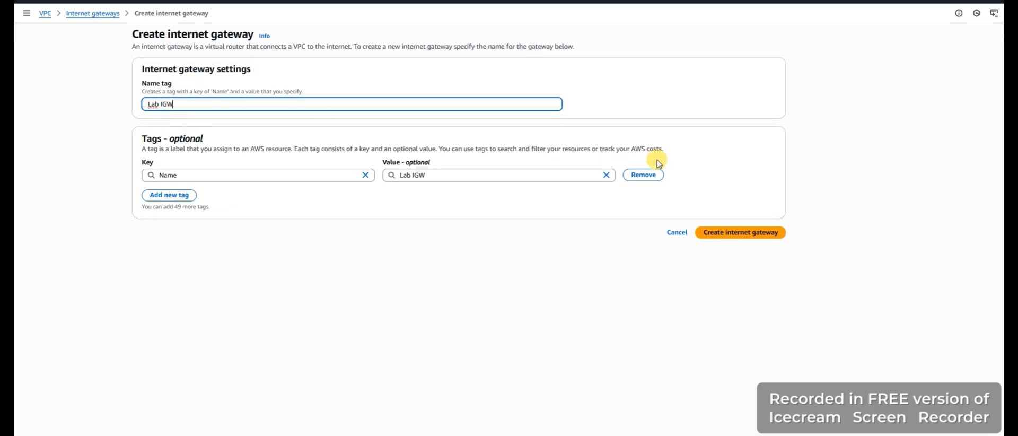
left_click(711, 237)
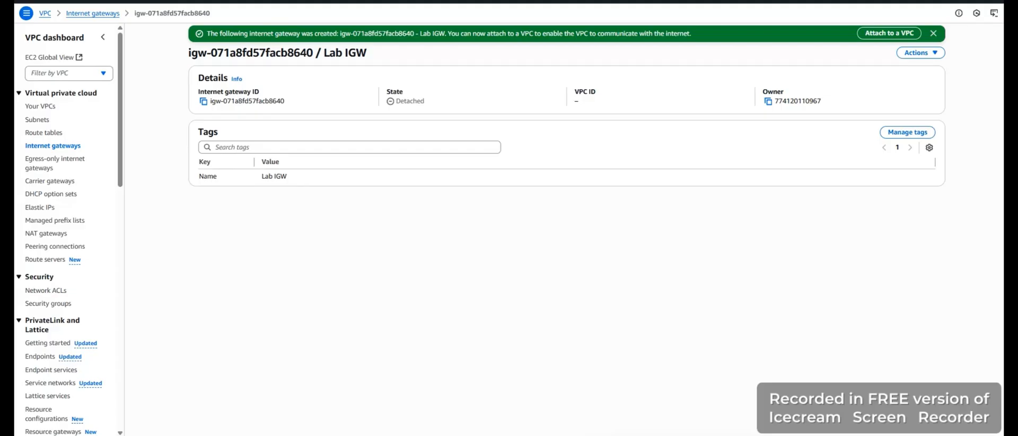
Attach the Lab IGW internet gateway to Lab vpc
left_click(30, 147)
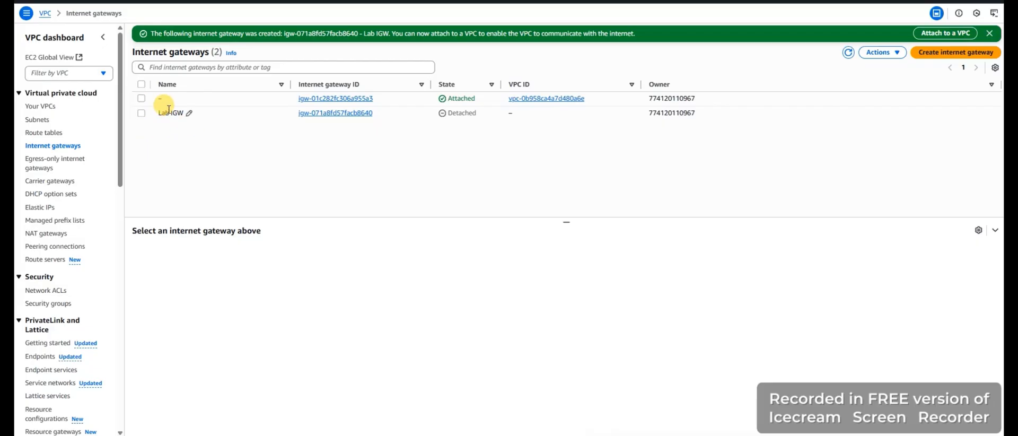
left_click(218, 113)
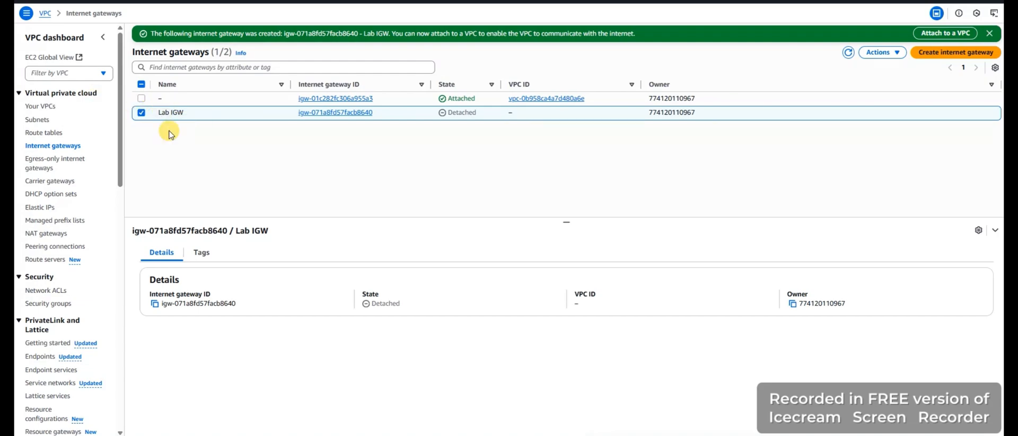
left_click(896, 54)
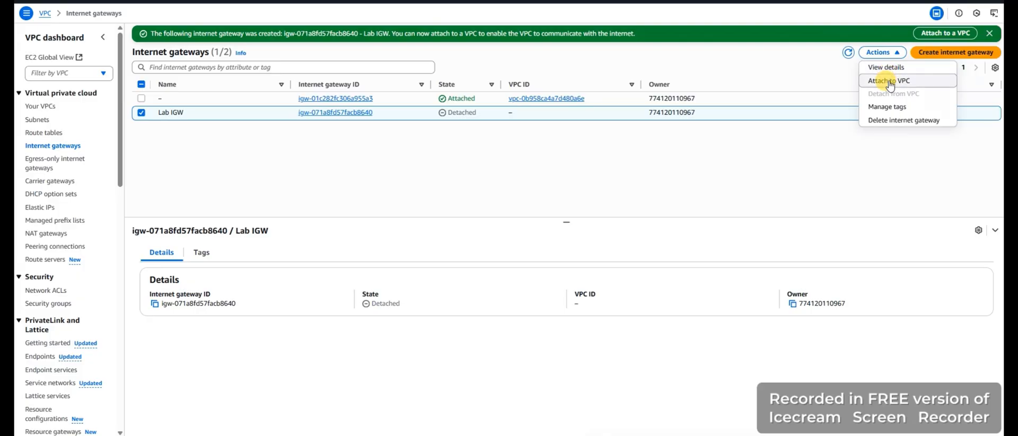
left_click(889, 82)
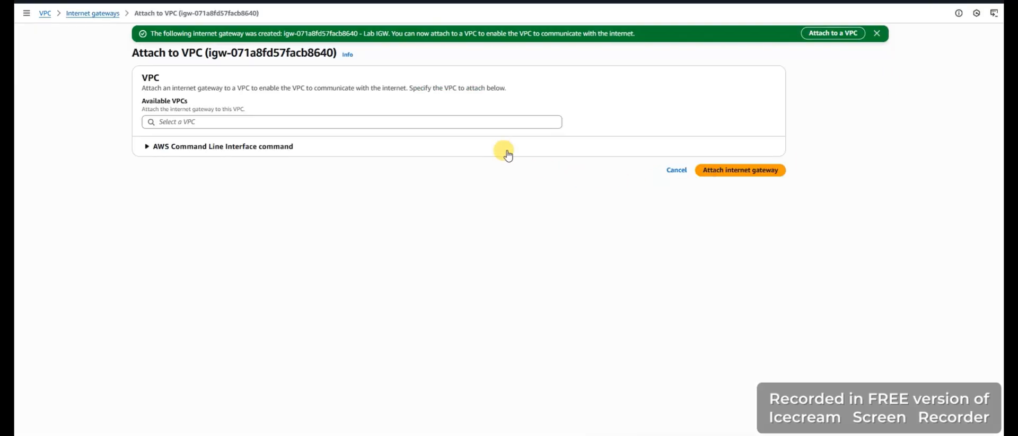
left_click(490, 121)
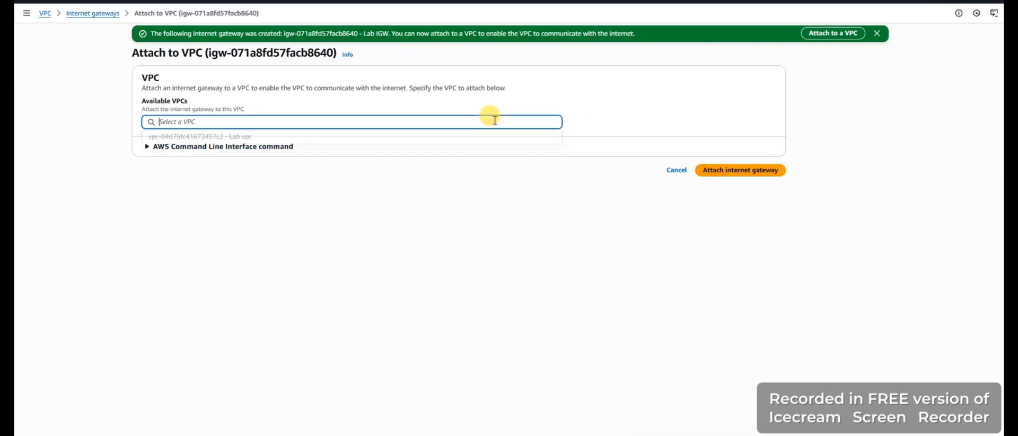
left_click(314, 138)
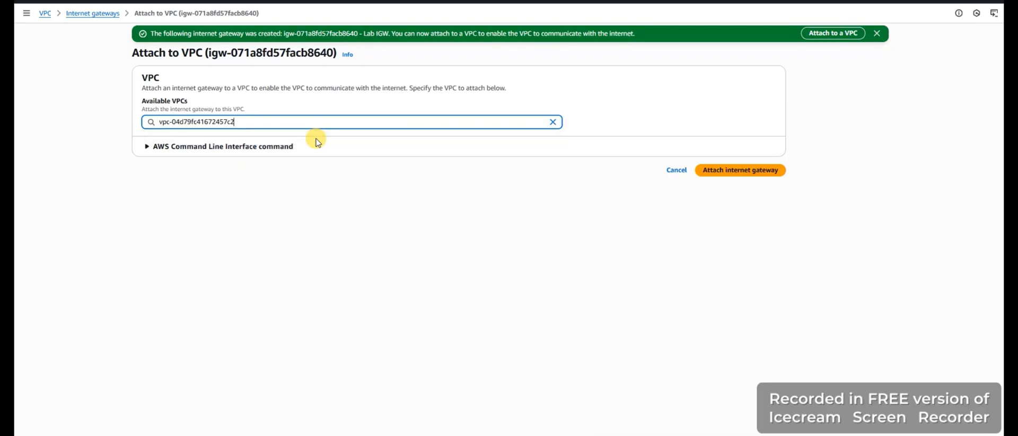
left_click(748, 177)
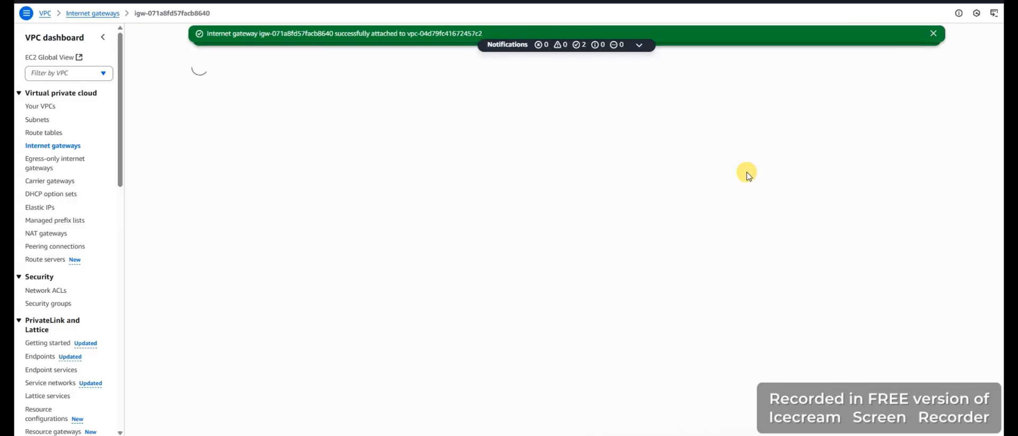
Name the unnamed main route table of Lab vpc Private Route Table and display its routes
left_click(57, 149)
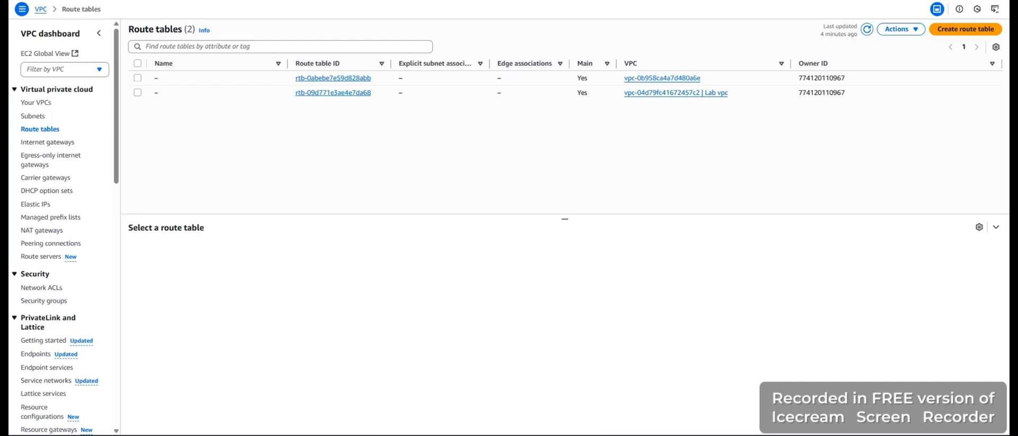
key("F5")
mouse_move(261, 90)
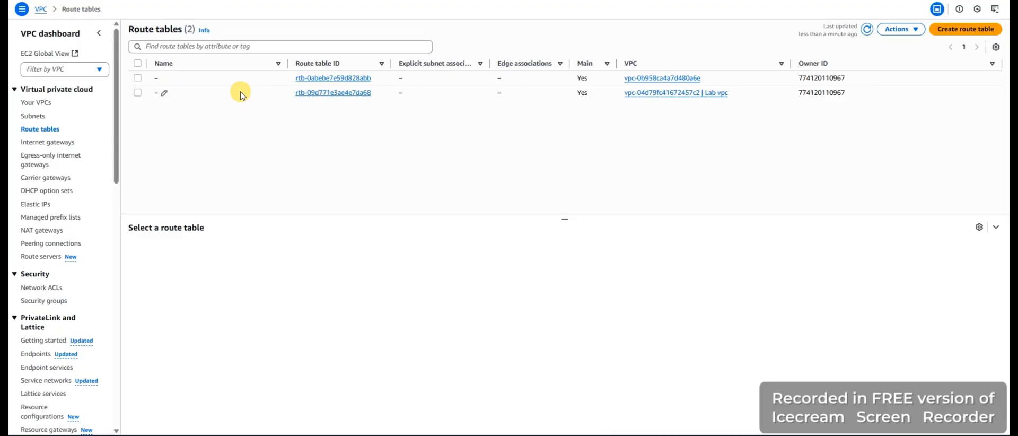
left_click(137, 93)
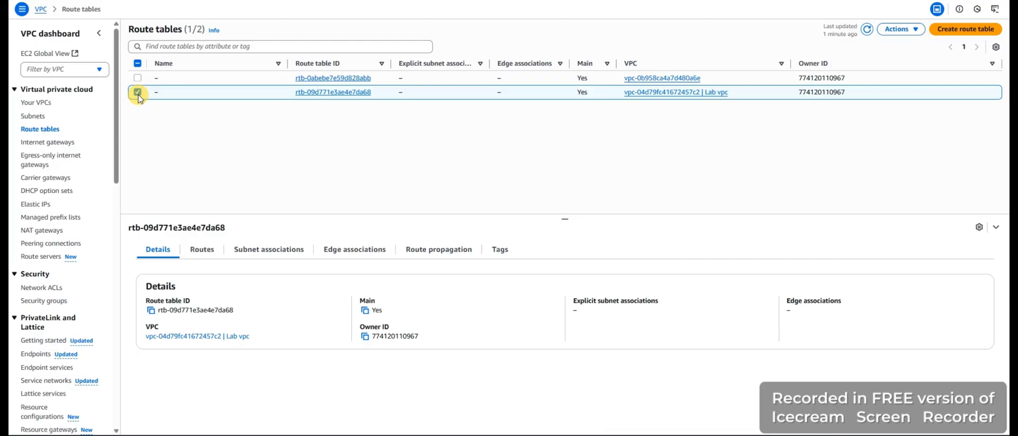
mouse_move(165, 94)
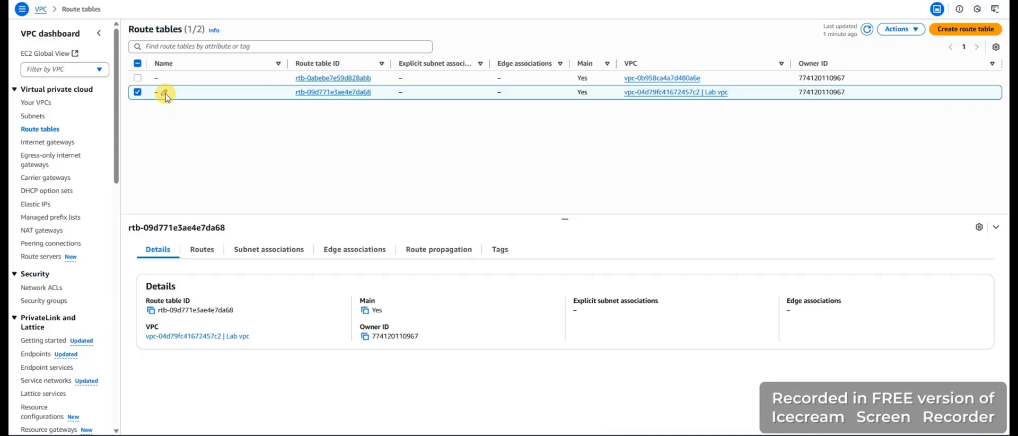
left_click(165, 94)
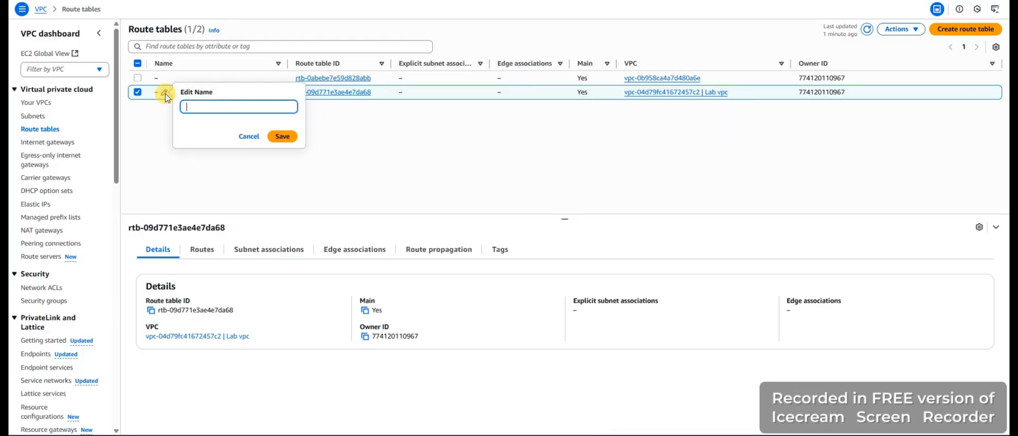
type("private route TAble")
key("Left")
key("Left")
key("Left")
key("Left")
key("Left")
key("BackSpace")
type("P")
key("Right")
key("BackSpace")
type("R")
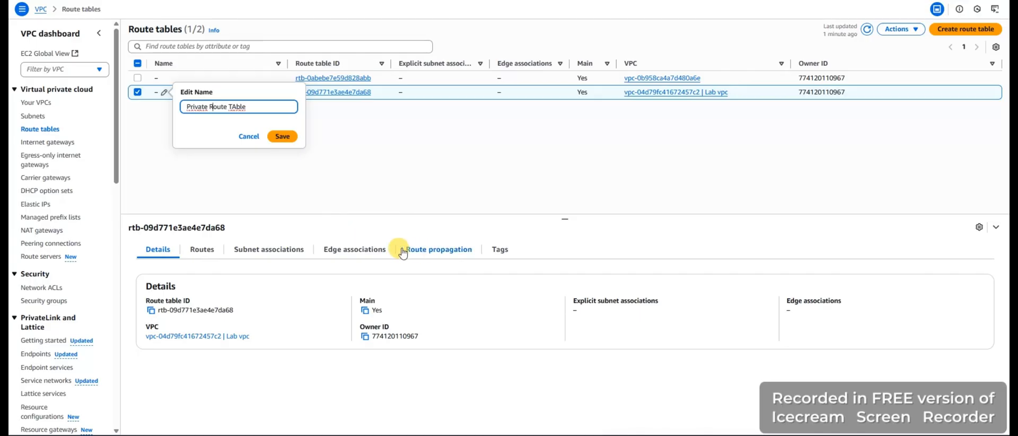
left_click(283, 136)
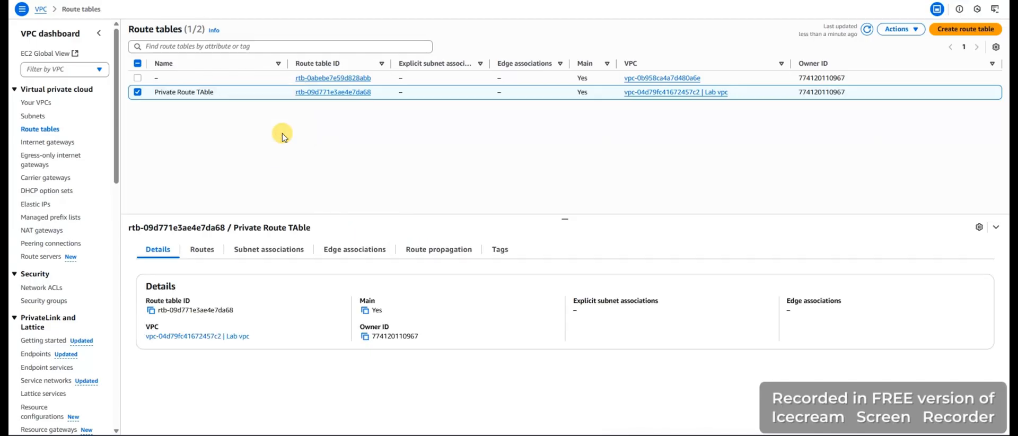
left_click(202, 249)
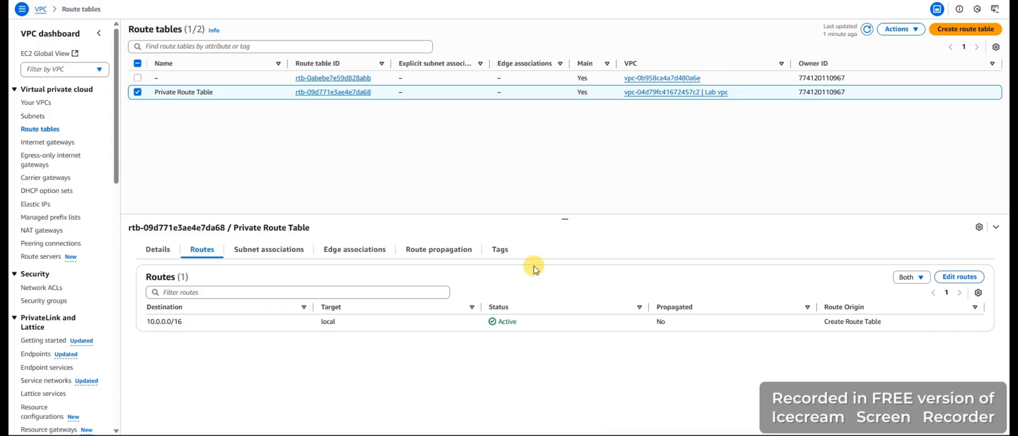
Create a second route table named Public Route Table in Lab vpc
left_click(969, 33)
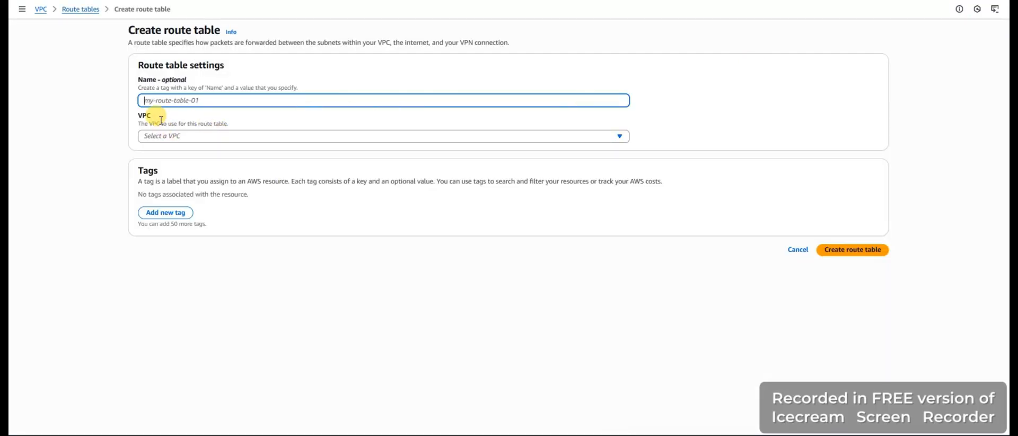
left_click(177, 99)
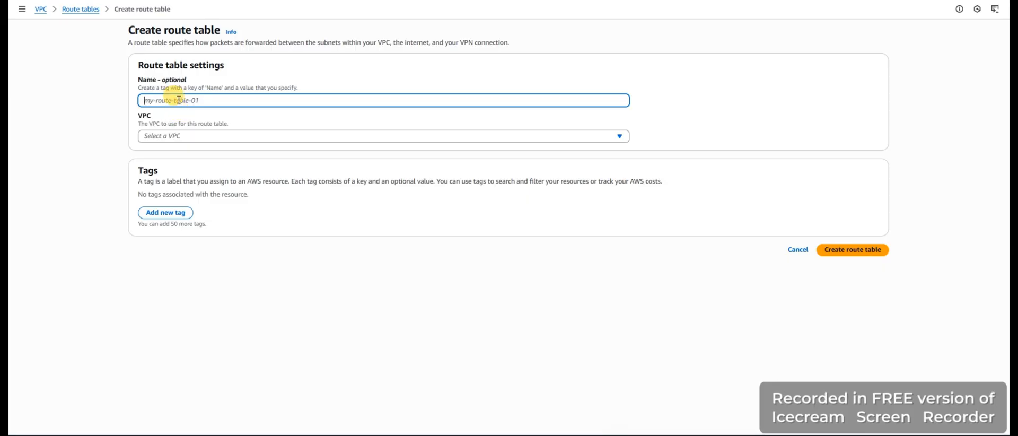
type("Publ")
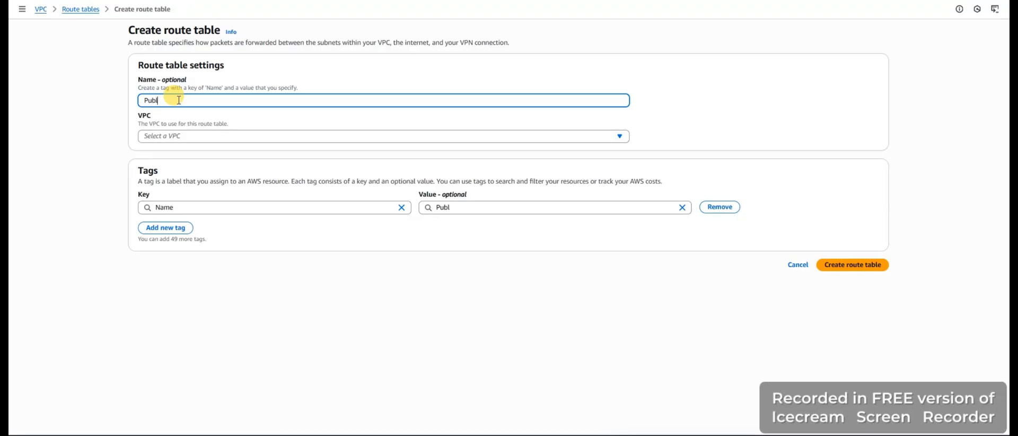
type("ic Route Table")
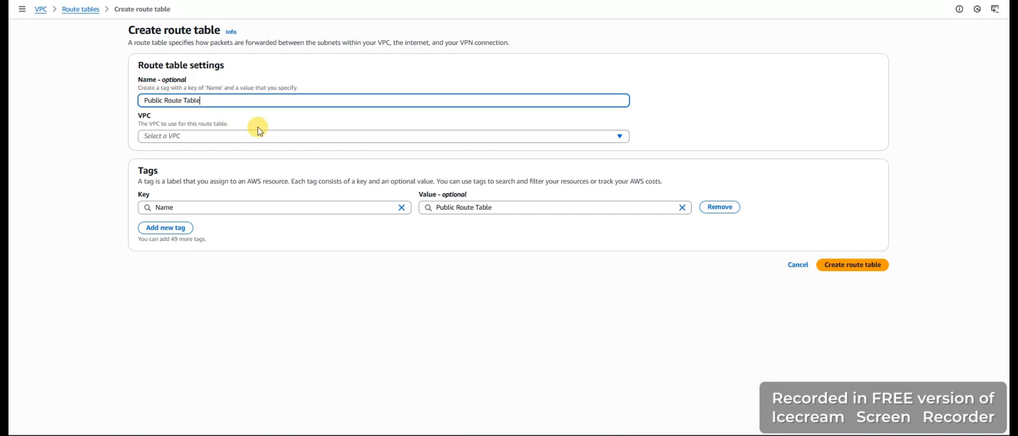
left_click(219, 137)
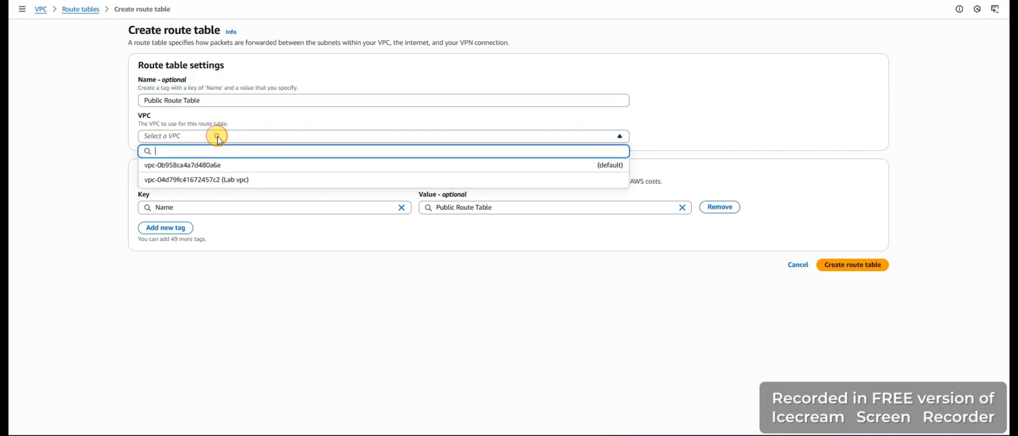
left_click(225, 180)
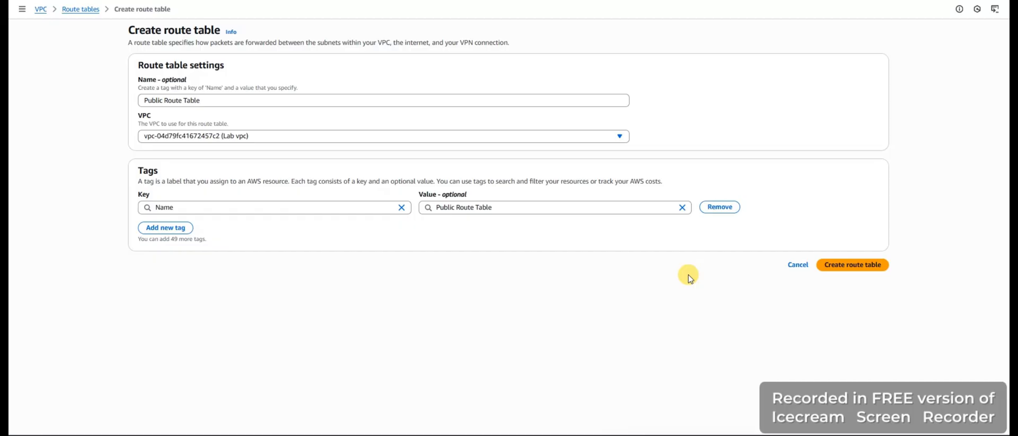
left_click(855, 265)
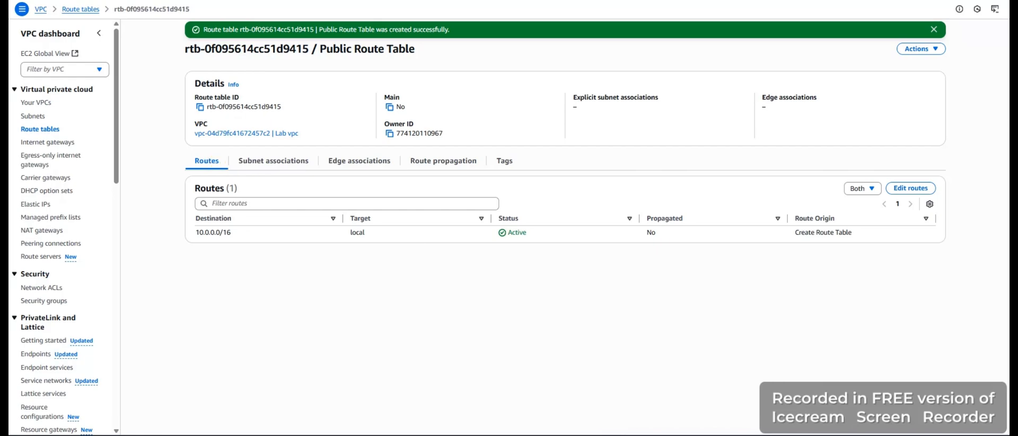
Review the details of Lab vpc and the subnet list, then open the details page of Private Route Table
left_click(31, 130)
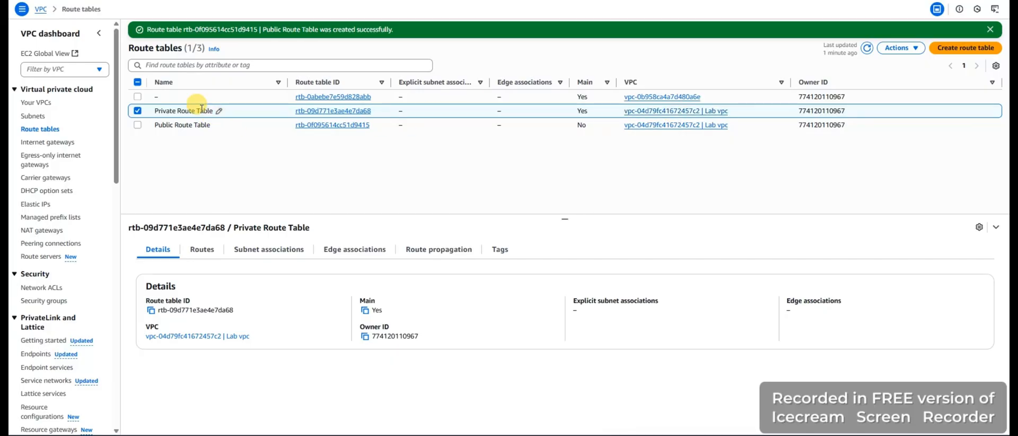
left_click(659, 113)
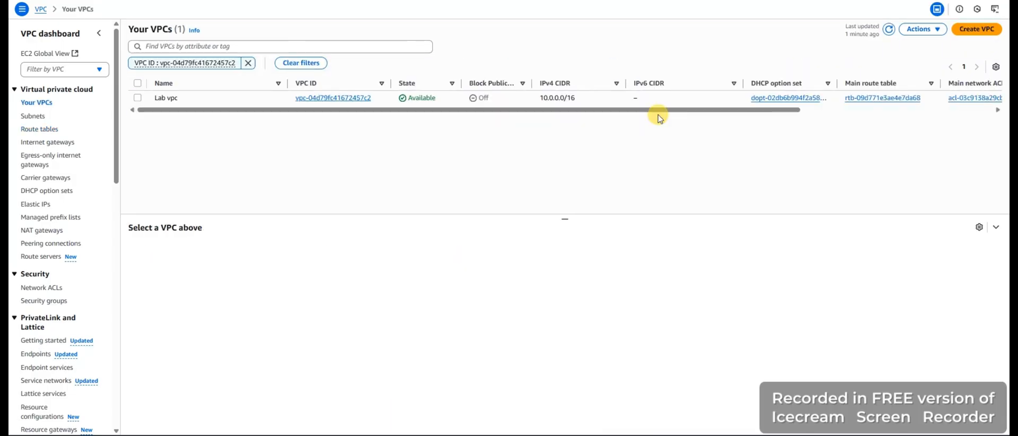
left_click(239, 100)
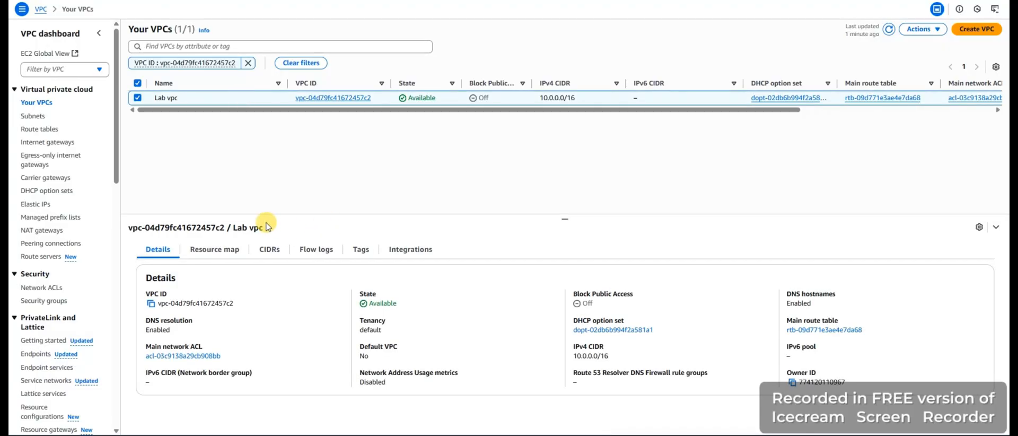
left_click(33, 117)
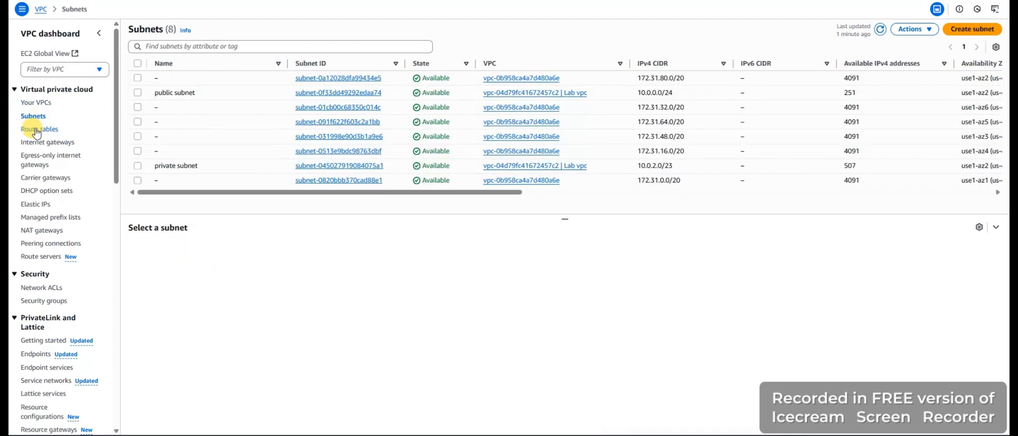
left_click(38, 130)
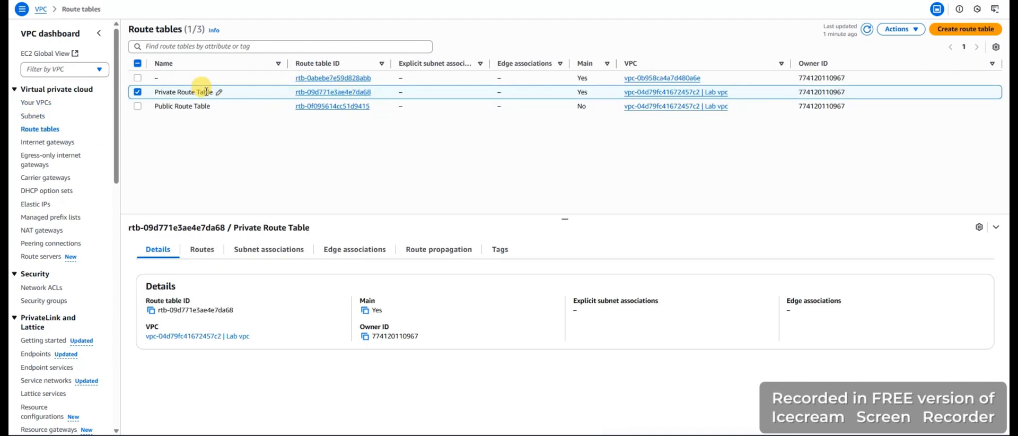
left_click(320, 93)
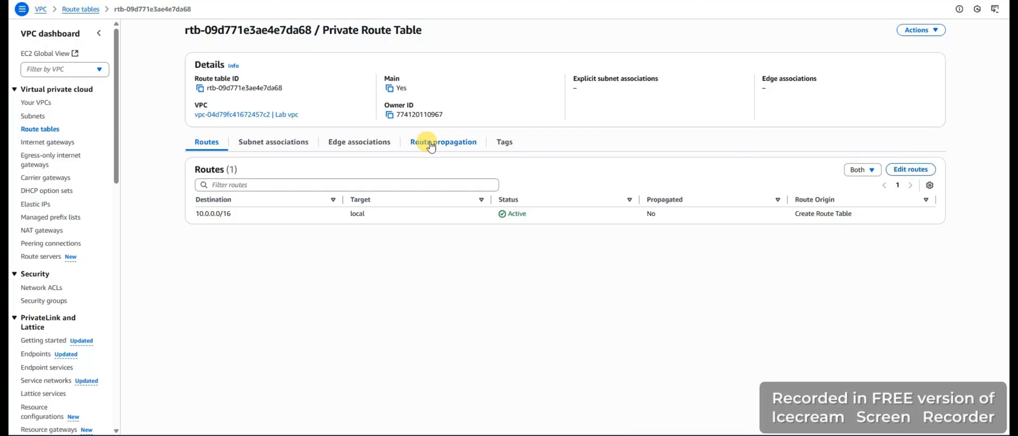
Review the Public Route Table and Lab vpc details, then display the routes of Private Route Table
left_click(44, 131)
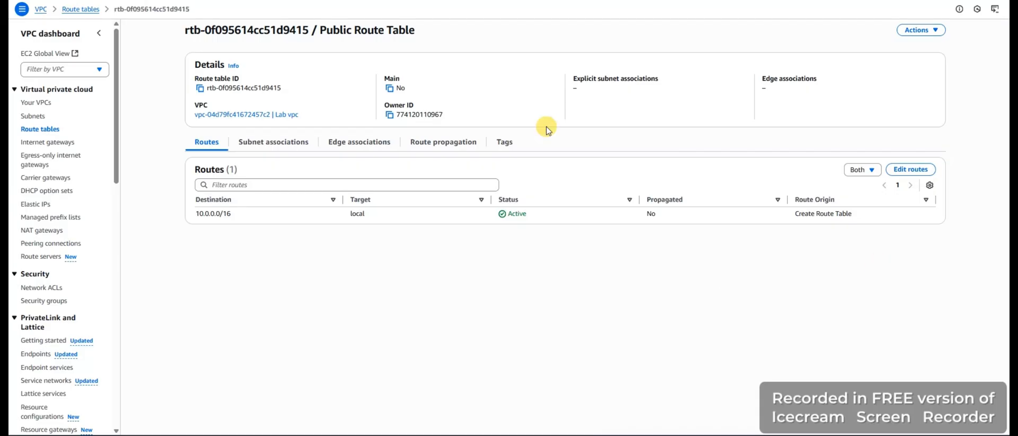
left_click(42, 130)
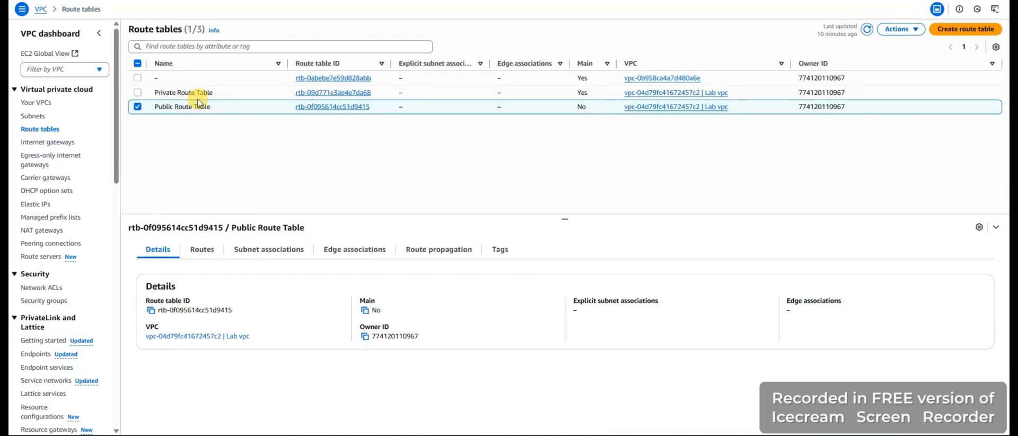
left_click(660, 96)
left_click(660, 94)
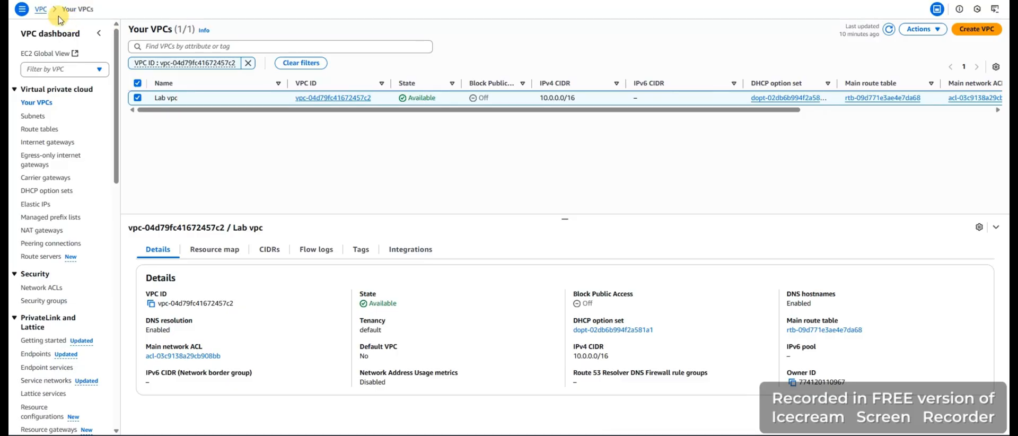
left_click(35, 131)
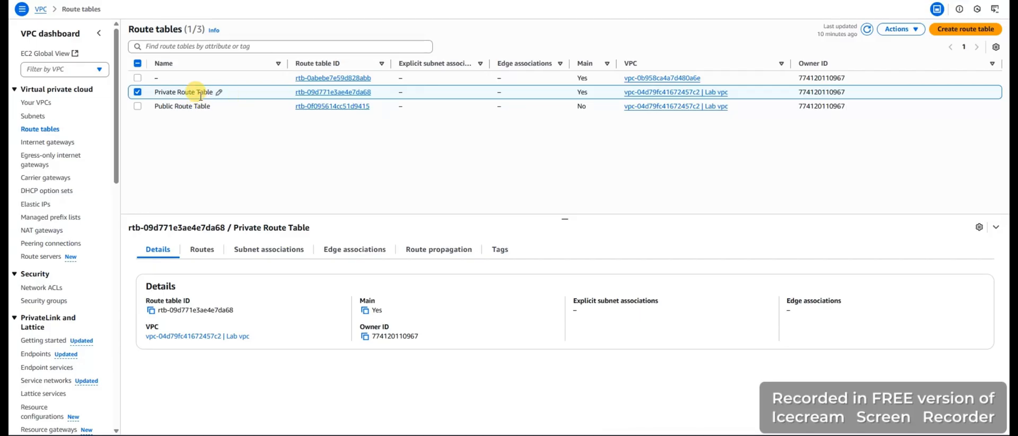
left_click(193, 106)
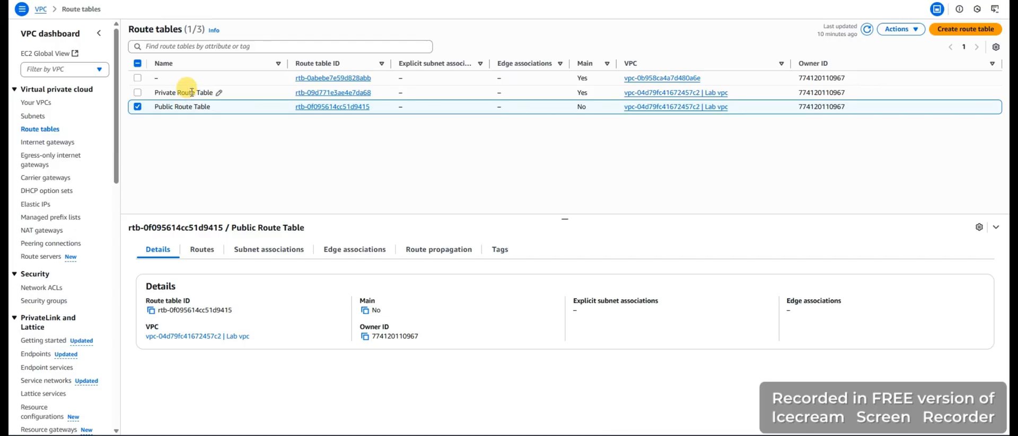
left_click(191, 92)
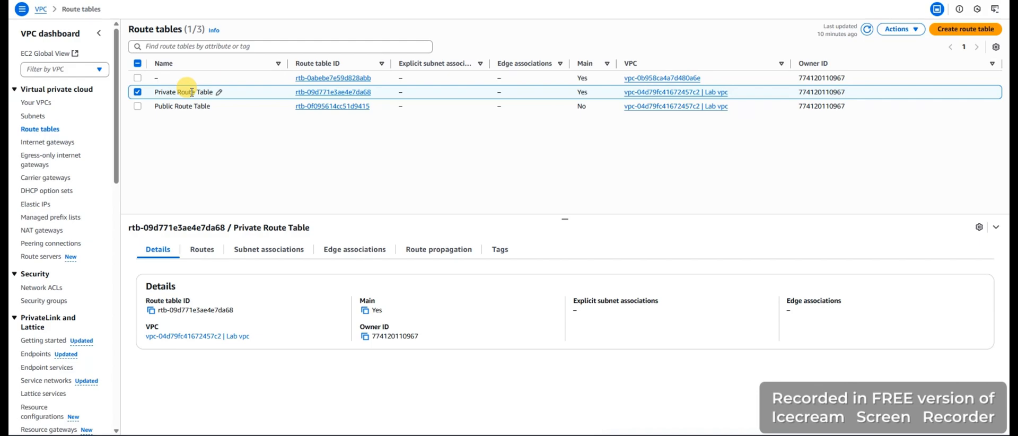
left_click(200, 249)
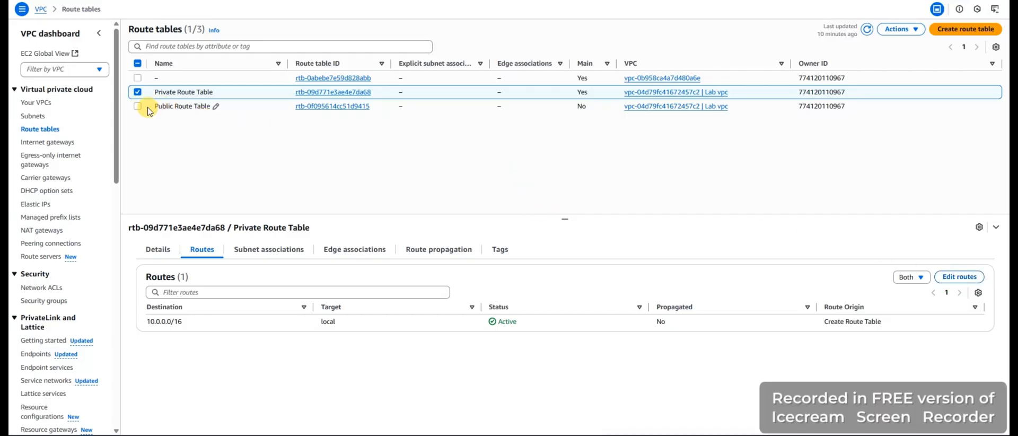
Add a new route with destination 0.0.0.0/0 to Public Route Table
left_click(137, 91)
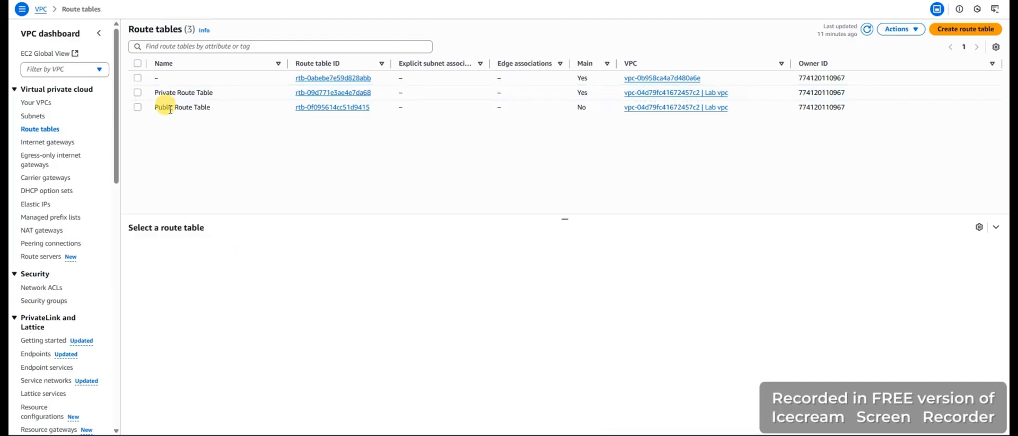
left_click(143, 106)
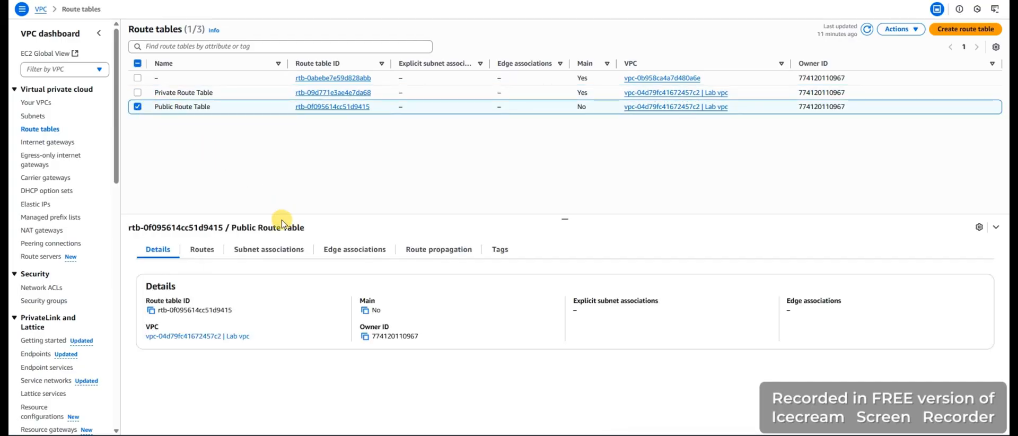
left_click(200, 250)
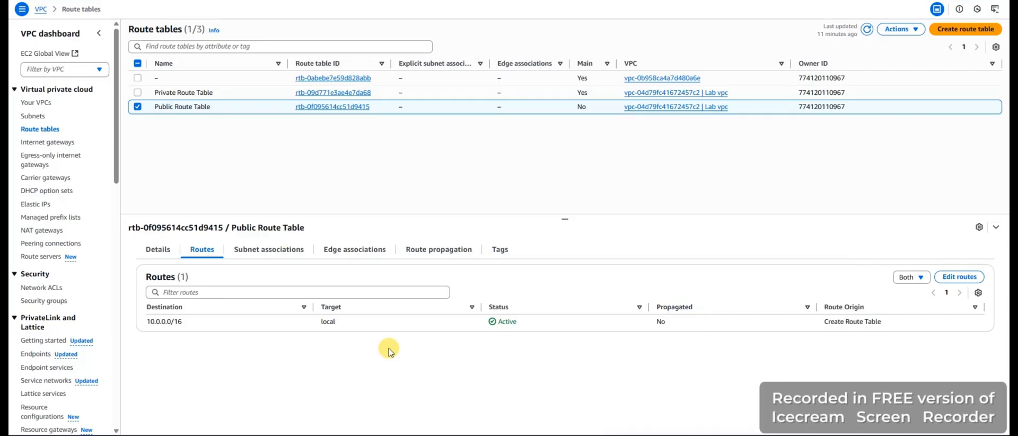
left_click(951, 277)
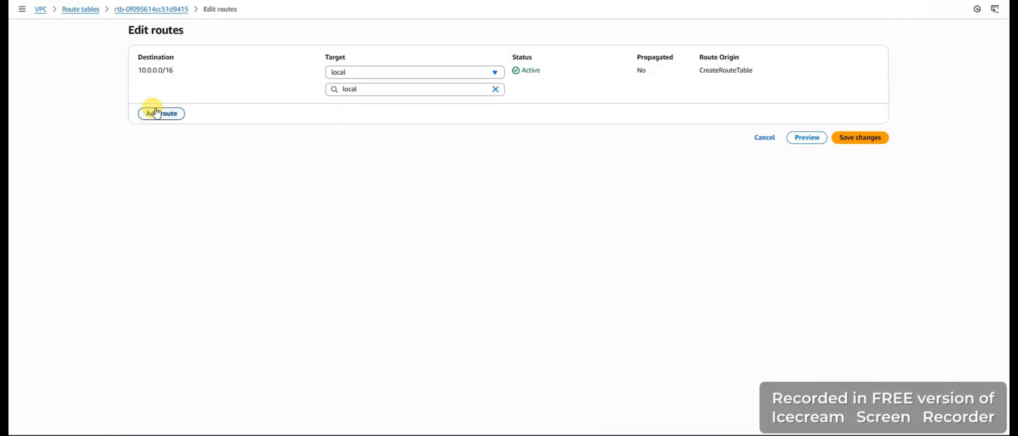
left_click(157, 114)
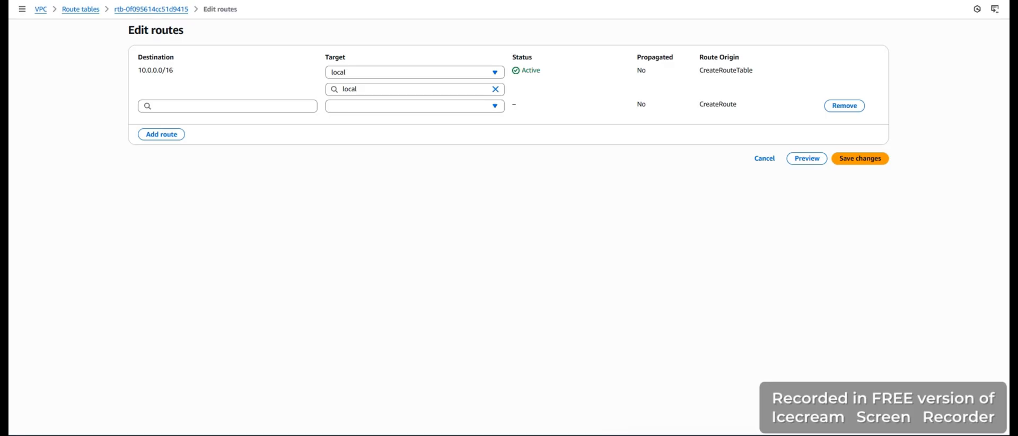
left_click(245, 106)
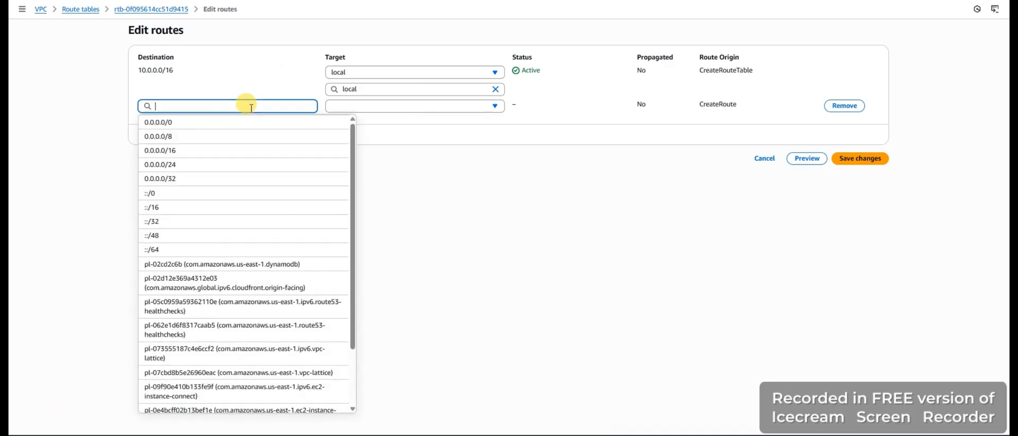
left_click(205, 124)
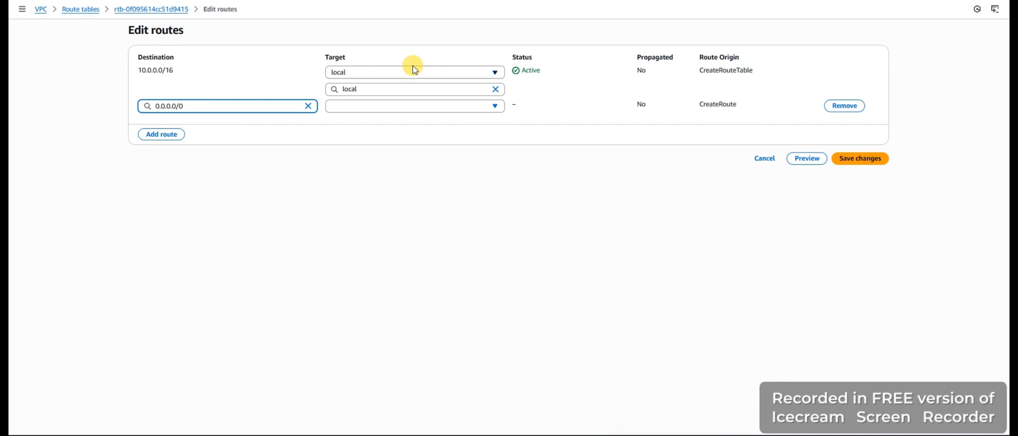
Target the 0.0.0.0/0 route at the Lab IGW internet gateway and save the route changes
left_click(496, 107)
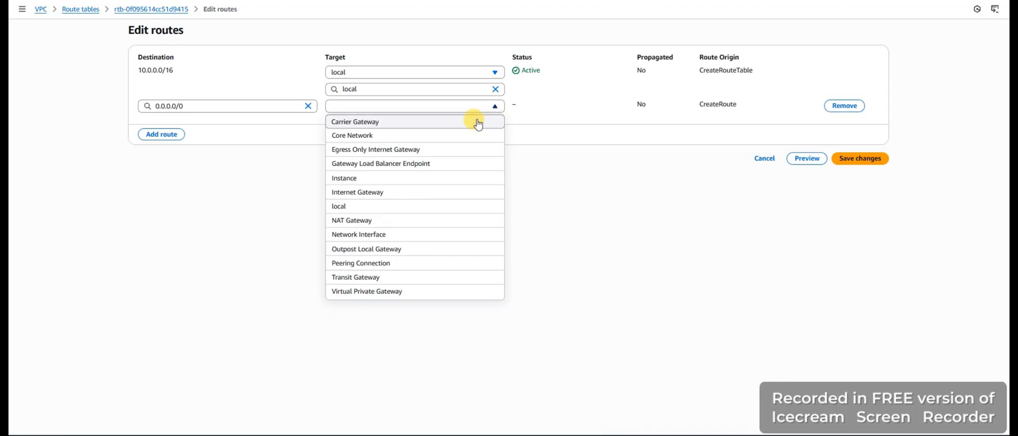
left_click(399, 192)
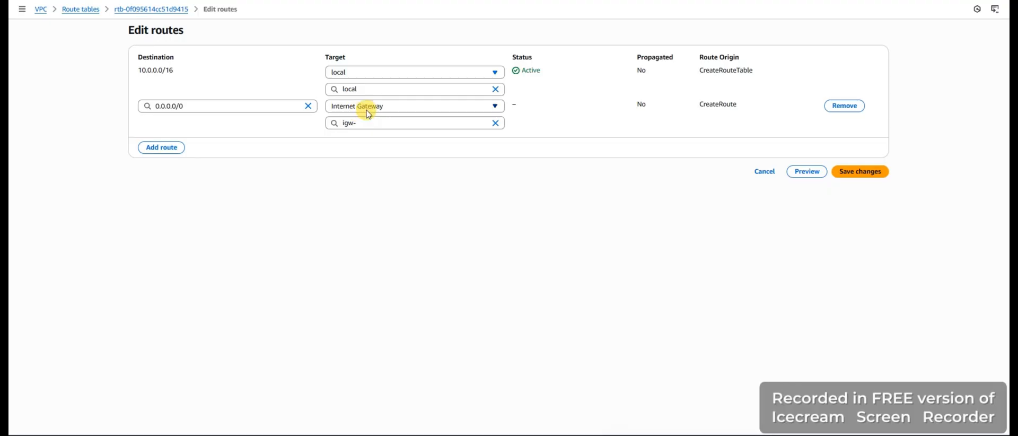
left_click(494, 123)
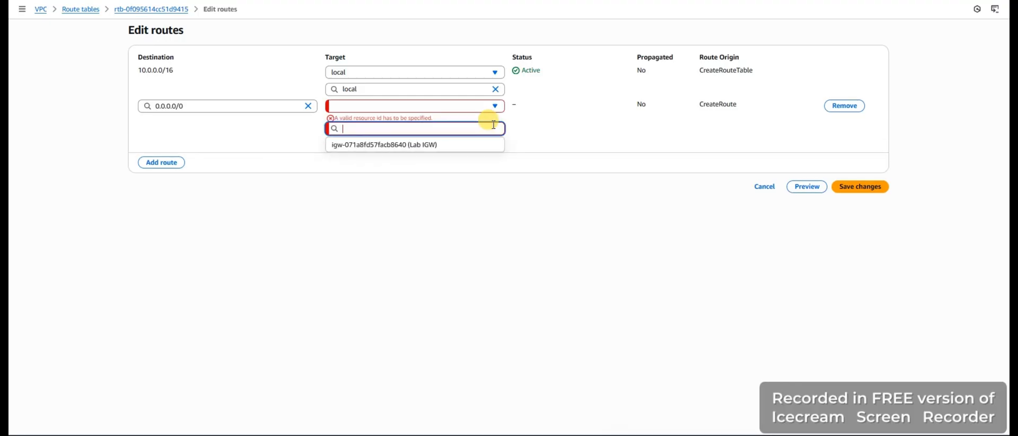
left_click(495, 106)
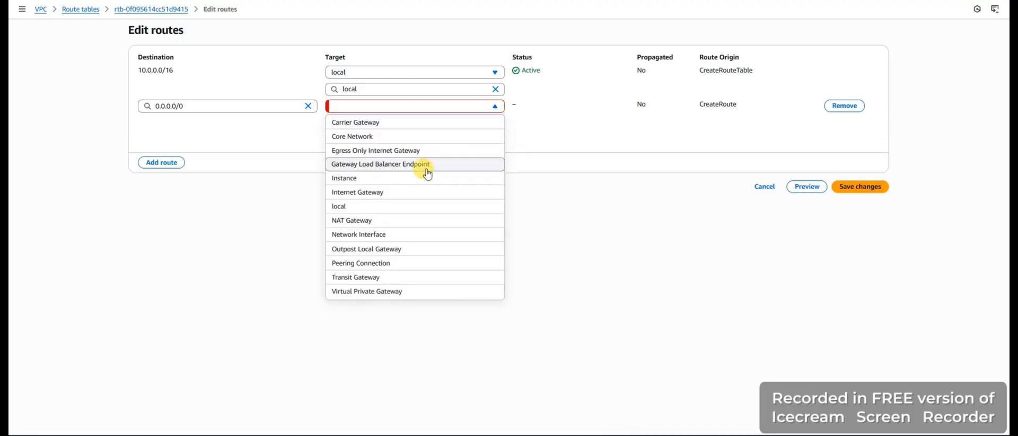
left_click(392, 193)
left_click(446, 127)
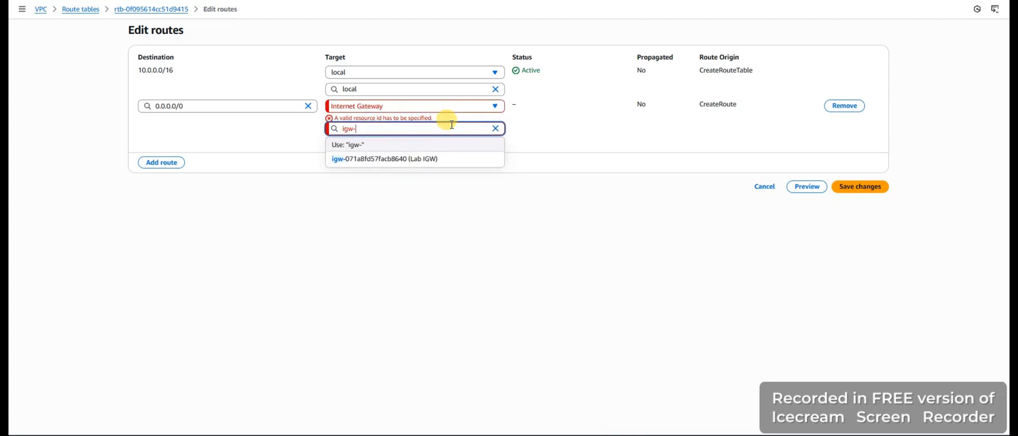
left_click(443, 158)
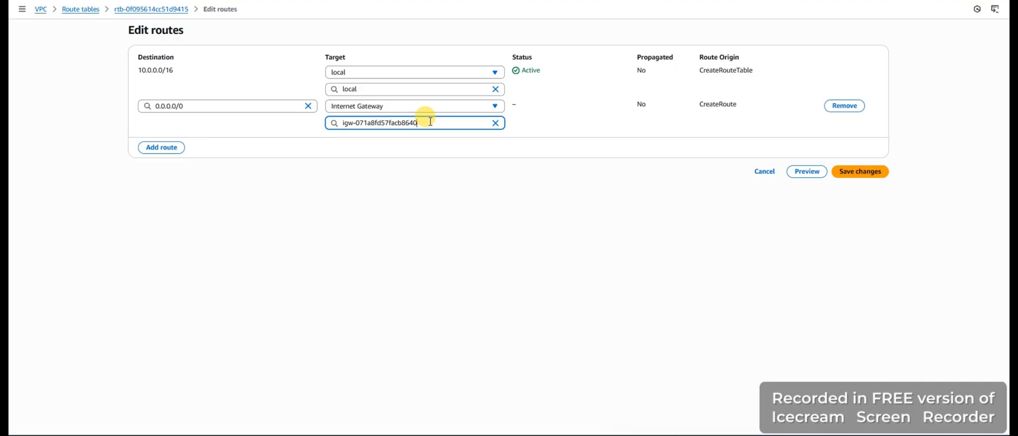
left_click(857, 172)
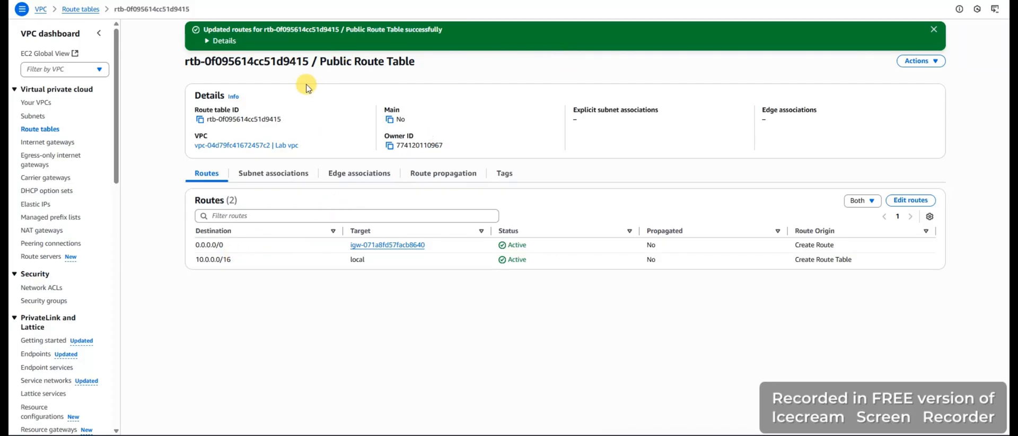
left_click_drag(419, 59, 323, 57)
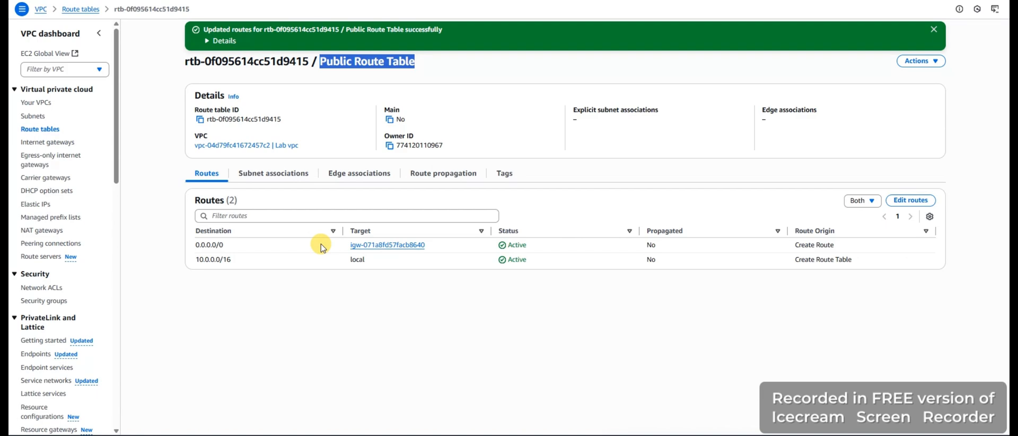
Associate the public subnet explicitly with Public Route Table and save the association
left_click(39, 129)
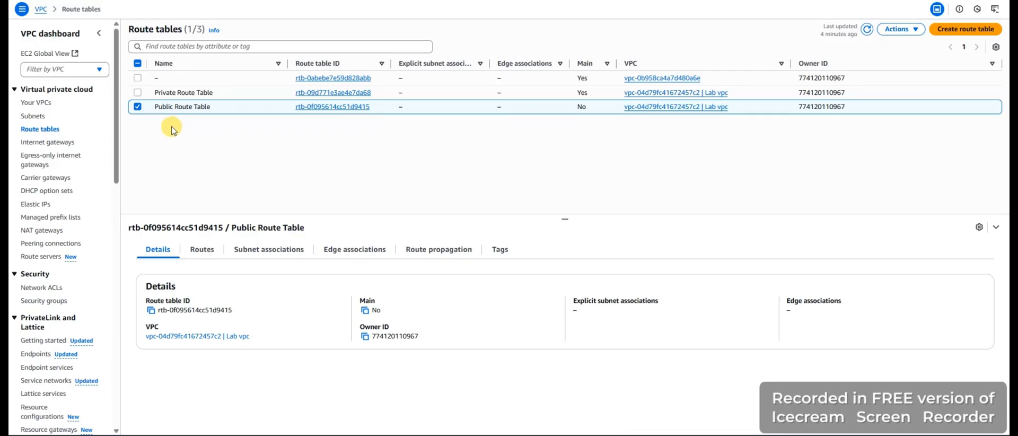
mouse_move(168, 110)
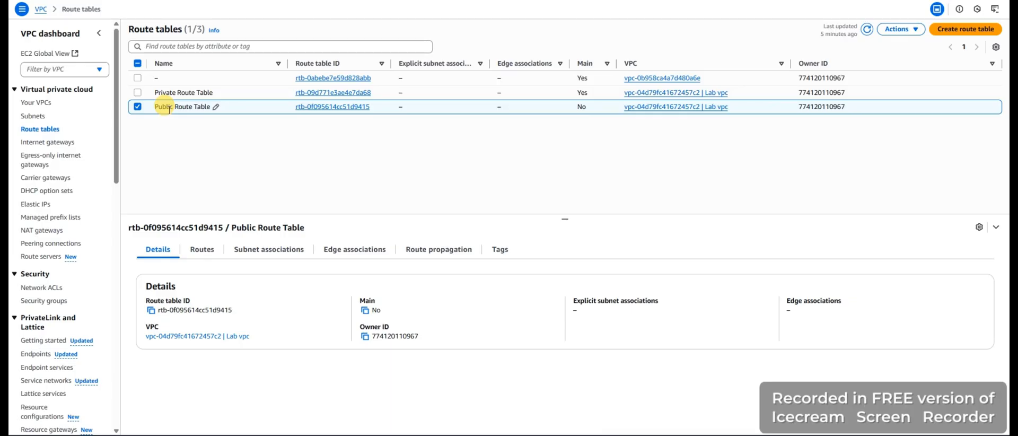
left_click(269, 253)
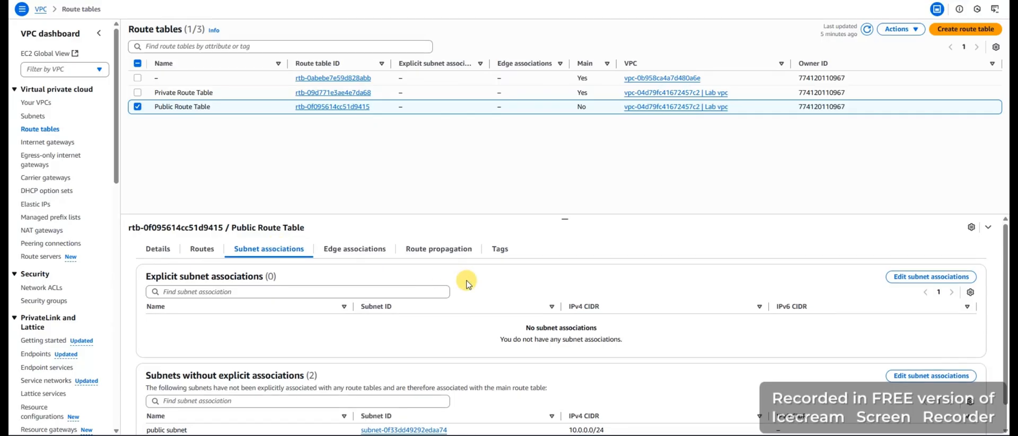
scroll(466, 280, "down", 1)
scroll(466, 280, "up", 1)
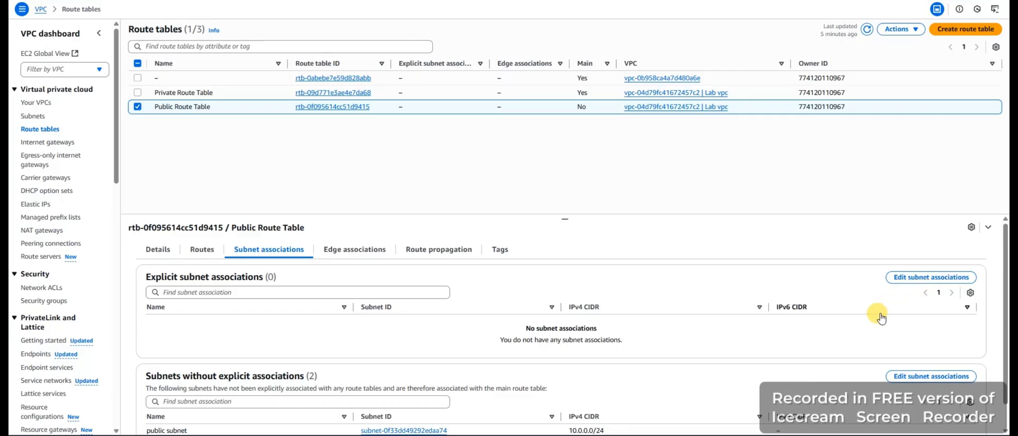
scroll(879, 315, "down", 1)
scroll(877, 313, "up", 1)
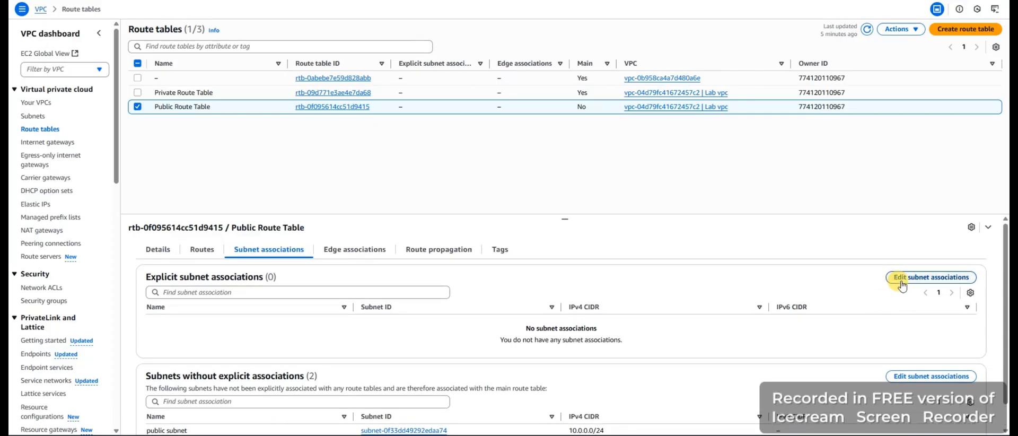
left_click(902, 284)
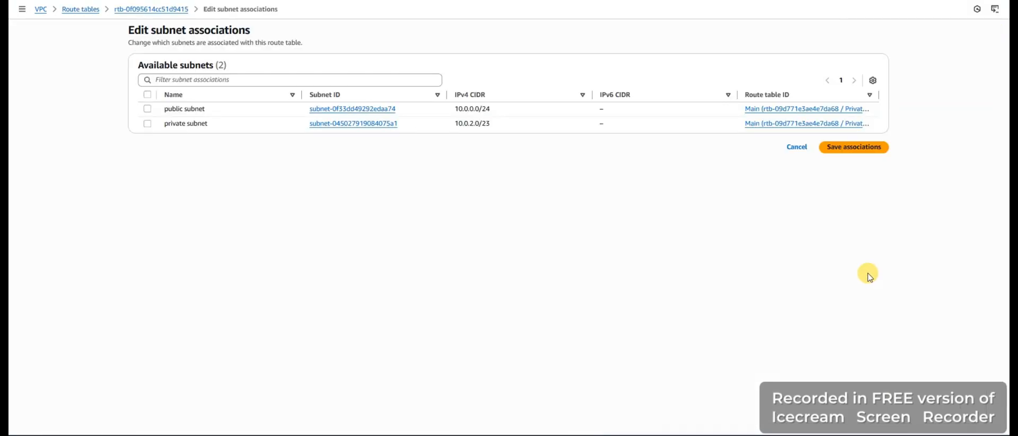
left_click(148, 109)
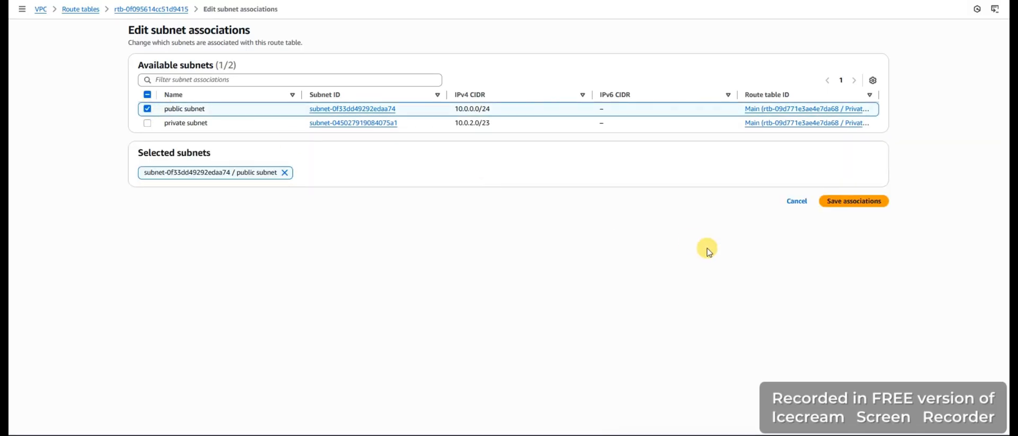
left_click(843, 203)
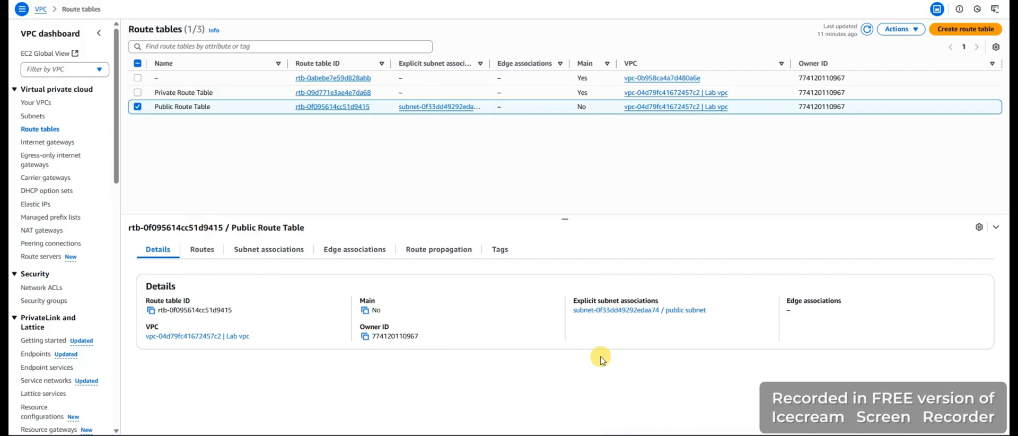
Display the resource map of Lab vpc to check its subnet, route table and gateway connections
left_click(32, 105)
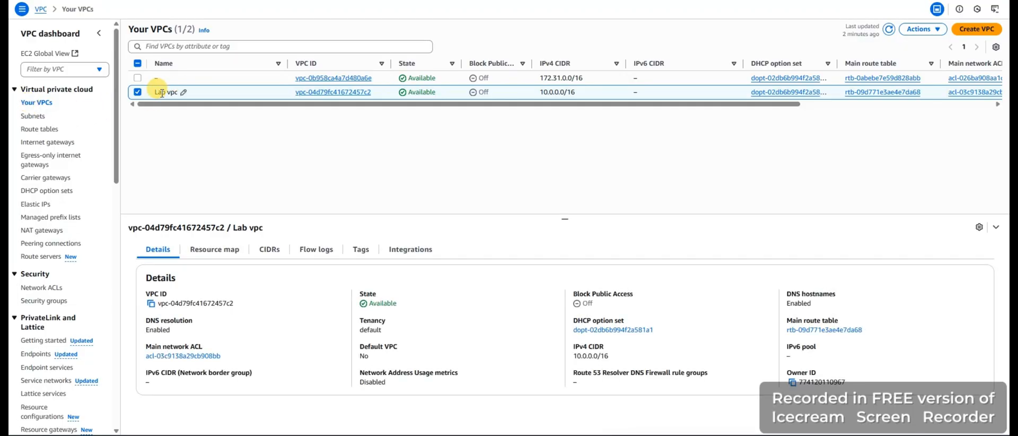
left_click(212, 251)
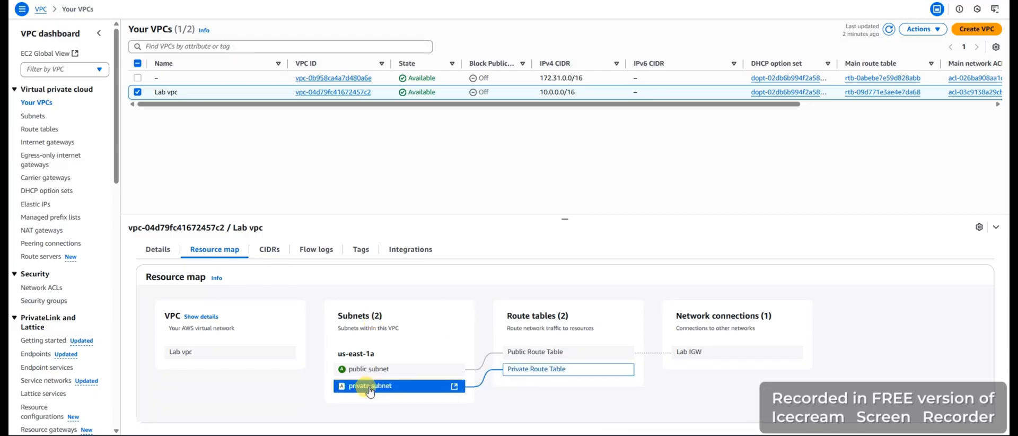
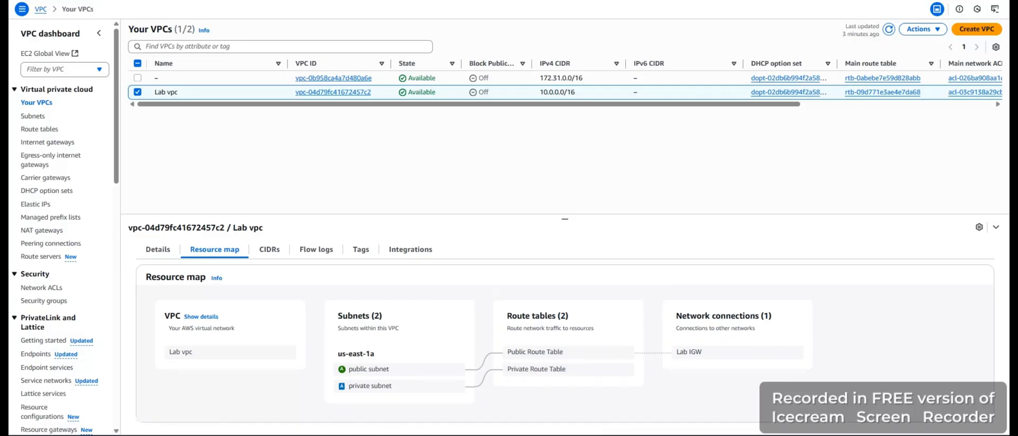
Find the EC2 security groups feature and start creating a new security group
type("secur")
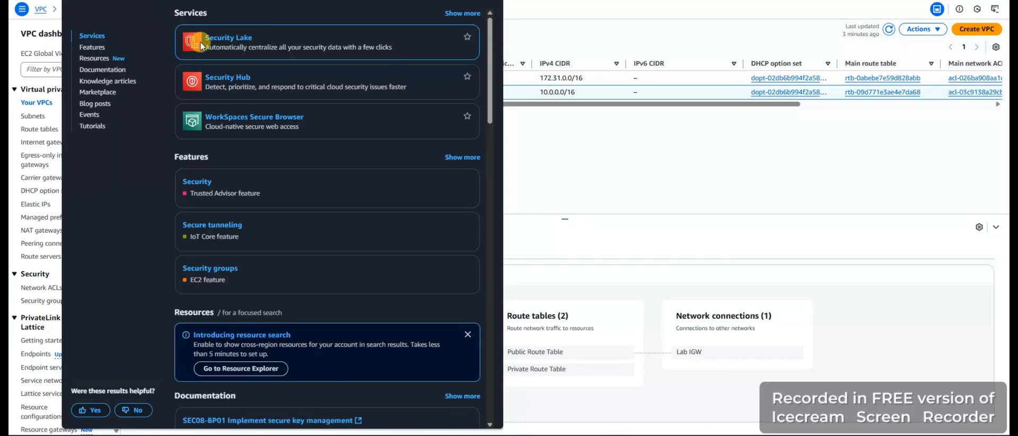
left_click(221, 269)
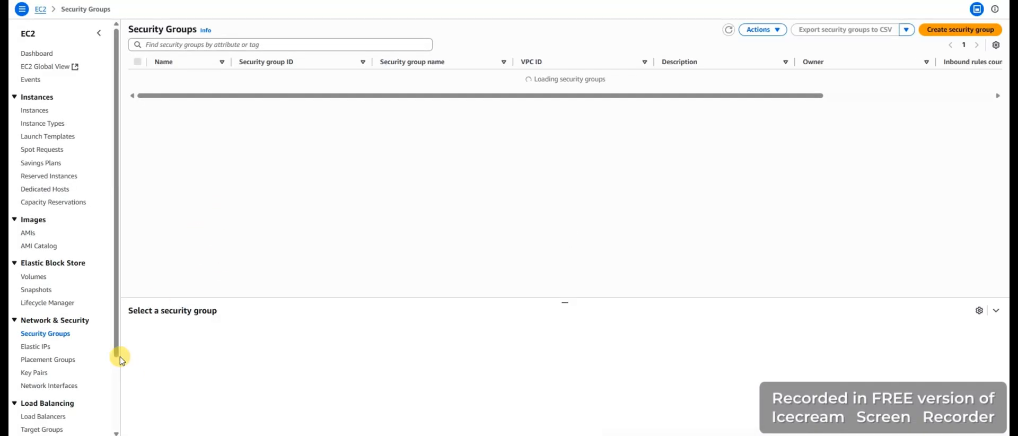
left_click(938, 29)
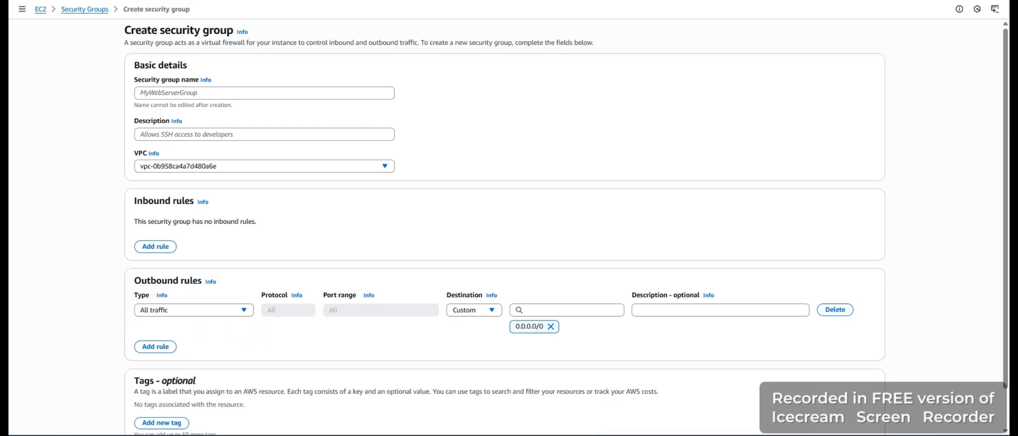
Name the security group App-SG and describe it as "Allow HTTP traffic"
left_click(183, 93)
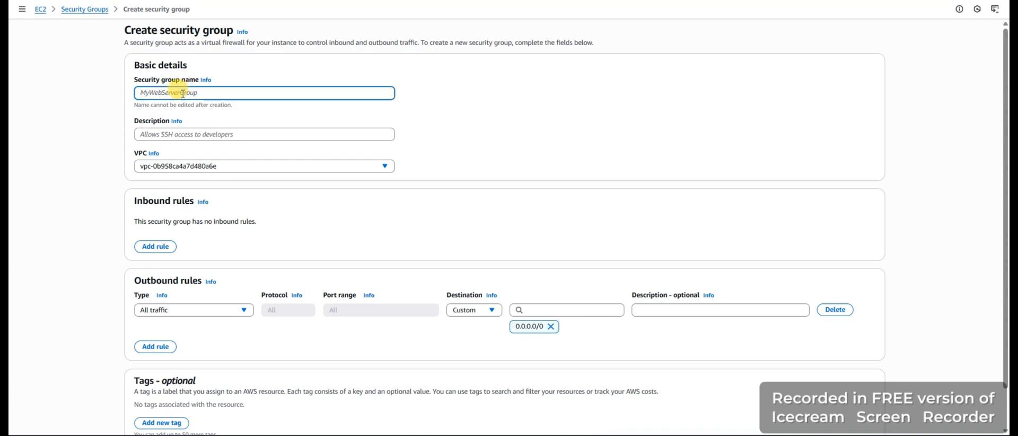
type("App-SG")
left_click(198, 135)
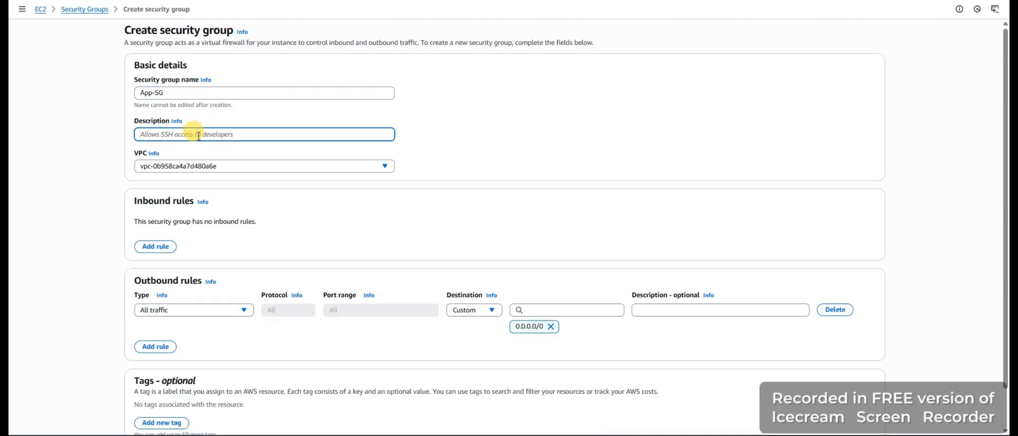
type("Allow HTTP traffic")
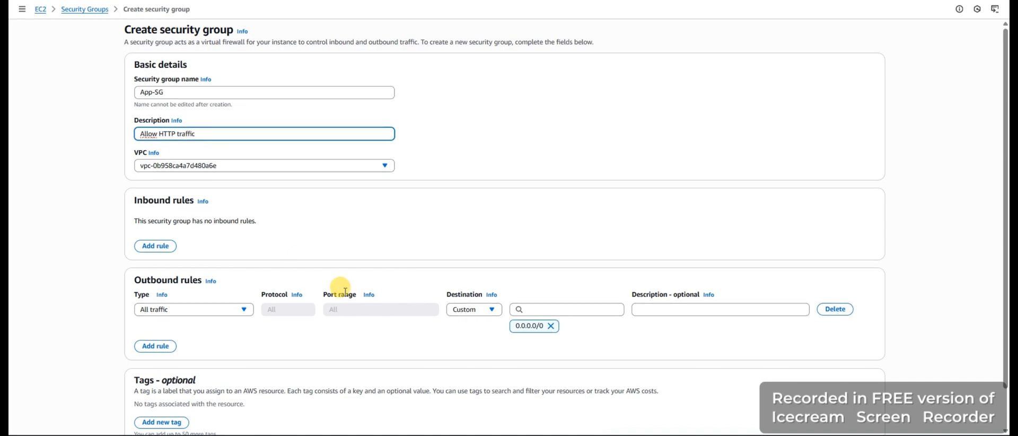
Place the security group in Lab vpc instead of the default VPC
scroll(340, 288, "down", 1)
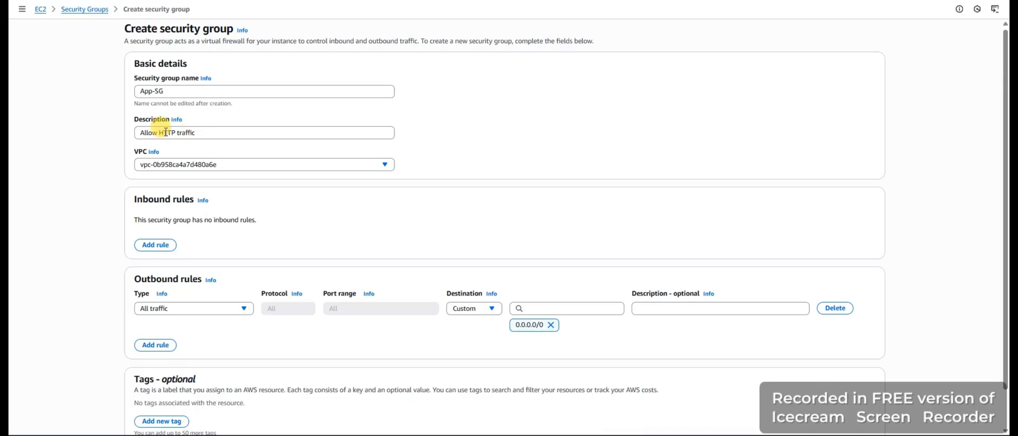
left_click(243, 165)
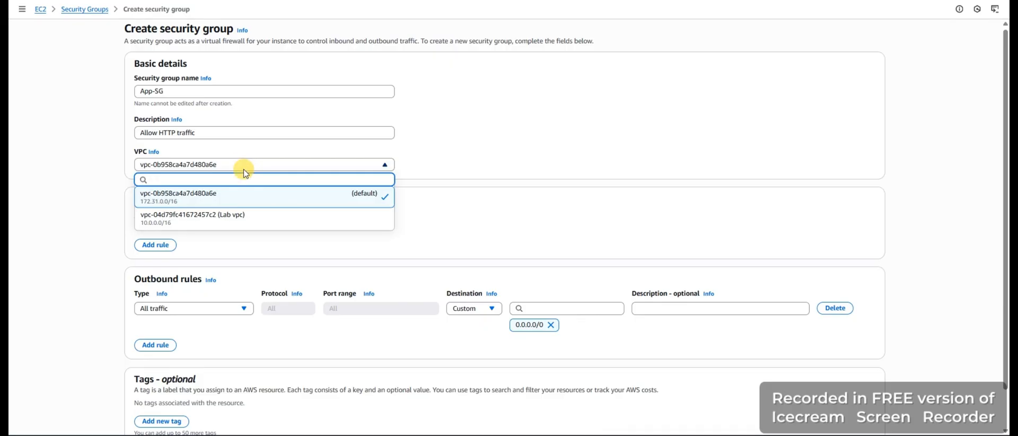
left_click(250, 222)
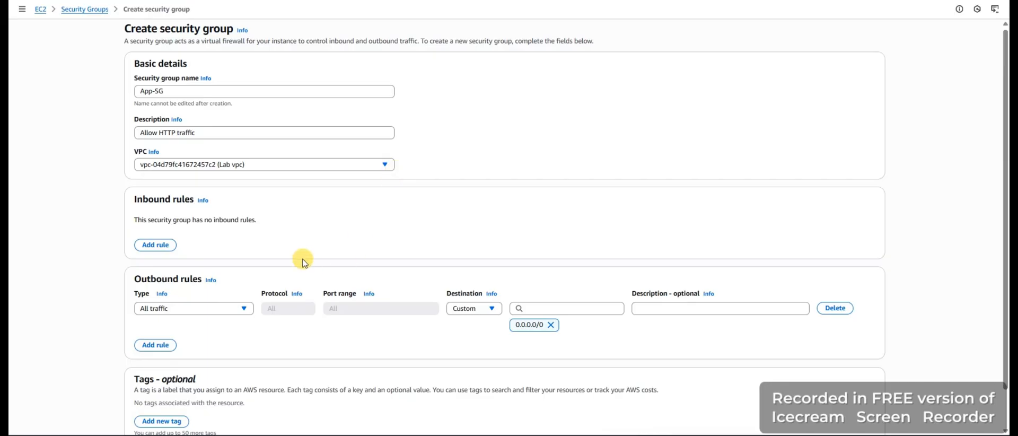
Add an inbound rule of type HTTP with source Anywhere-IPv4 to the security group
scroll(303, 262, "down", 1)
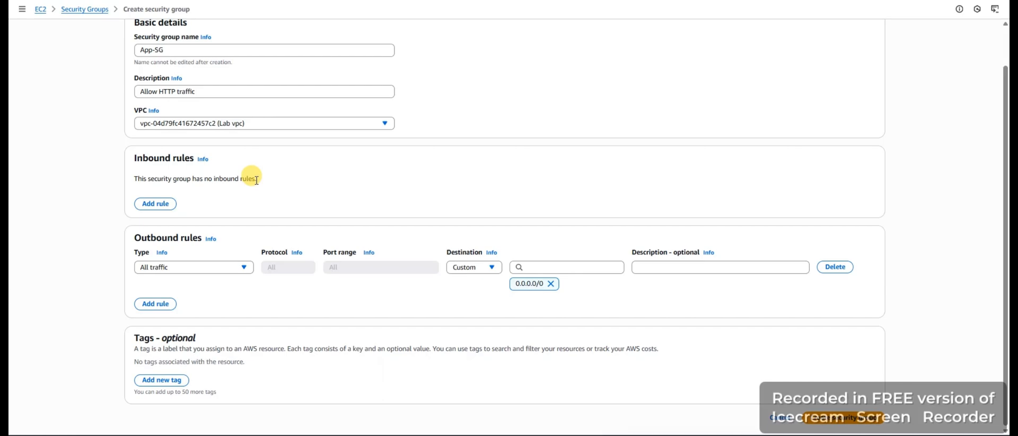
left_click(153, 204)
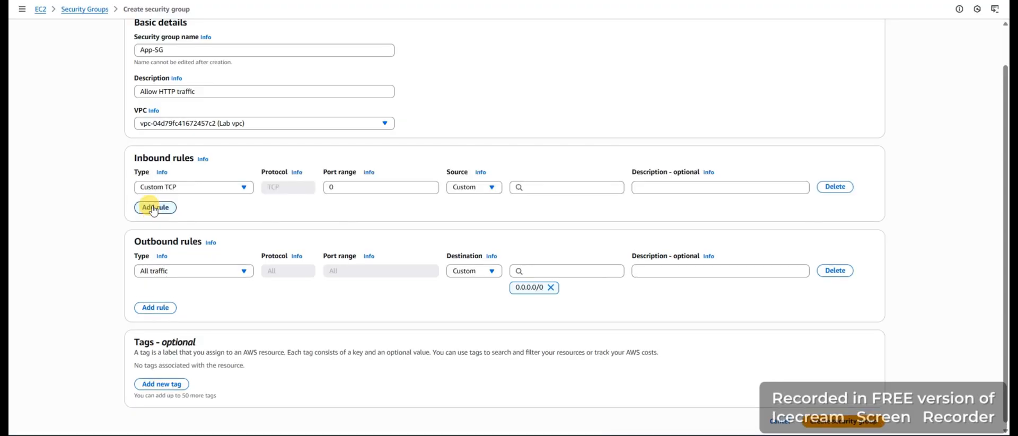
left_click(206, 189)
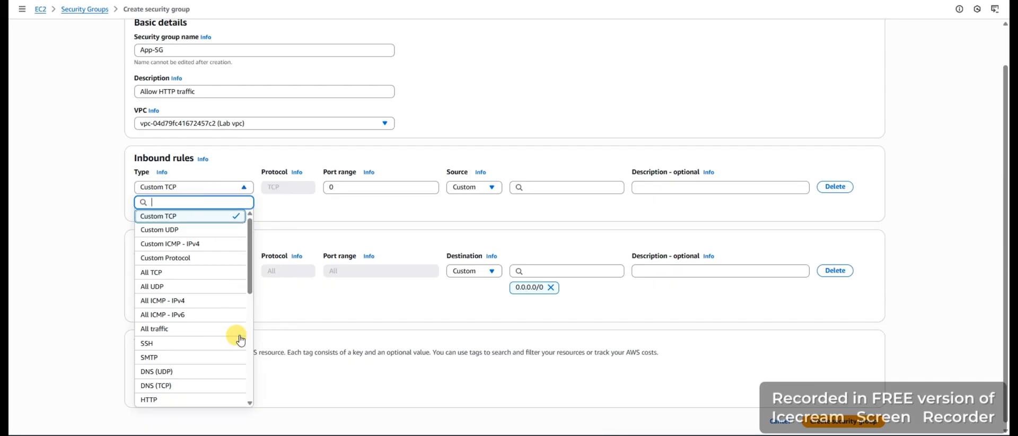
scroll(240, 338, "up", 1)
left_click(159, 412)
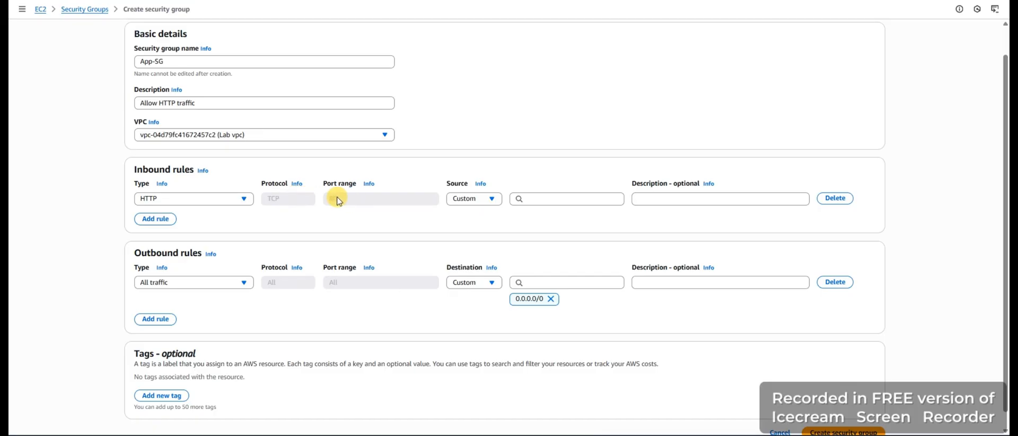
left_click(475, 205)
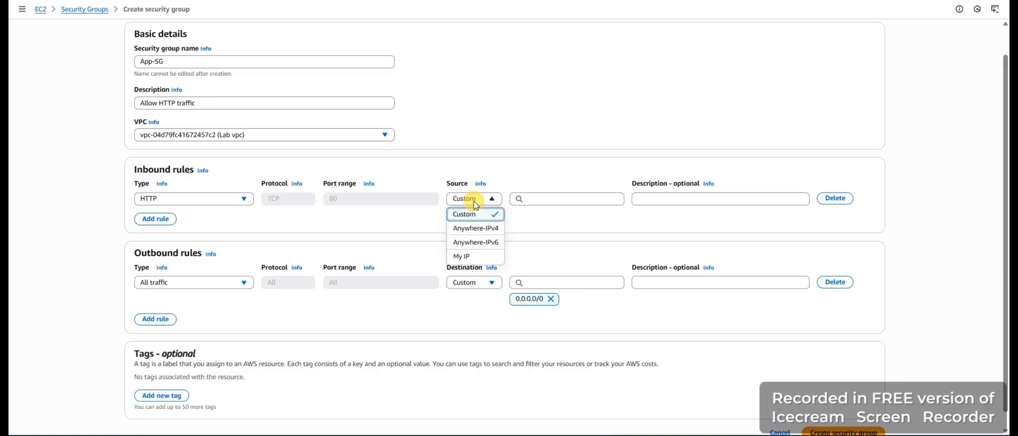
left_click(474, 228)
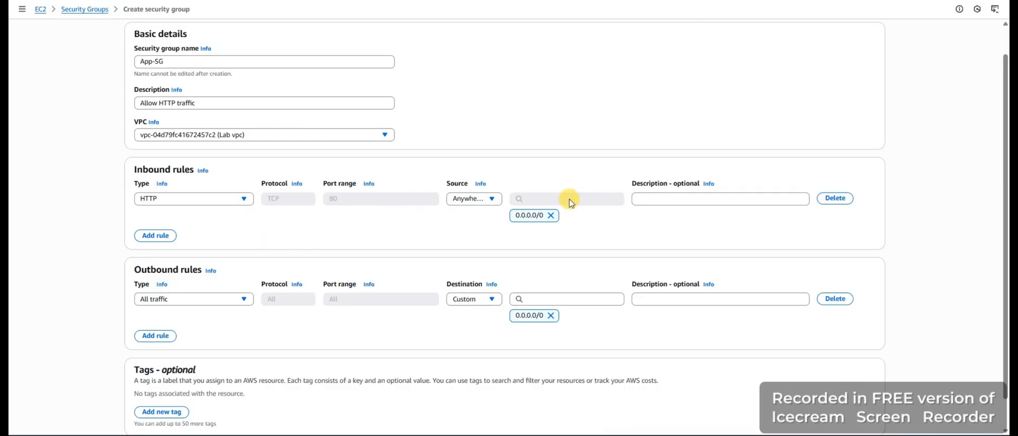
Describe the inbound HTTP rule as "Allow web access" and create the security group
left_click(658, 201)
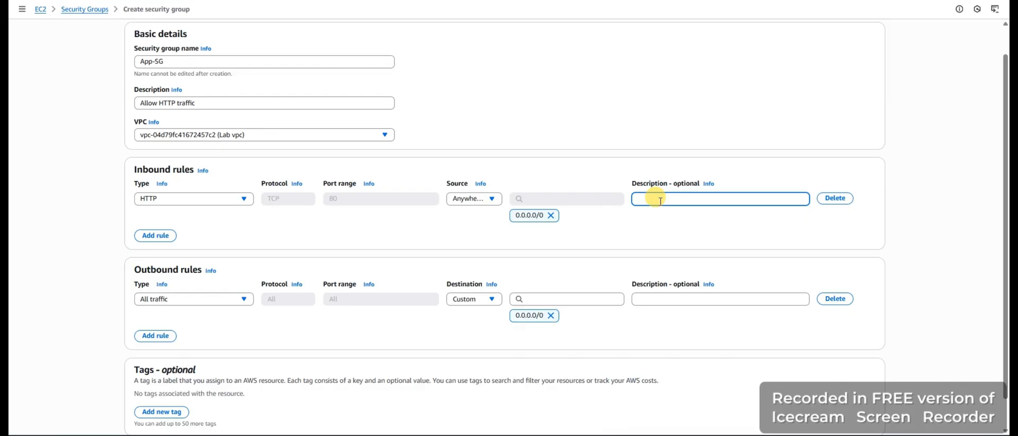
type("Allow web access")
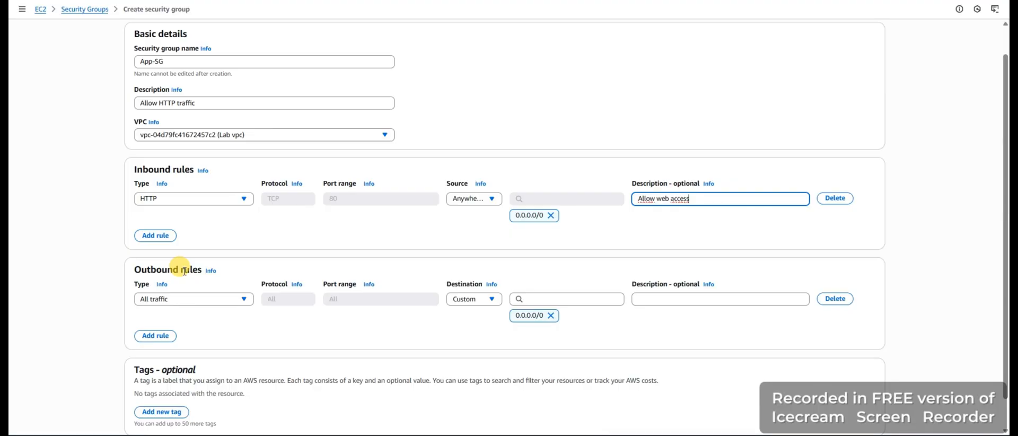
scroll(546, 233, "down", 1)
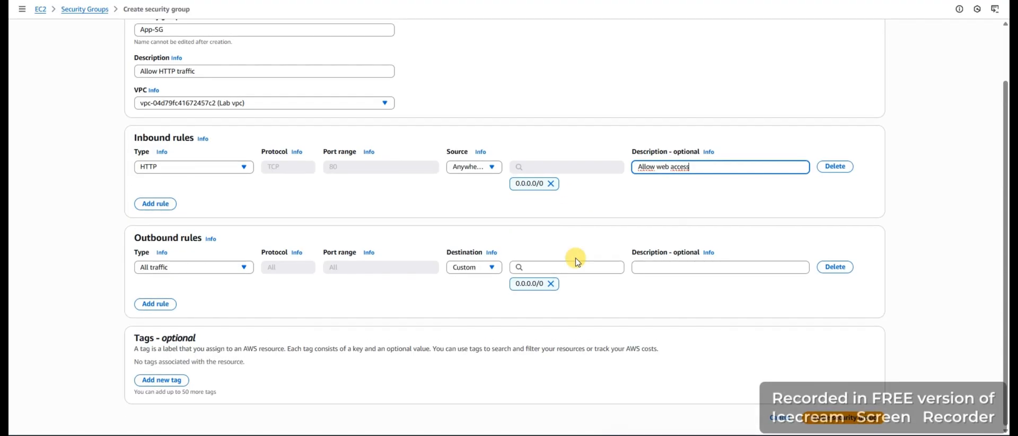
left_click(822, 421)
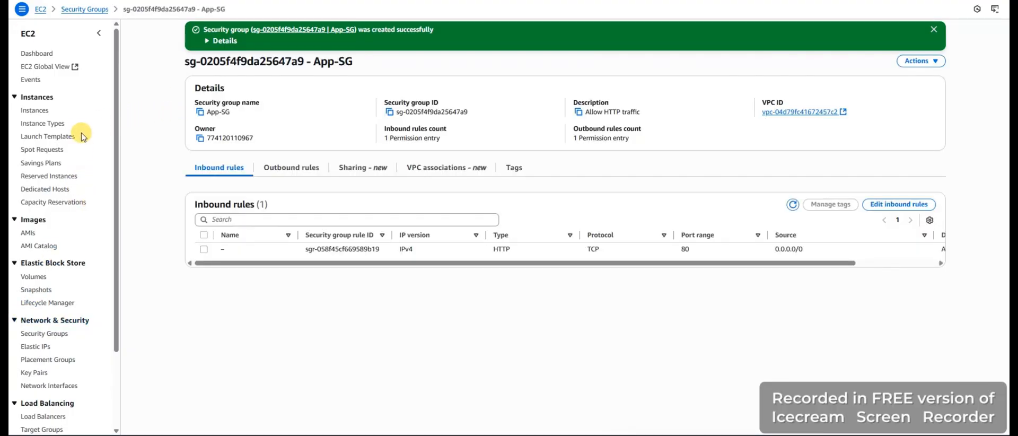
Start launching a new EC2 instance and name it App Server
scroll(68, 138, "down", 3)
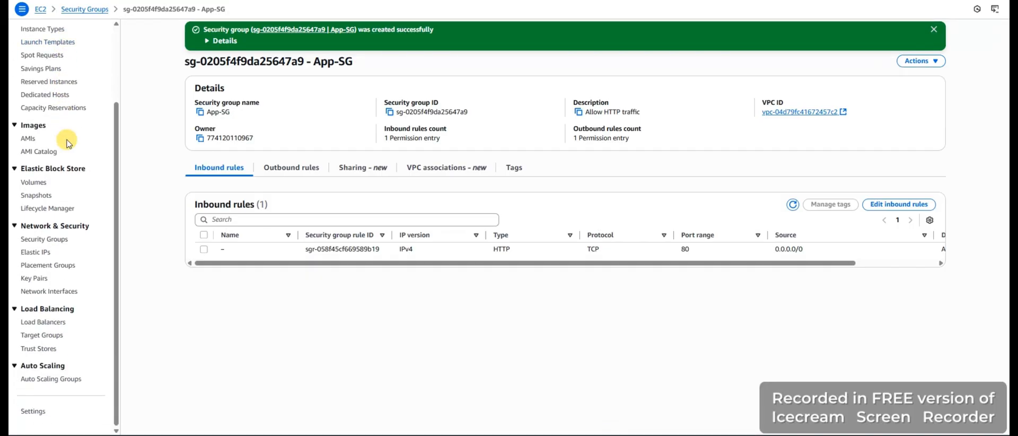
scroll(68, 142, "up", 3)
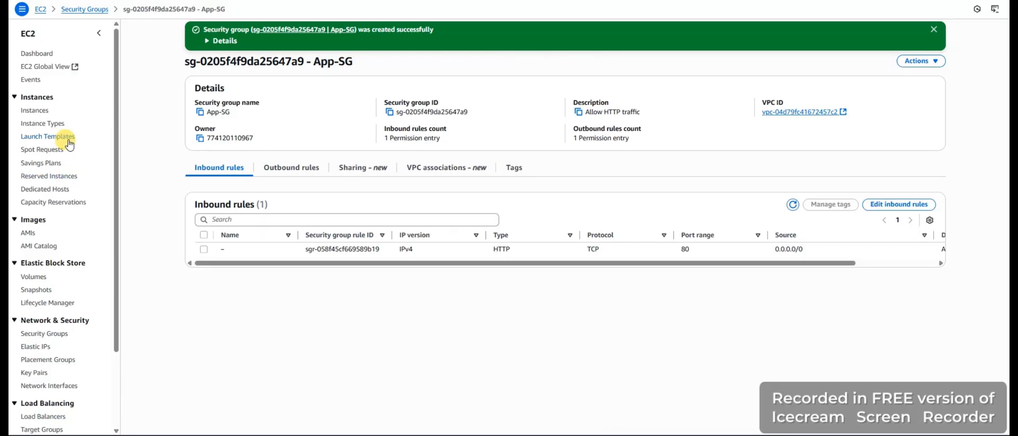
left_click(46, 333)
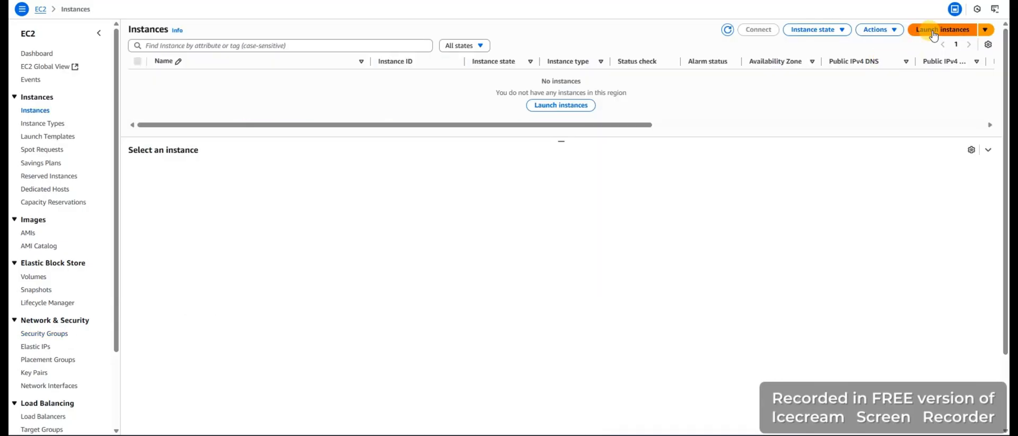
left_click(932, 31)
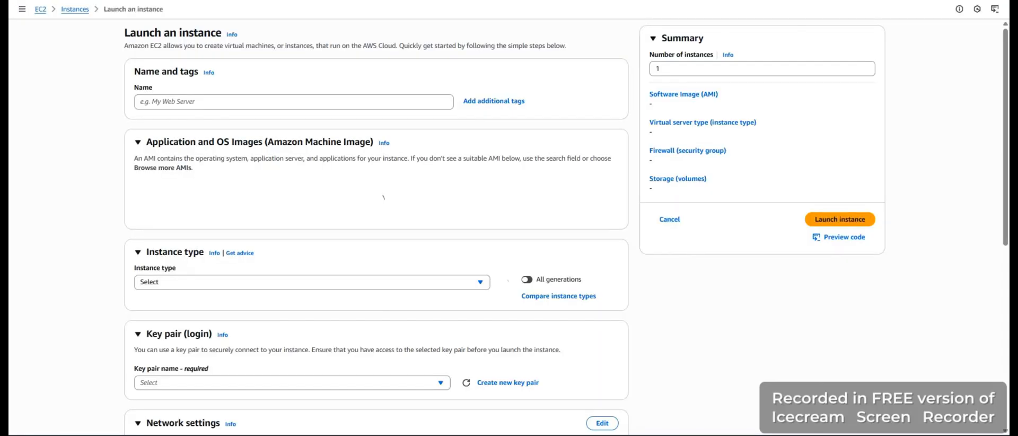
left_click(192, 100)
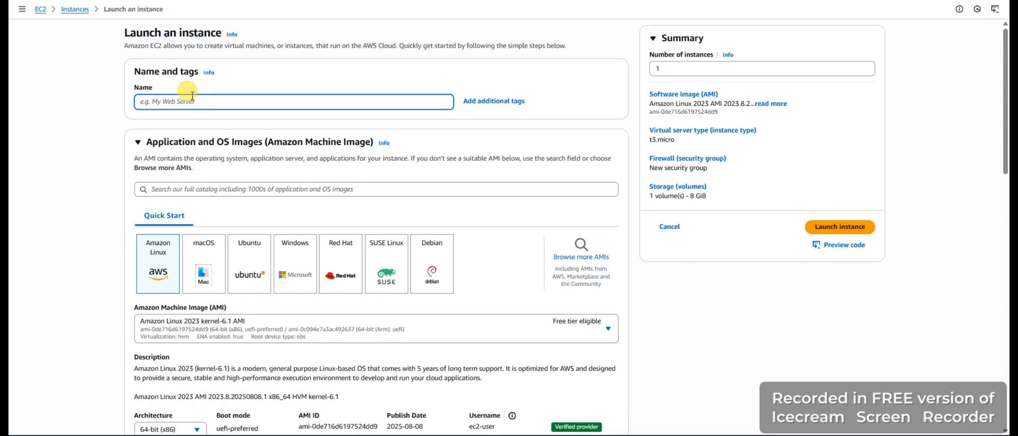
type("App Server")
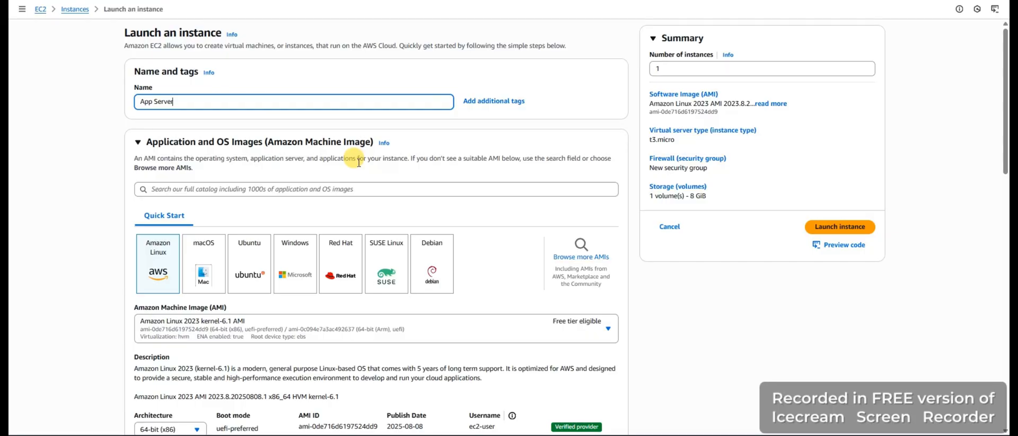
Try the macOS and then the Ubuntu quick-start image for the App Server instance
scroll(170, 223, "down", 1)
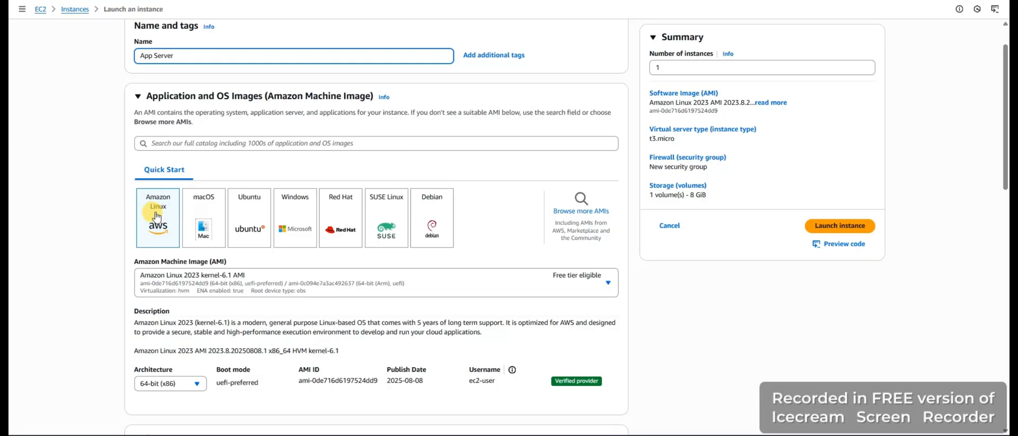
scroll(154, 212, "down", 1)
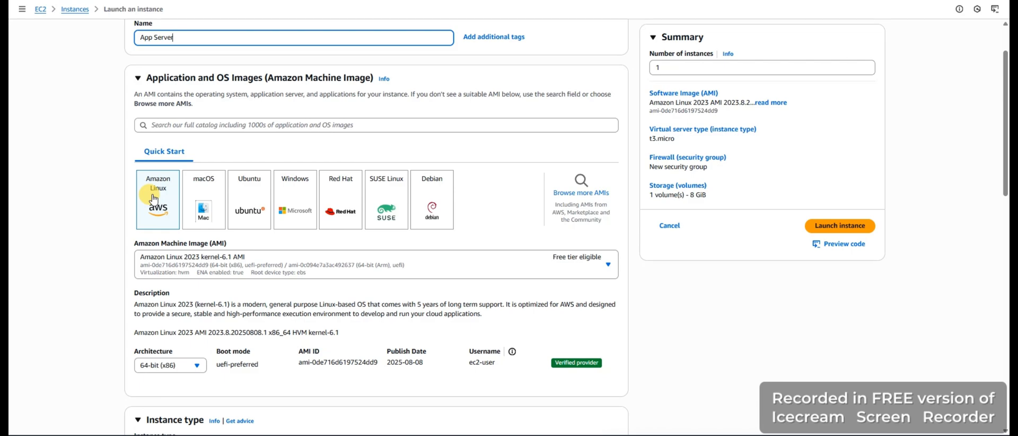
scroll(154, 198, "down", 1)
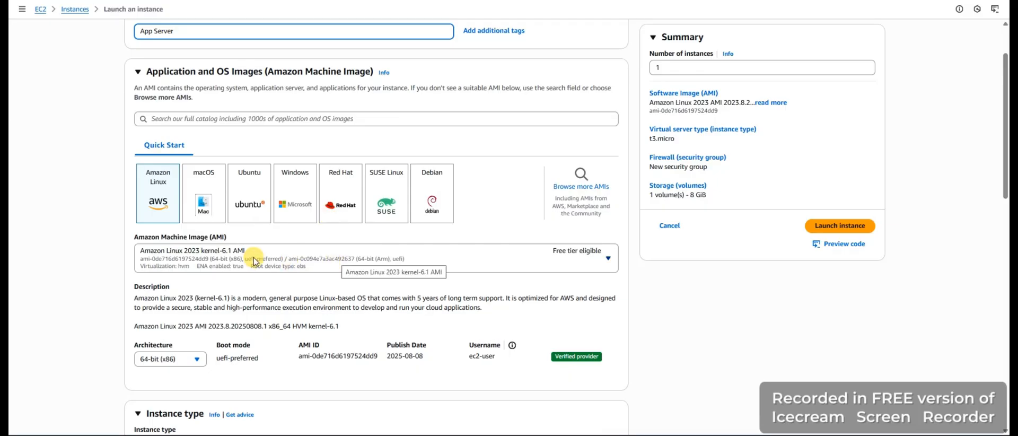
scroll(257, 261, "down", 1)
scroll(255, 261, "down", 3)
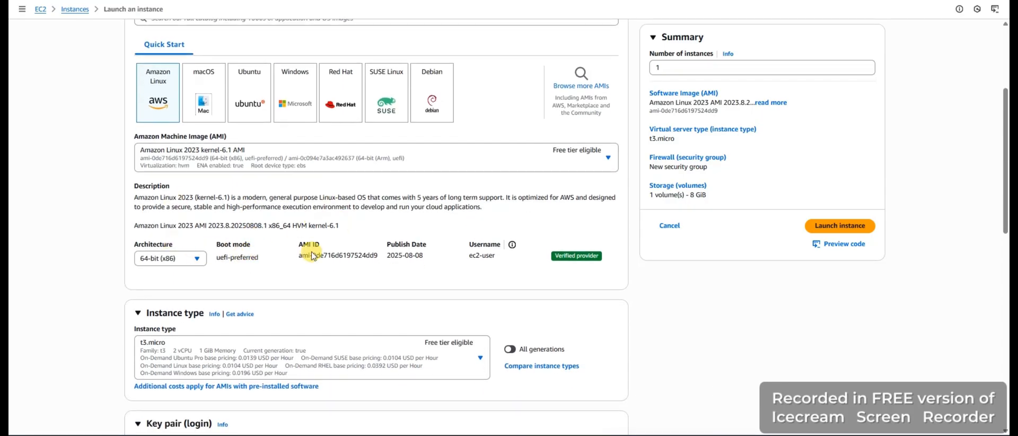
left_click(206, 85)
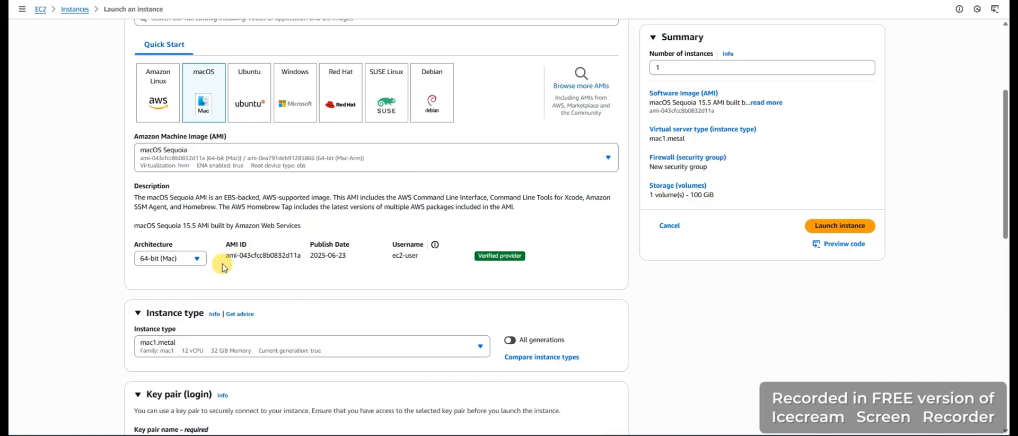
left_click(255, 95)
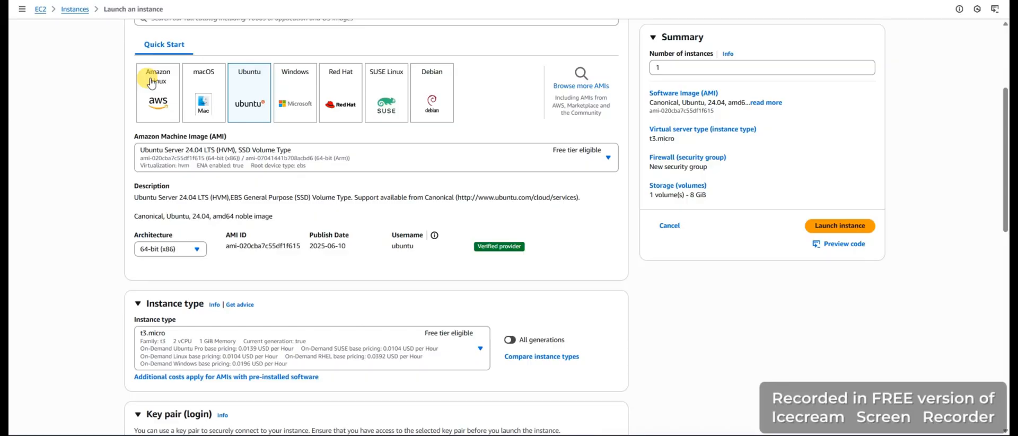
Set the instance's image to Amazon Linux 2023 kernel-6.1 AMI and accept the overridden settings
left_click(152, 83)
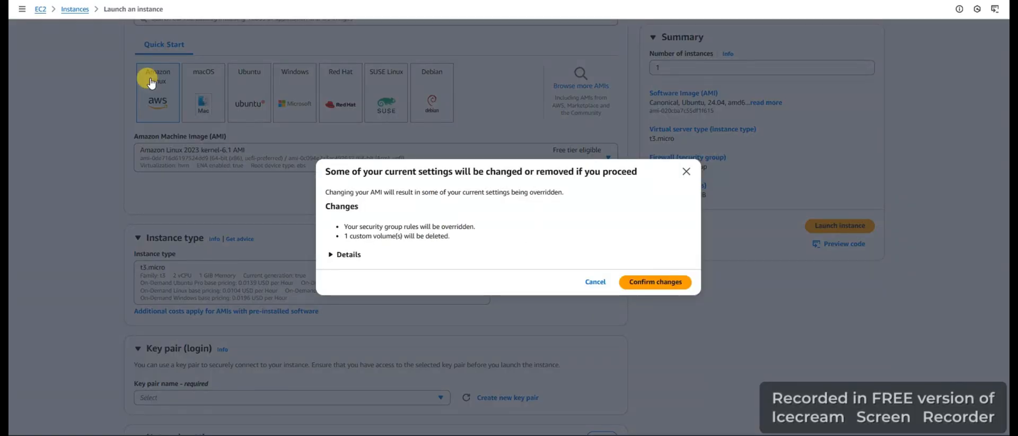
left_click(593, 280)
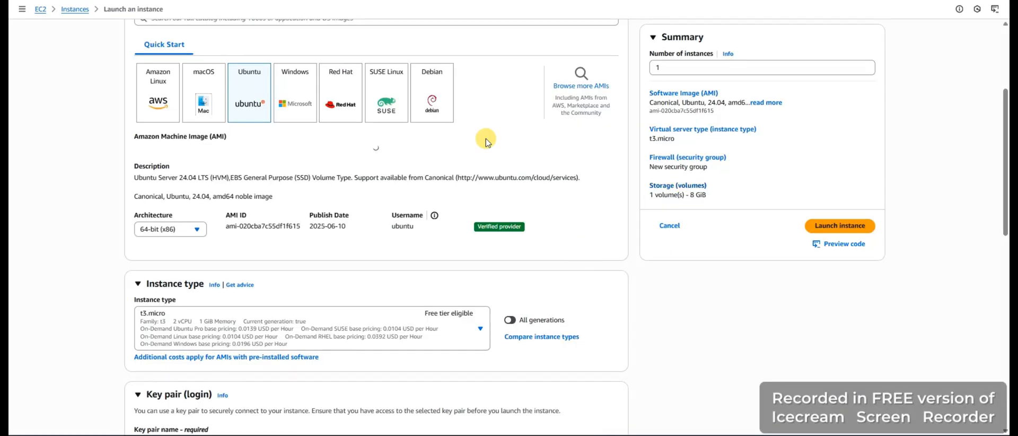
left_click(166, 92)
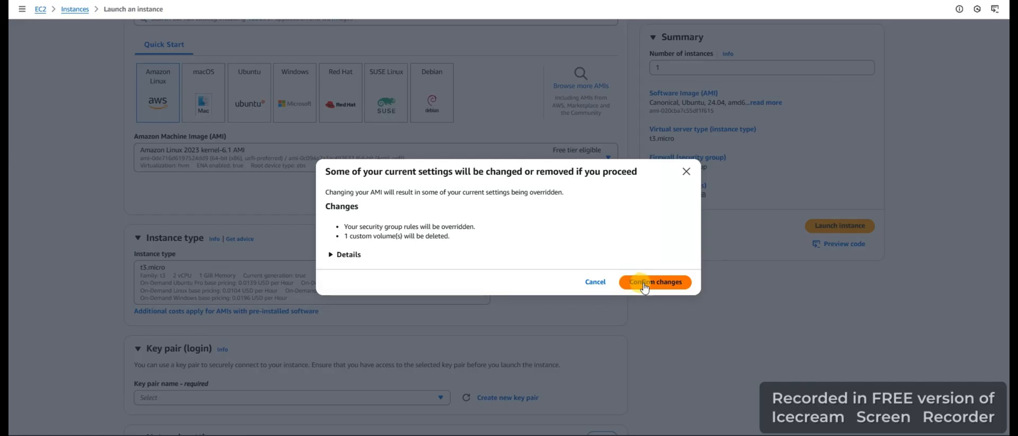
left_click(685, 172)
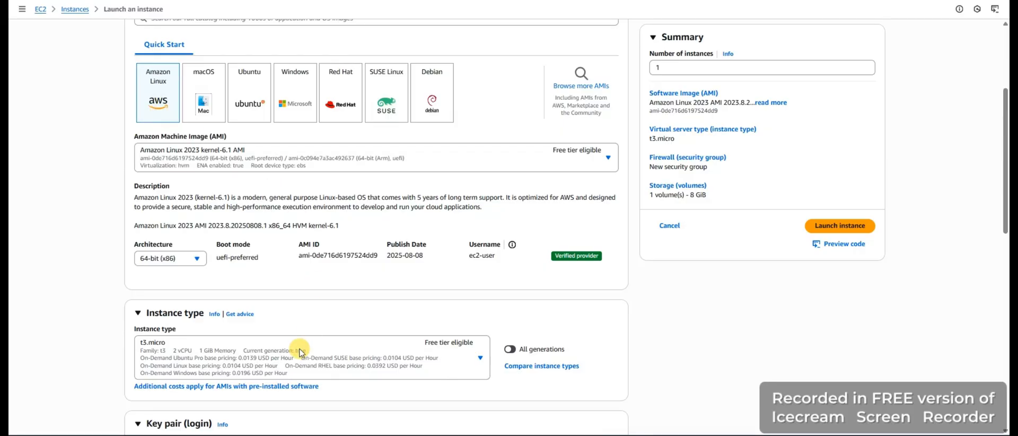
Set the instance type to t2.micro and select the existing vockey key pair for login
scroll(249, 266, "down", 2)
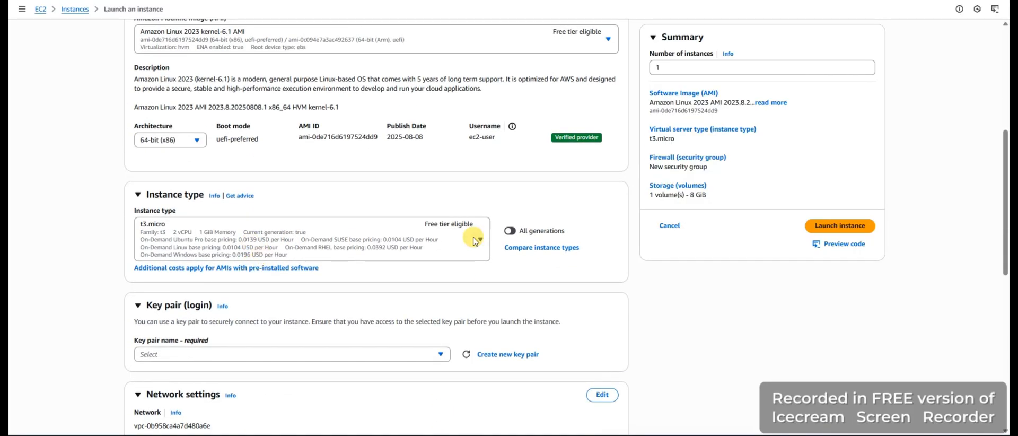
left_click(481, 242)
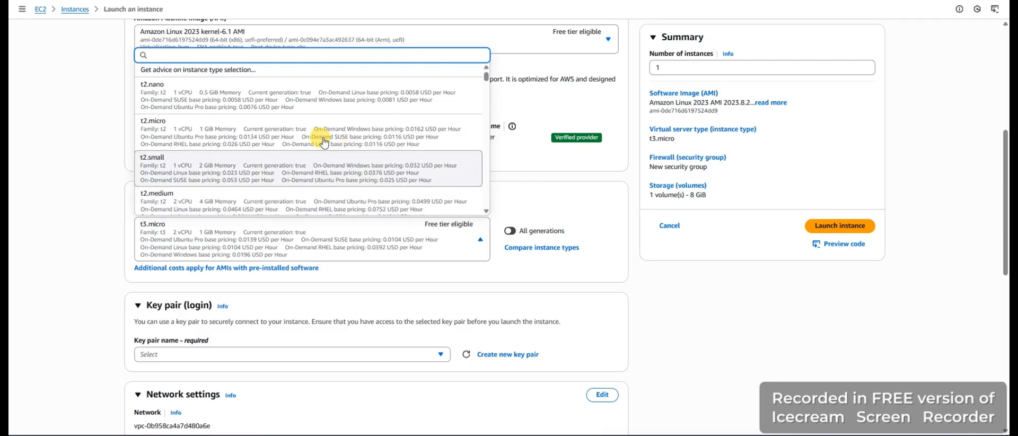
left_click(247, 139)
scroll(307, 290, "down", 3)
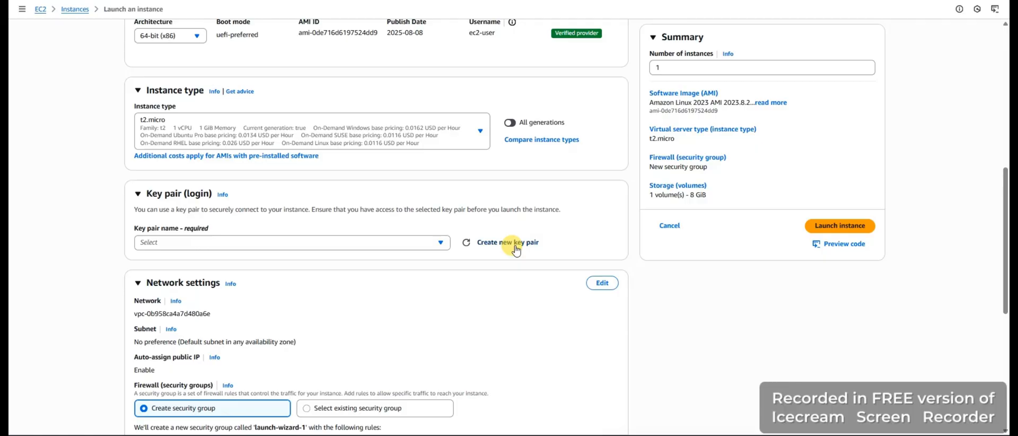
left_click(440, 243)
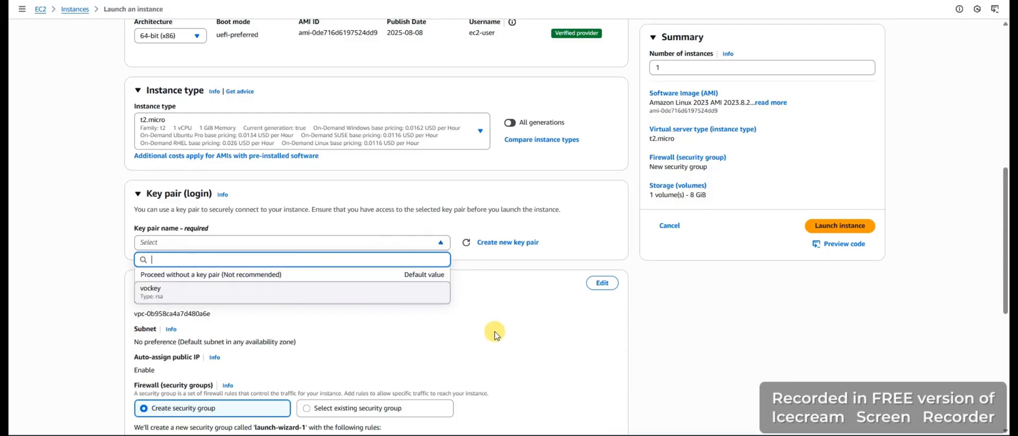
left_click(260, 296)
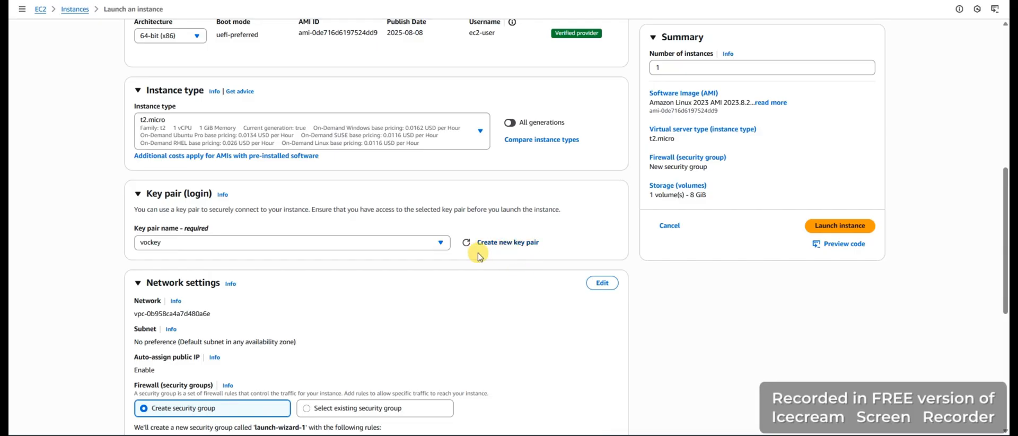
left_click(503, 242)
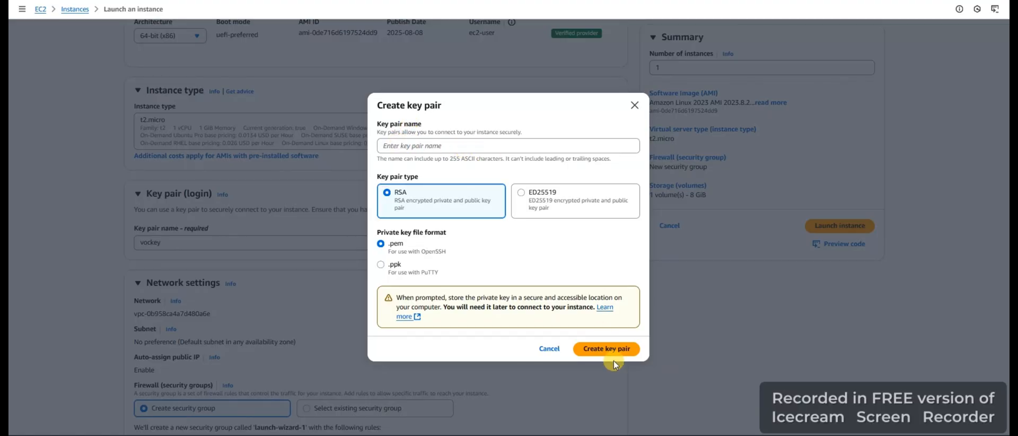
left_click(635, 108)
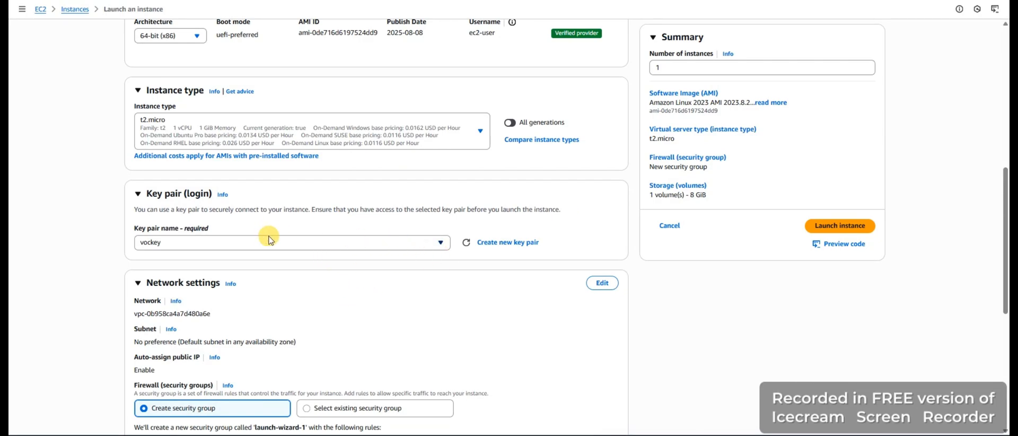
left_click(493, 244)
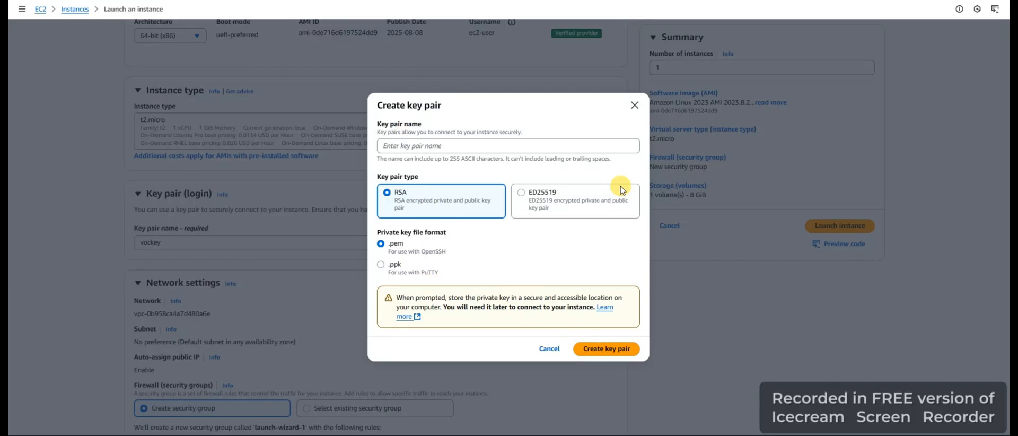
left_click(635, 105)
left_click(285, 244)
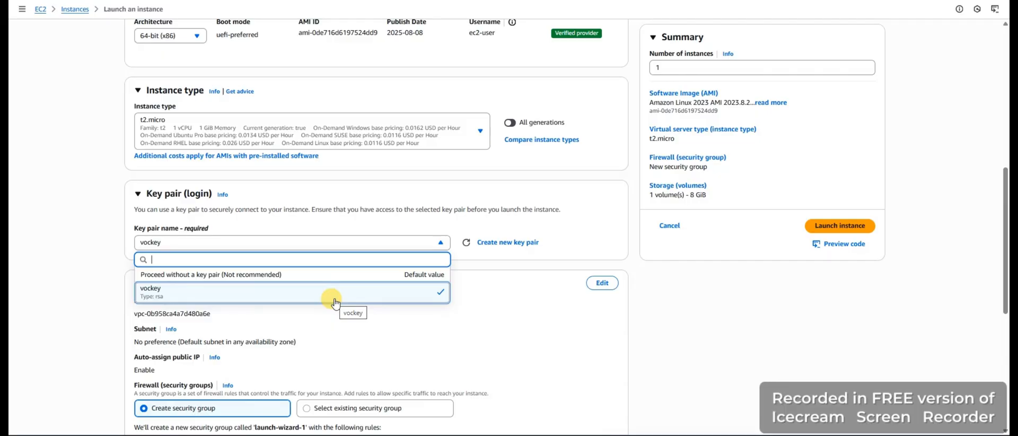
left_click(50, 258)
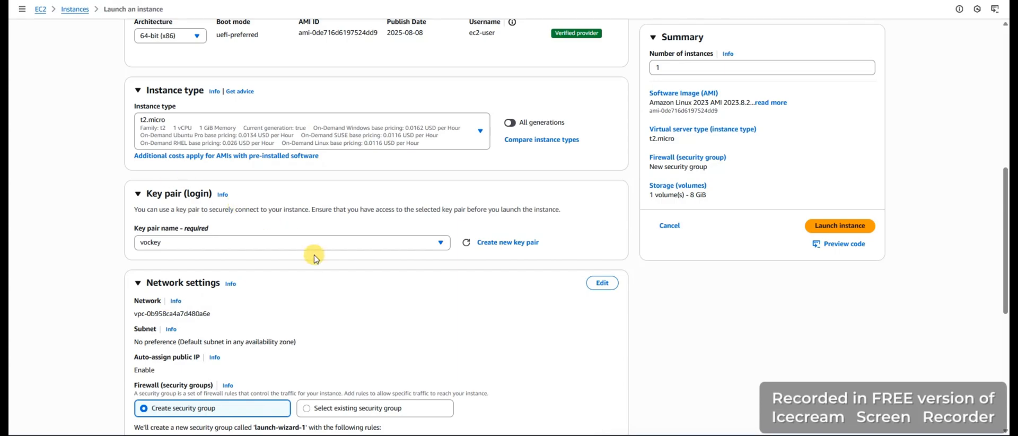
Edit the network settings to place the instance in the Lab vpc with its public subnet
scroll(314, 258, "down", 3)
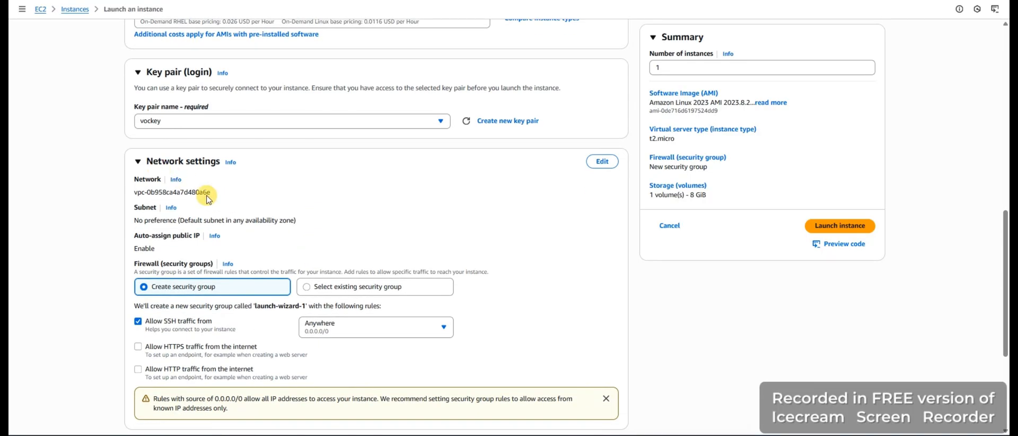
scroll(216, 201, "up", 1)
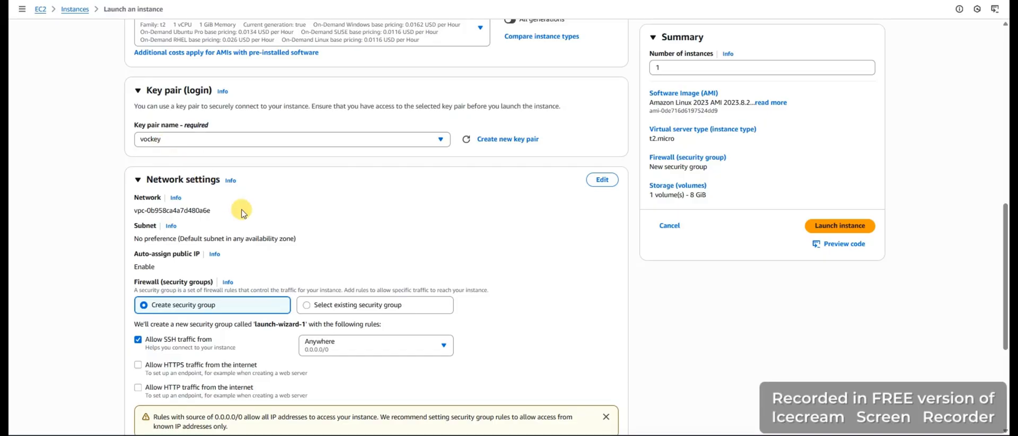
scroll(263, 258, "down", 1)
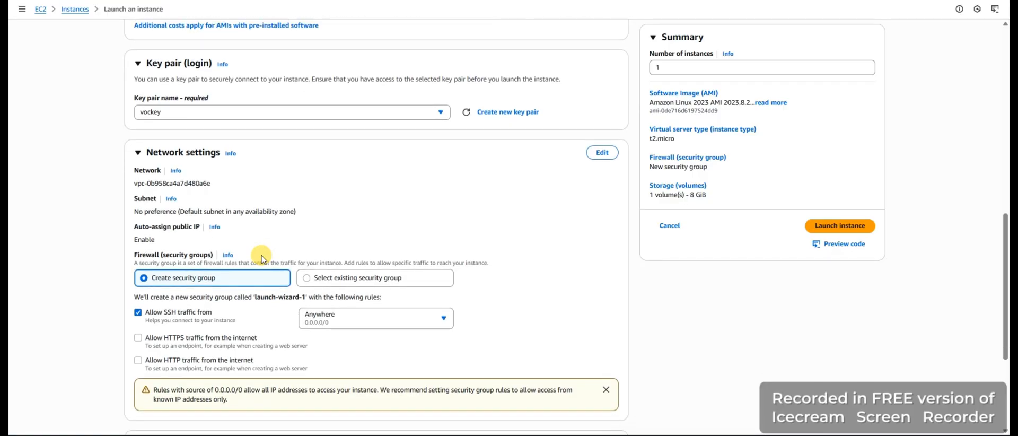
scroll(262, 258, "down", 1)
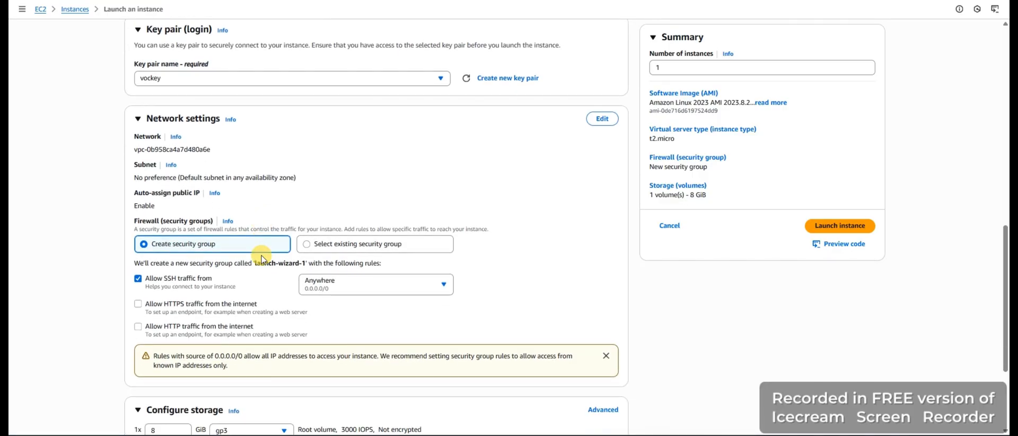
left_click(602, 118)
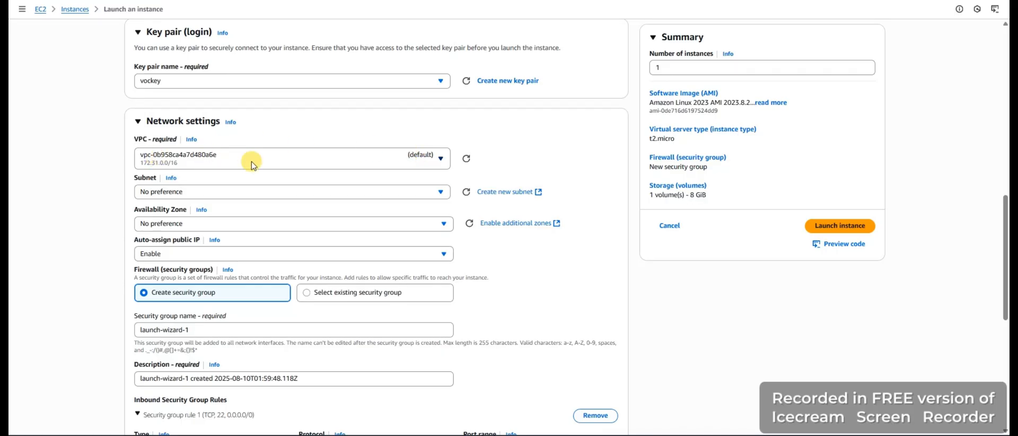
left_click(435, 166)
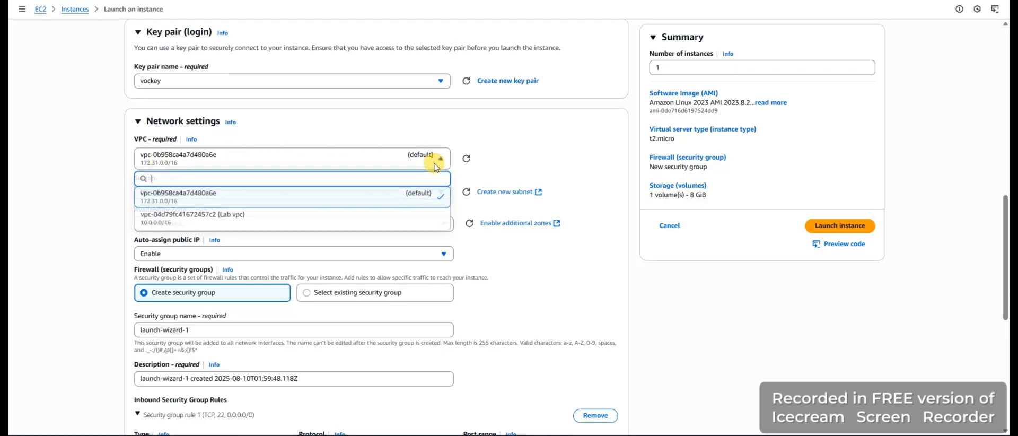
left_click(303, 221)
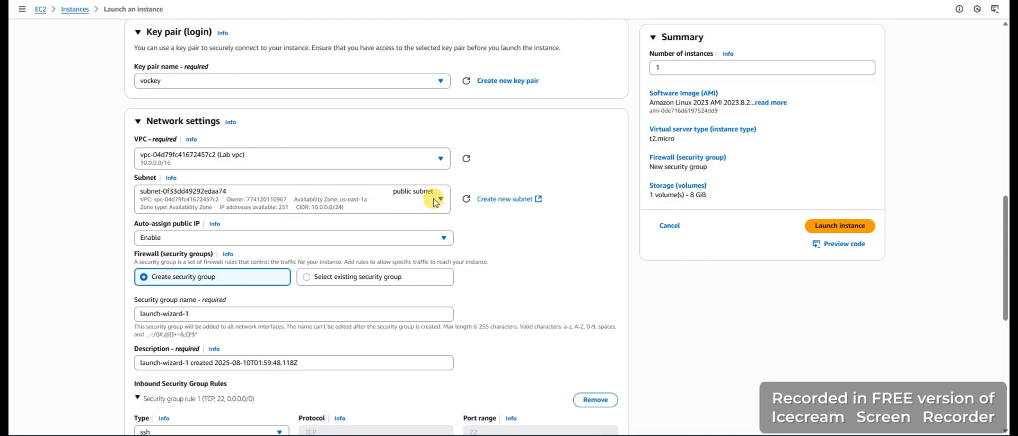
left_click(435, 200)
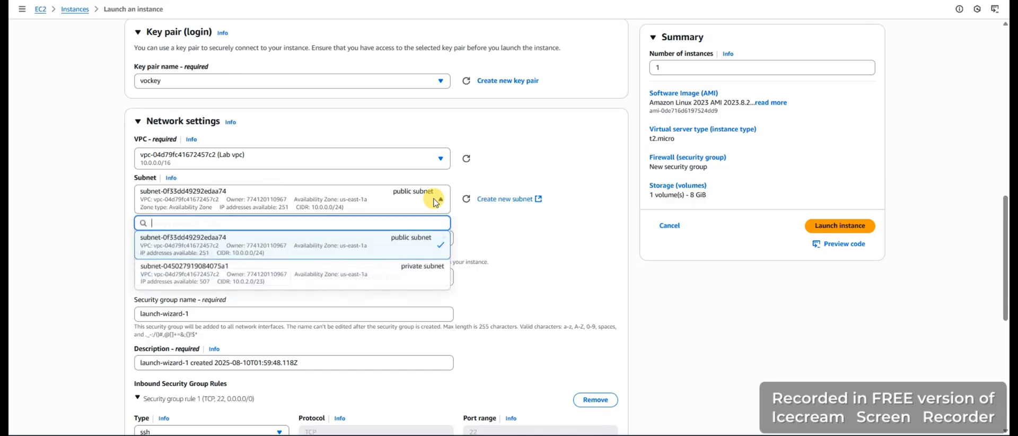
left_click(326, 251)
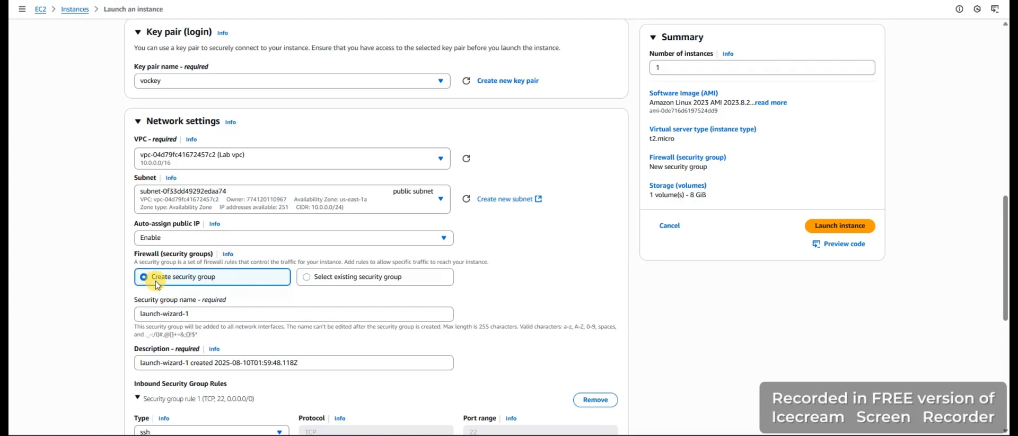
Use an existing security group for the instance's firewall and choose App-SG
left_click(307, 277)
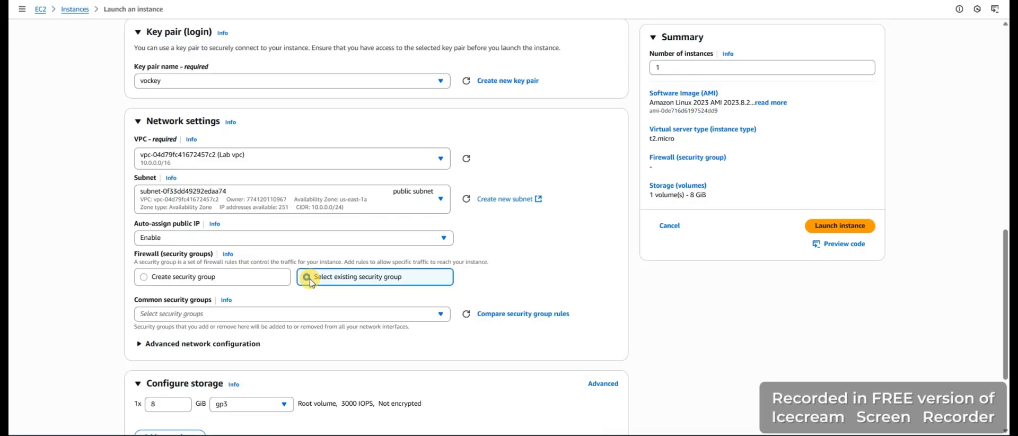
scroll(310, 282, "down", 1)
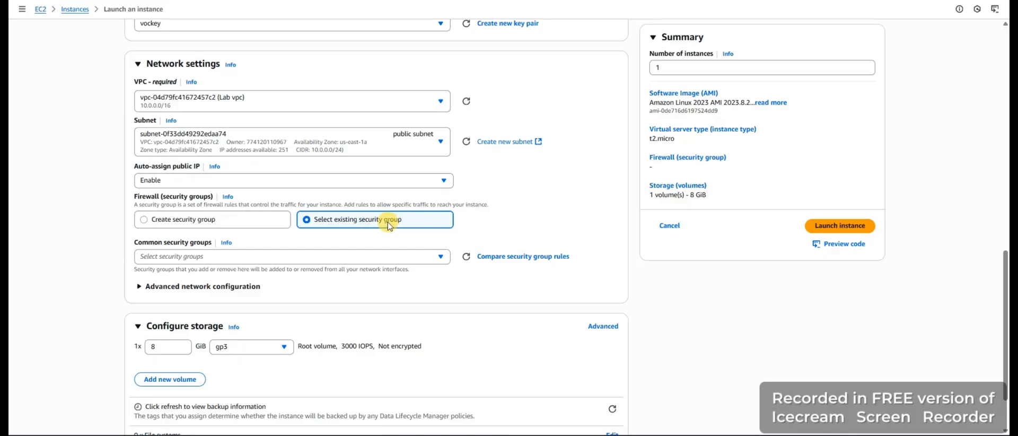
left_click(439, 257)
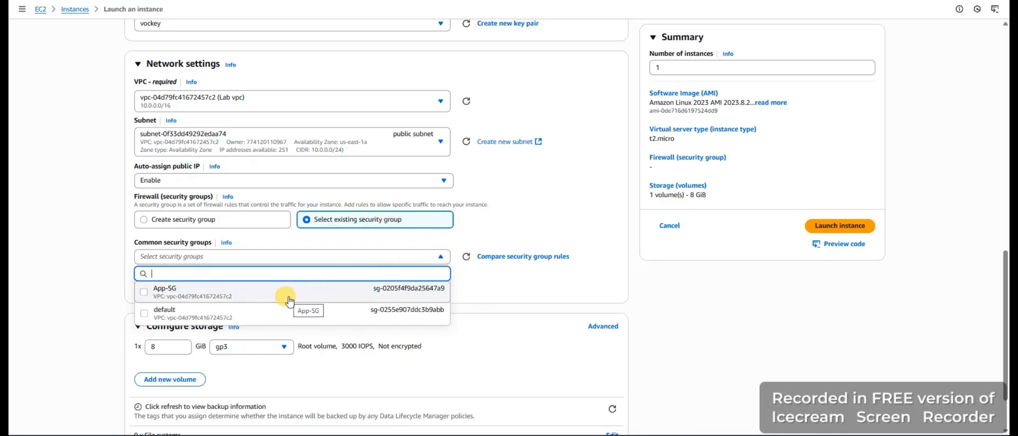
left_click(289, 300)
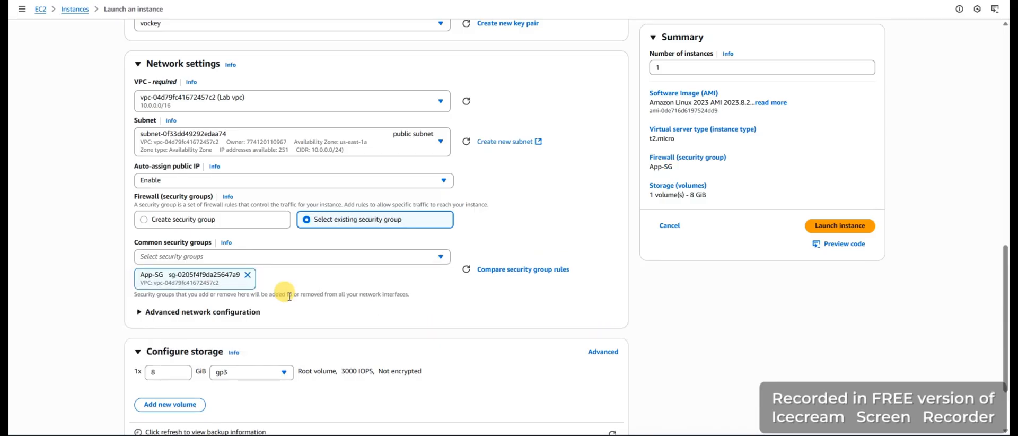
Expand the advanced details and review the launch configuration, from the storage settings through the user data field
scroll(297, 265, "down", 1)
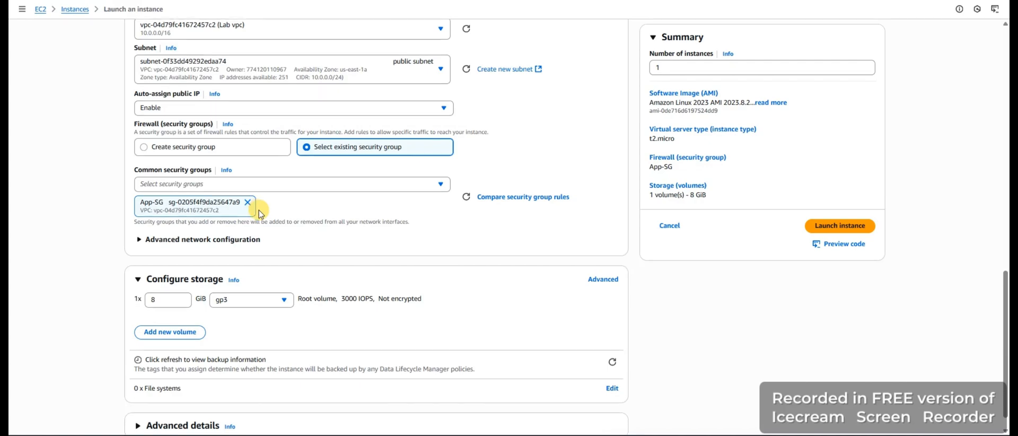
scroll(257, 207, "down", 1)
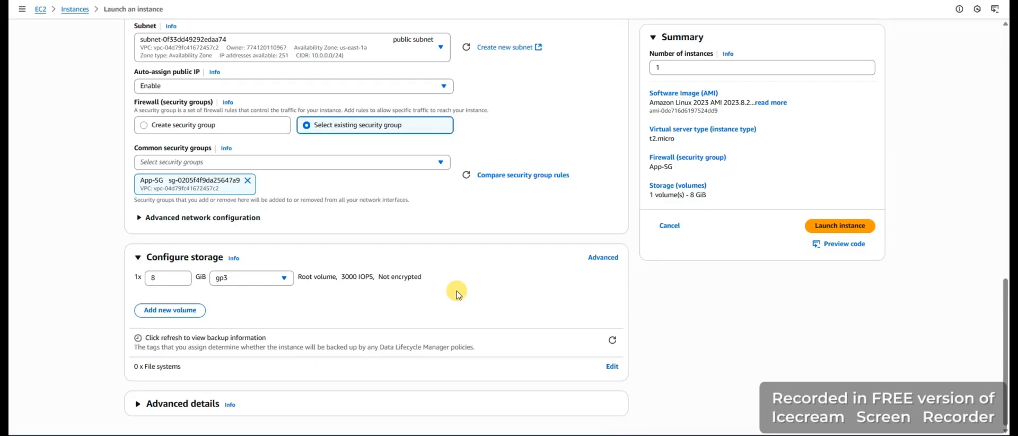
left_click(136, 407)
scroll(254, 381, "down", 4)
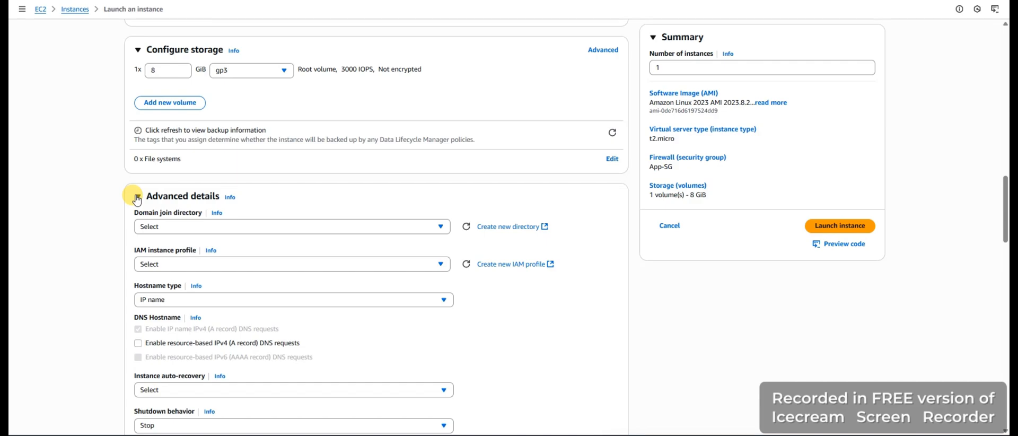
scroll(244, 170, "down", 5)
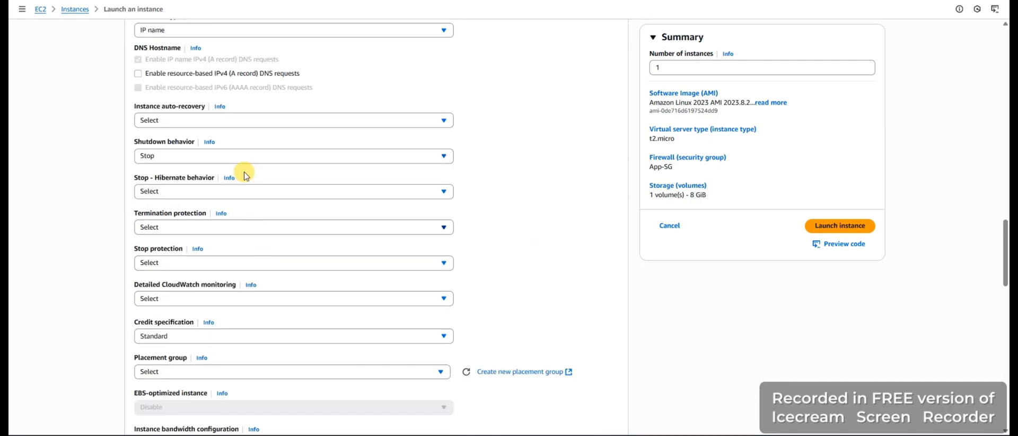
scroll(255, 275, "up", 3)
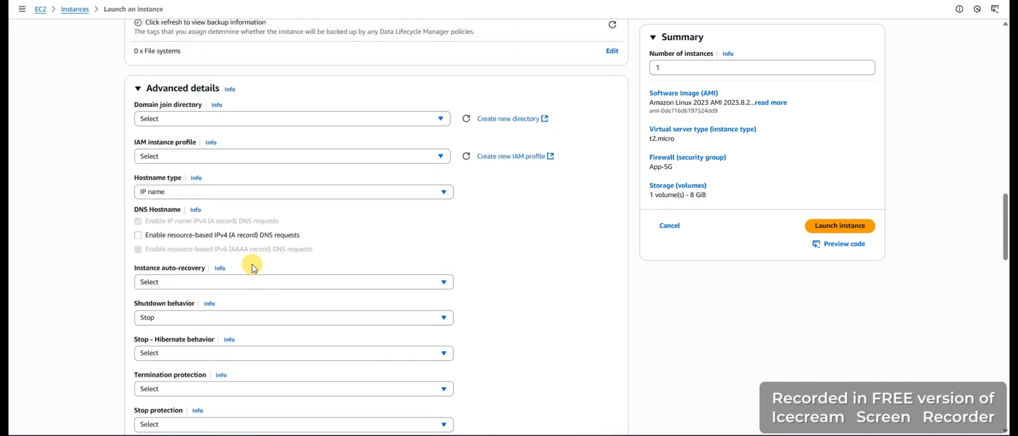
scroll(272, 250, "down", 4)
scroll(272, 252, "down", 4)
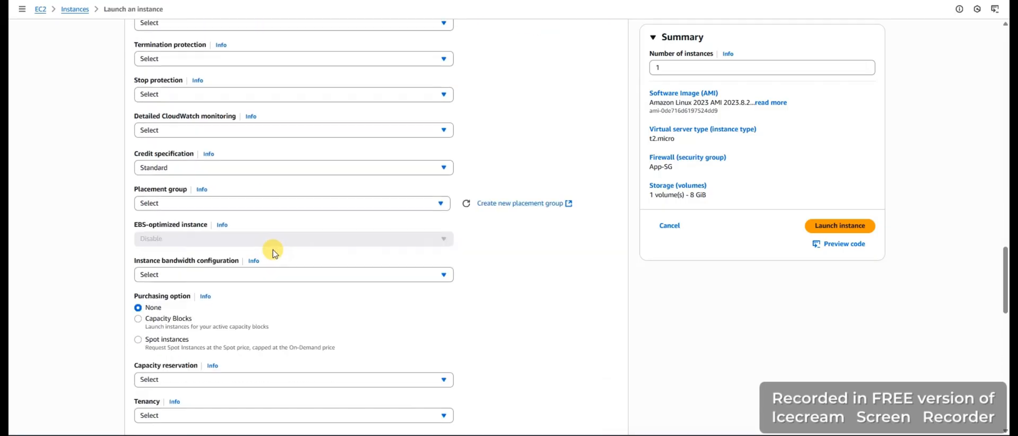
scroll(273, 249, "down", 3)
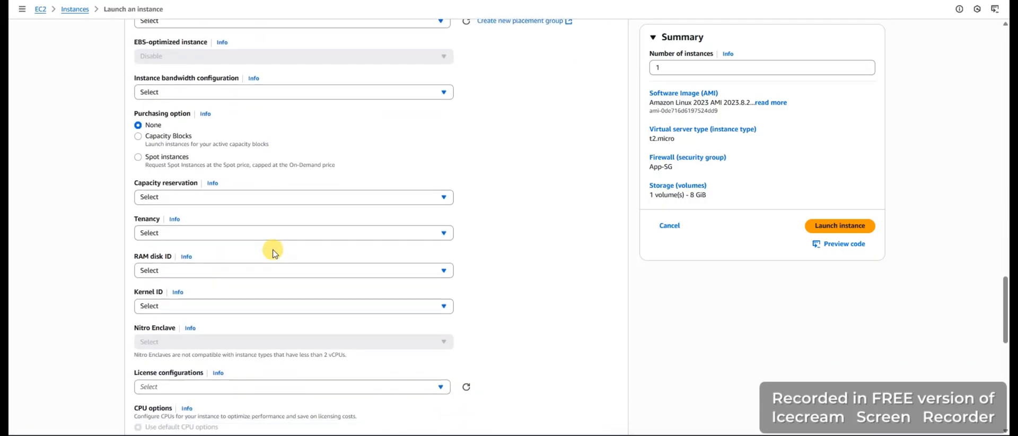
scroll(206, 231, "down", 1)
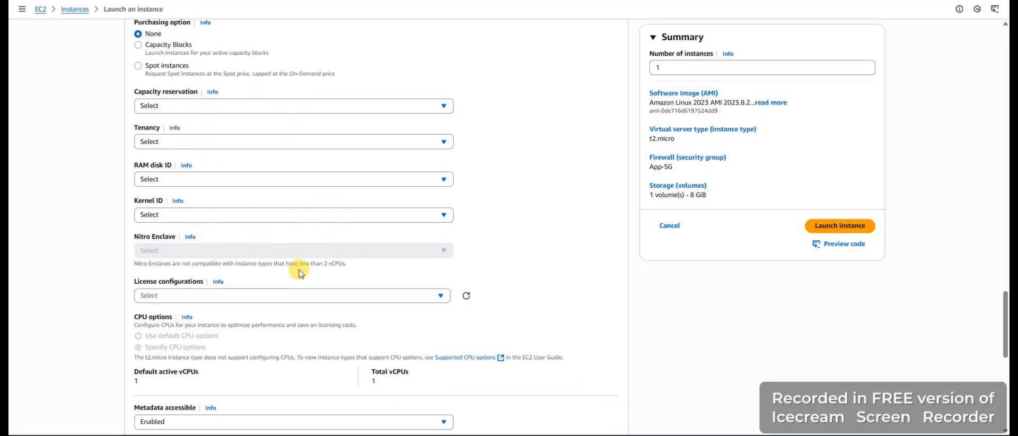
scroll(304, 289, "down", 8)
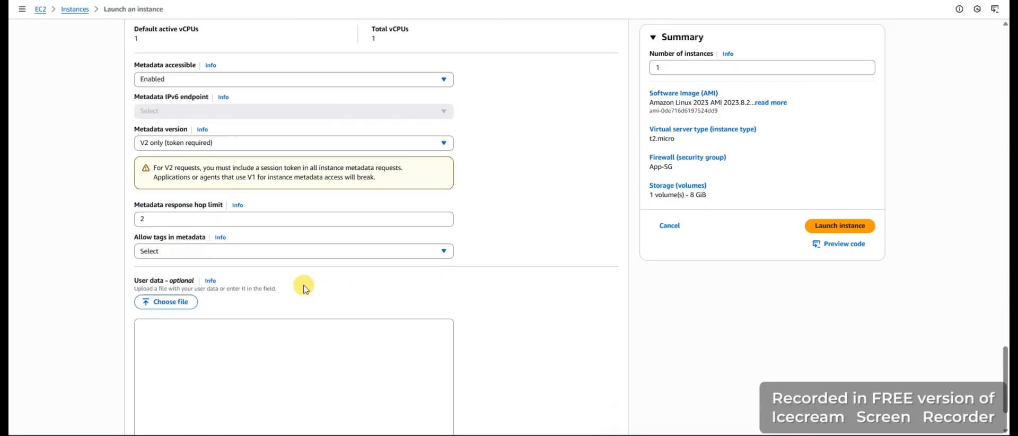
scroll(305, 289, "up", 20)
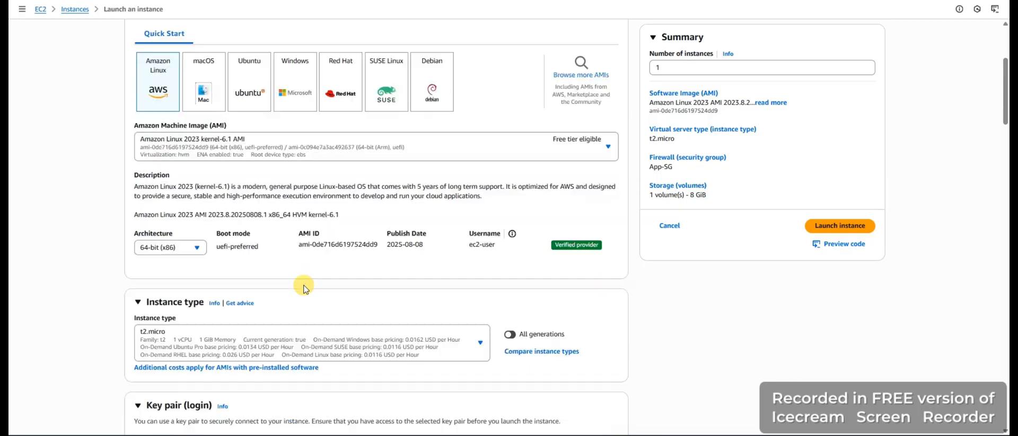
scroll(305, 288, "down", 20)
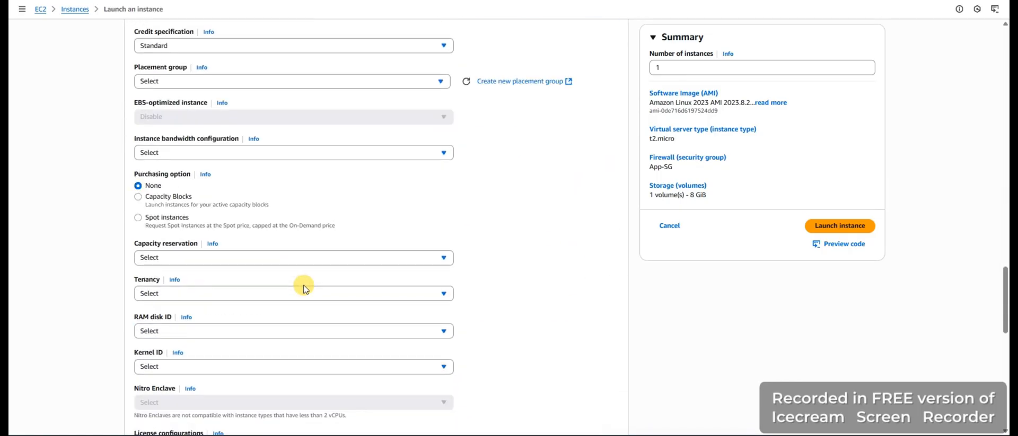
scroll(305, 288, "down", 14)
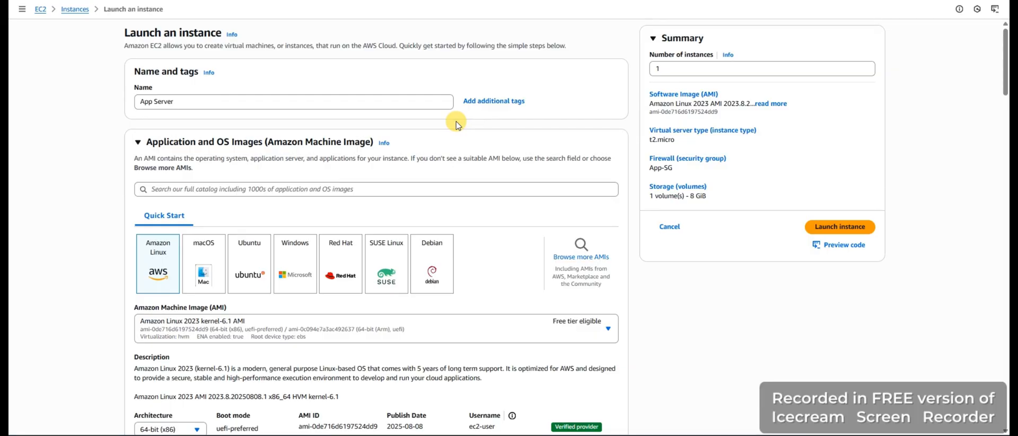
Review the launch configuration's instance name, Amazon Linux machine image and instance type
left_click(193, 102)
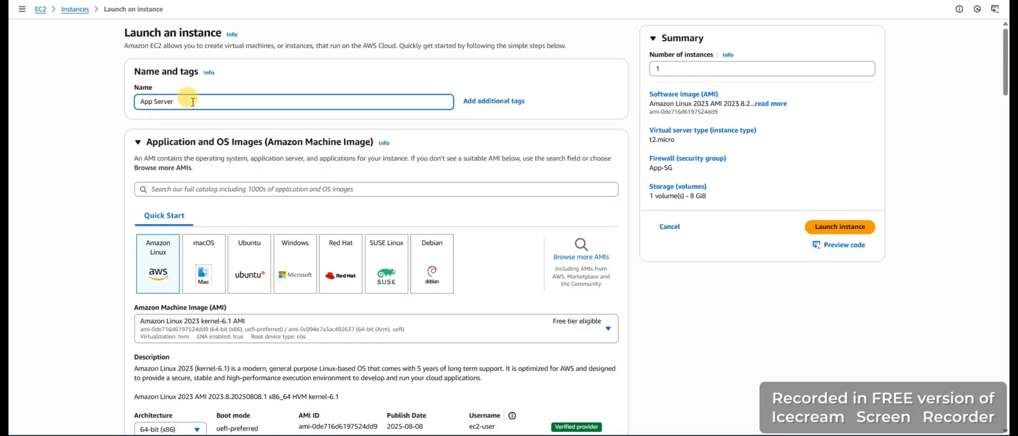
scroll(153, 291, "down", 2)
scroll(148, 154, "up", 2)
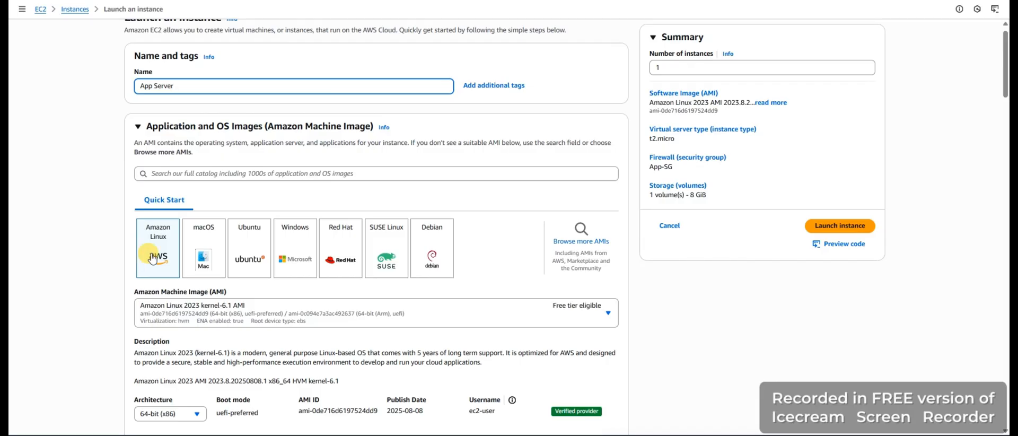
scroll(152, 258, "down", 5)
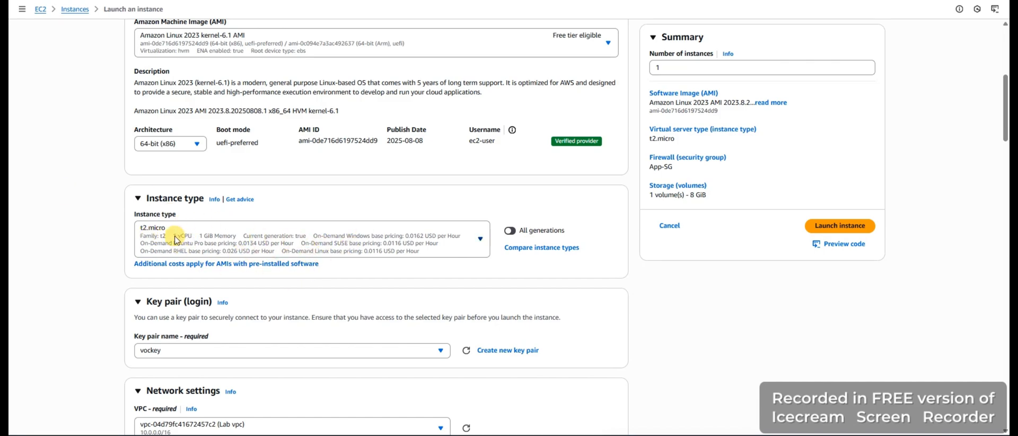
scroll(181, 249, "down", 3)
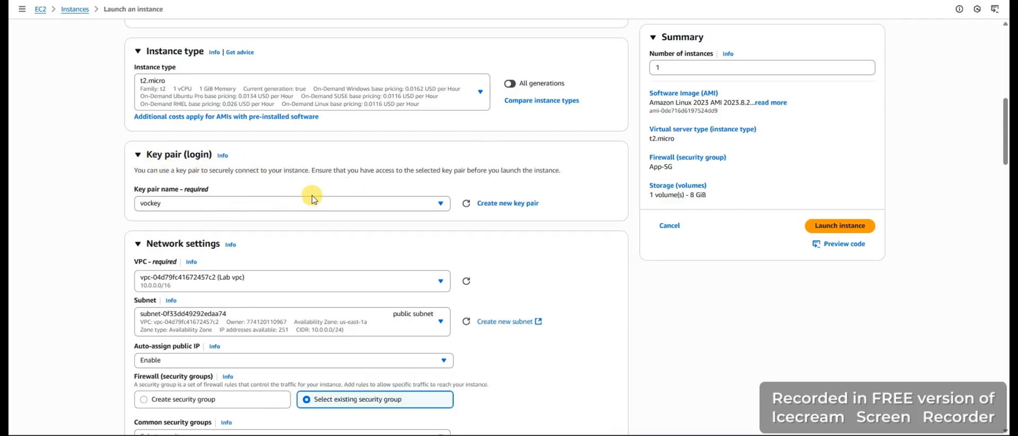
Look through the available key pairs and the form for creating a new one, keeping vockey selected
left_click(301, 204)
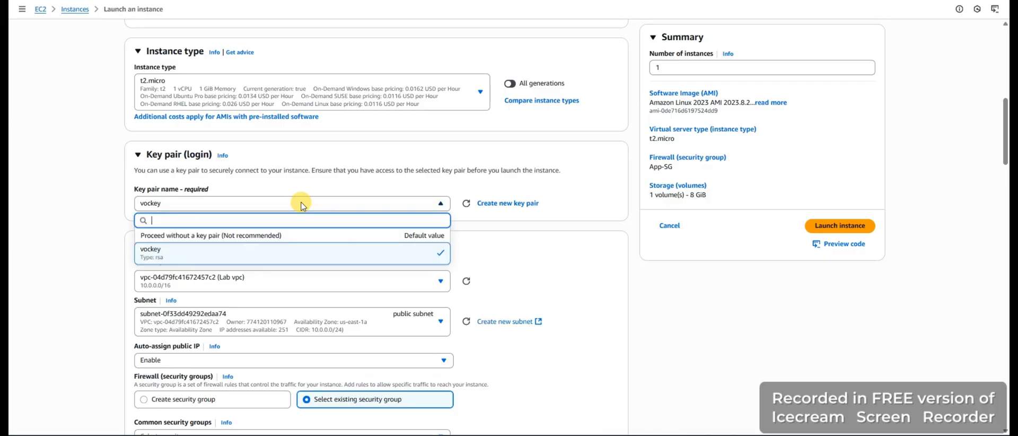
left_click(271, 204)
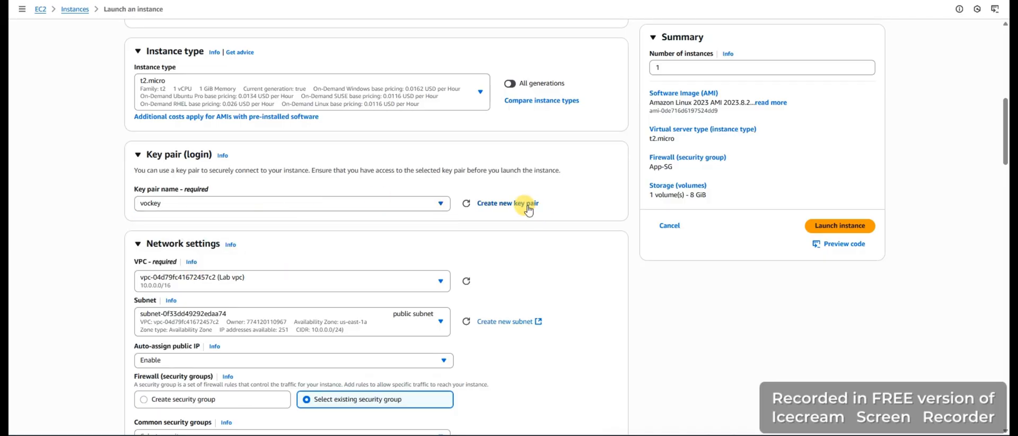
left_click(502, 204)
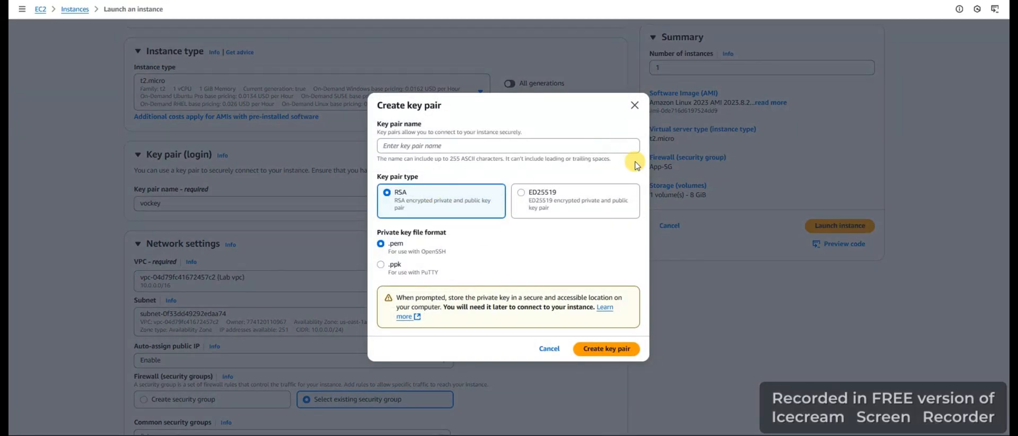
left_click(634, 106)
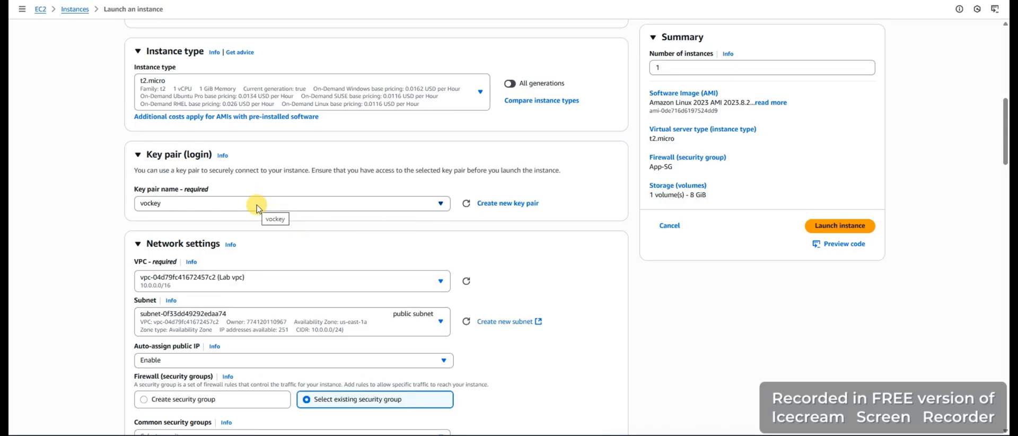
Review the network settings, security group, storage and advanced details of the launch configuration, down to the user data script
scroll(317, 247, "down", 3)
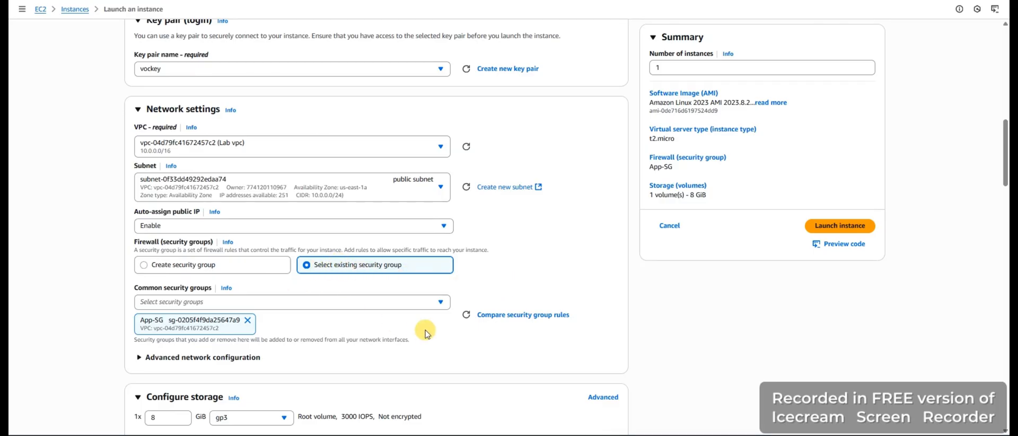
scroll(326, 320, "down", 2)
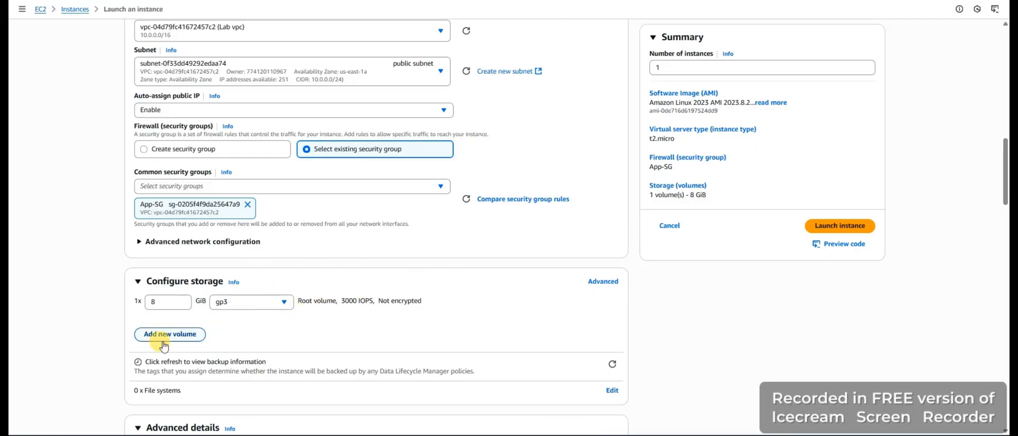
scroll(336, 316, "down", 3)
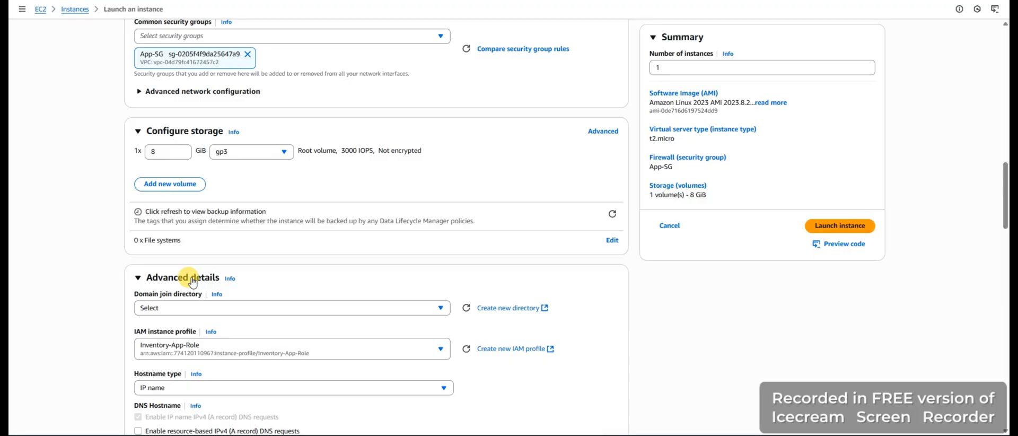
scroll(192, 282, "down", 3)
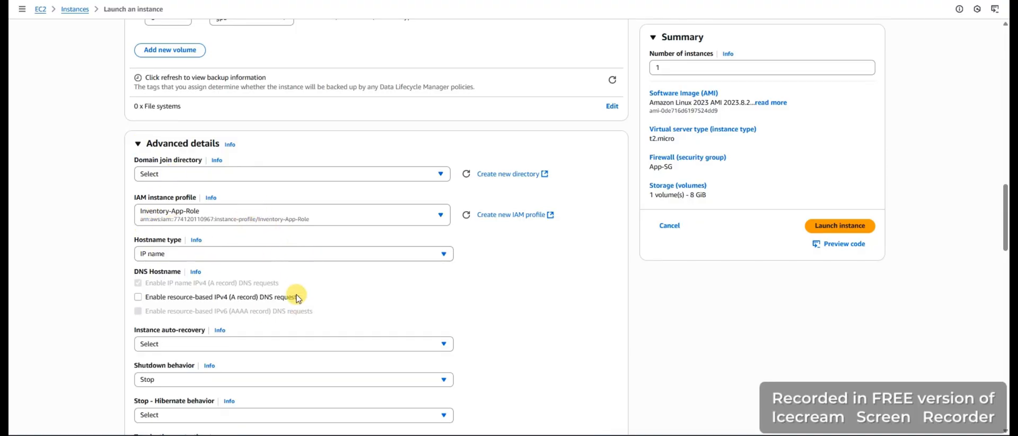
scroll(259, 332, "down", 3)
scroll(260, 339, "down", 12)
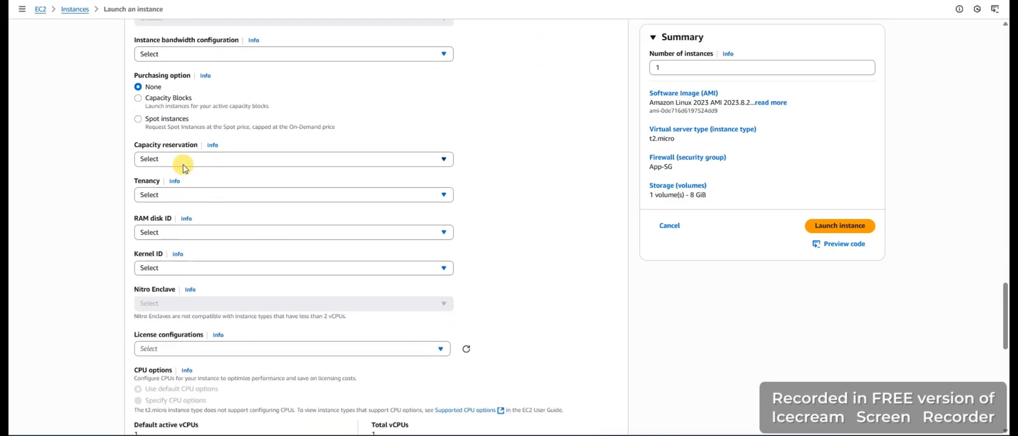
scroll(275, 280, "down", 5)
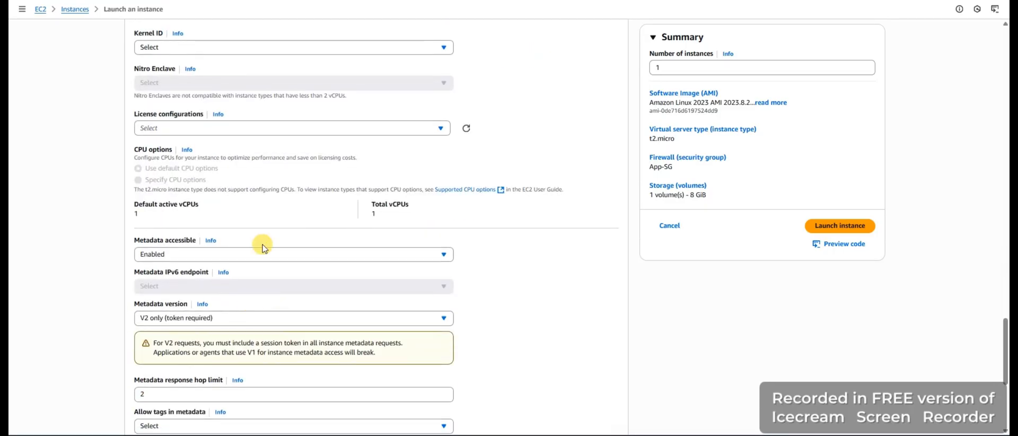
scroll(382, 307, "down", 5)
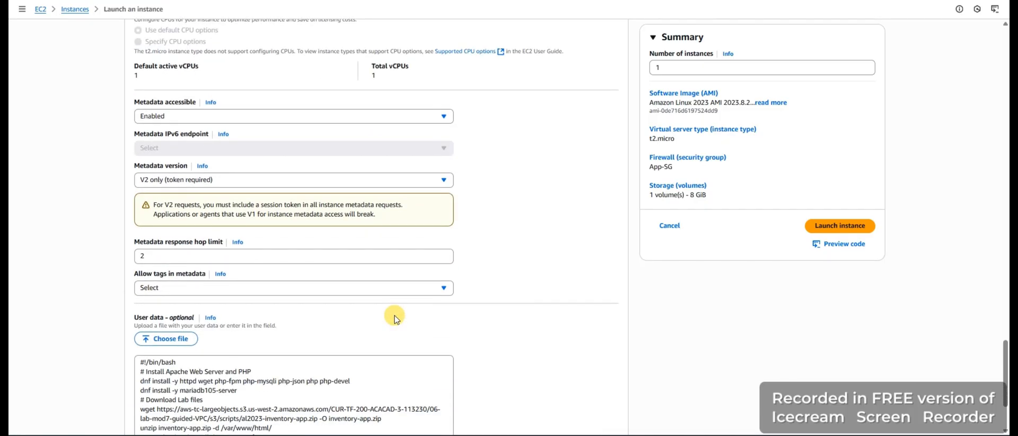
Launch the App Server instance with the reviewed configuration
scroll(416, 313, "up", 20)
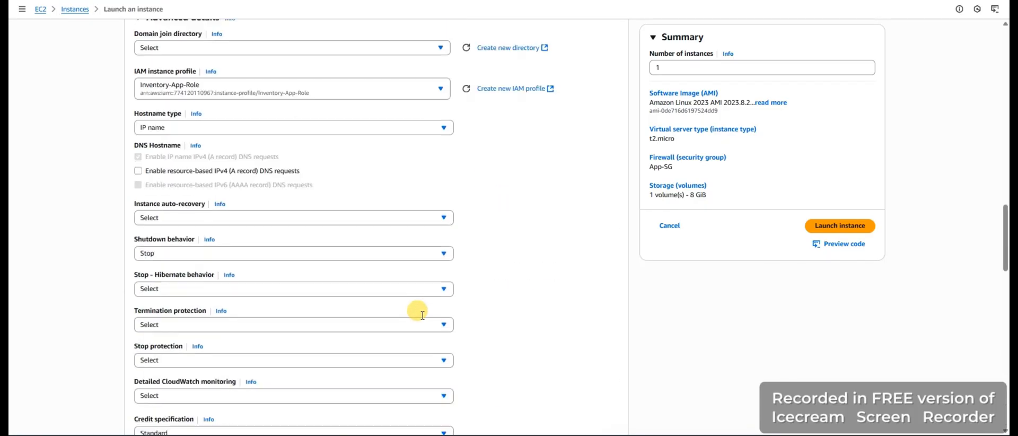
scroll(587, 318, "up", 1)
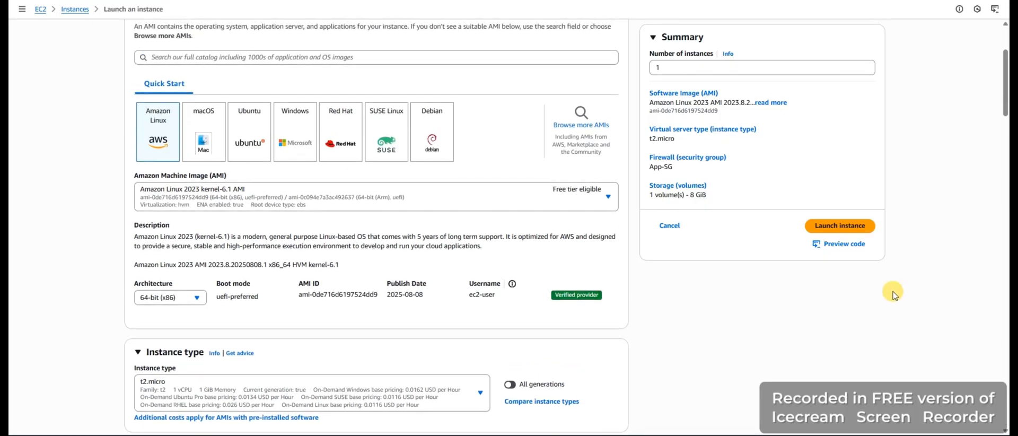
left_click(840, 227)
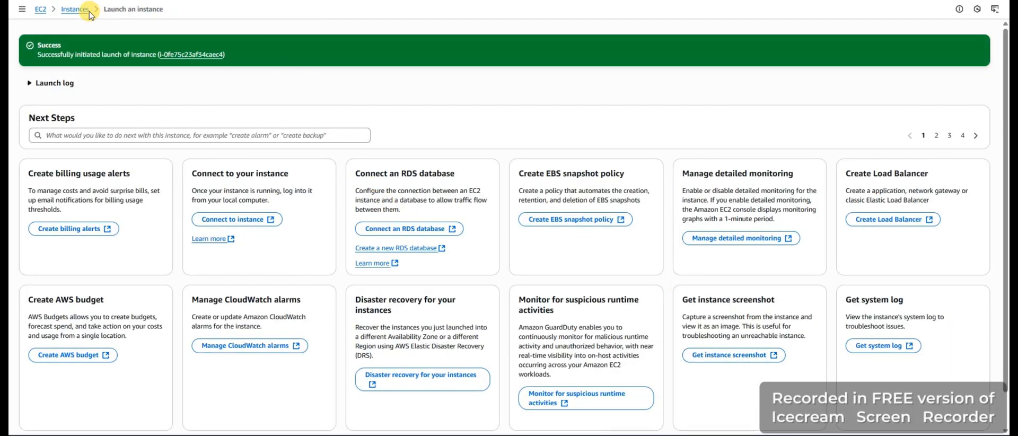
Open the EC2 instance list and examine the details of the App Server instance
left_click(41, 9)
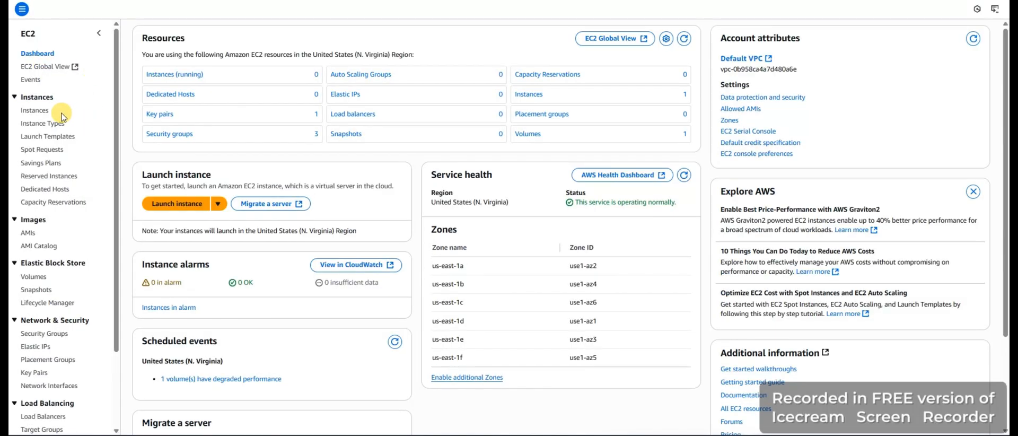
left_click(43, 111)
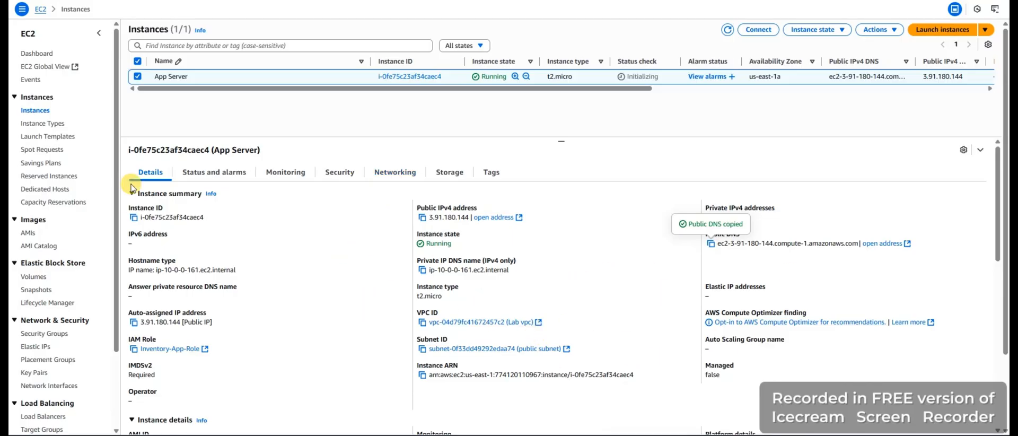
scroll(539, 322, "down", 3)
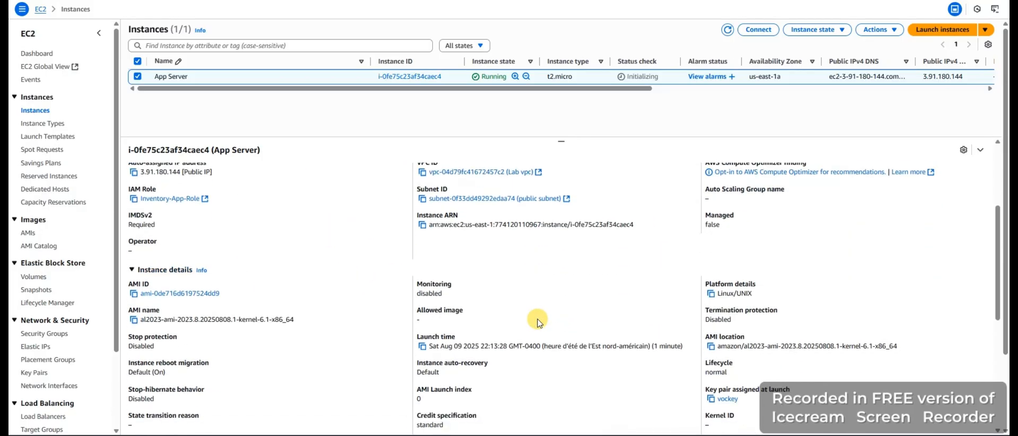
scroll(538, 320, "up", 2)
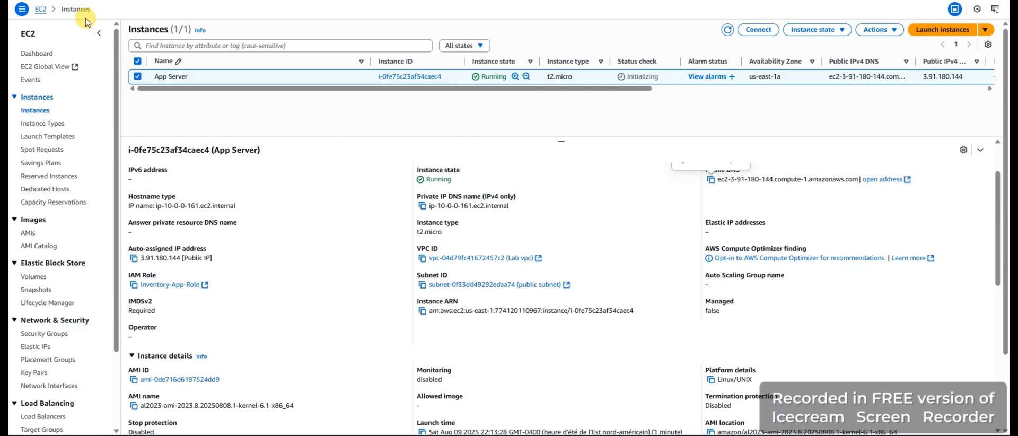
Switch to the VPC service and view the resource map of the Lab vpc
left_click(48, 1)
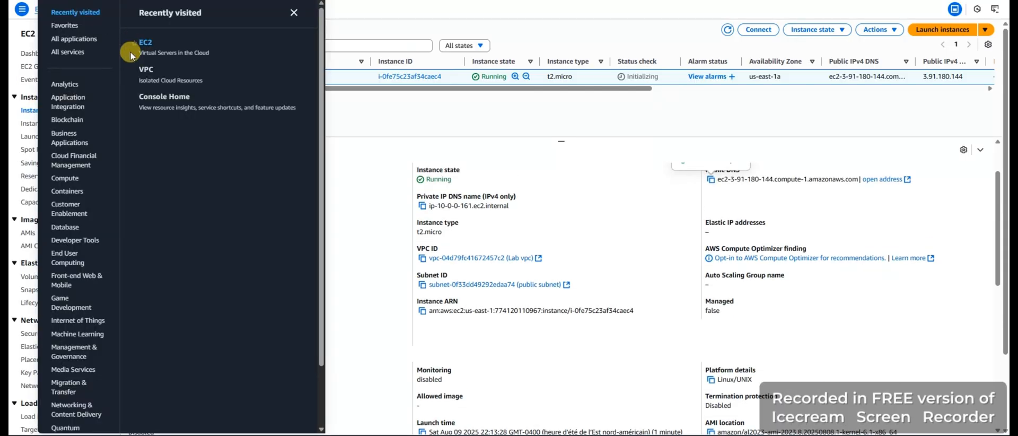
left_click(146, 69)
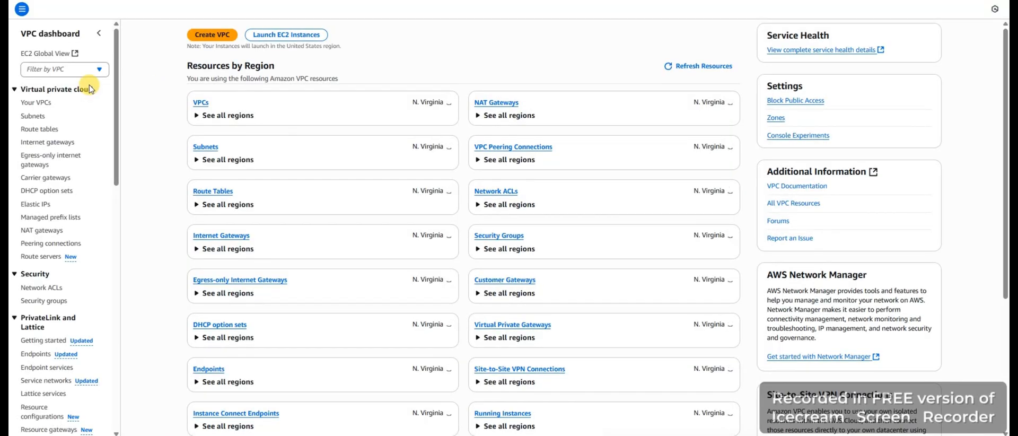
left_click(35, 108)
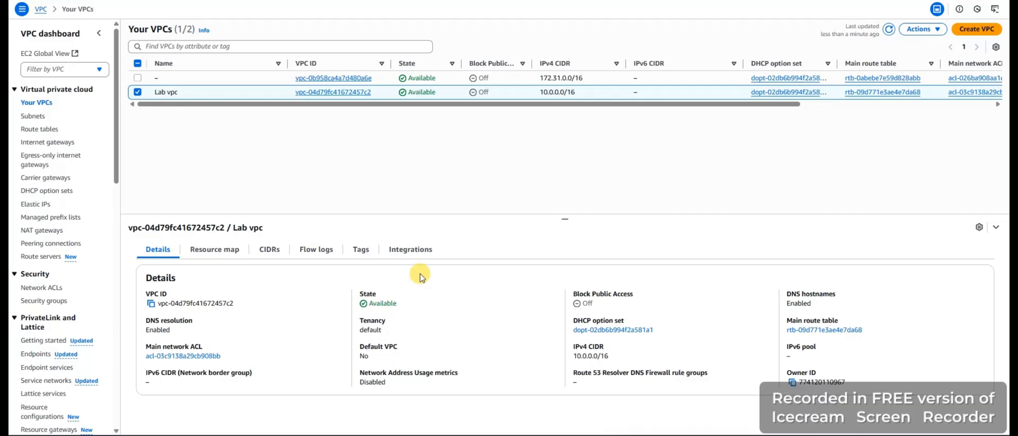
left_click(201, 252)
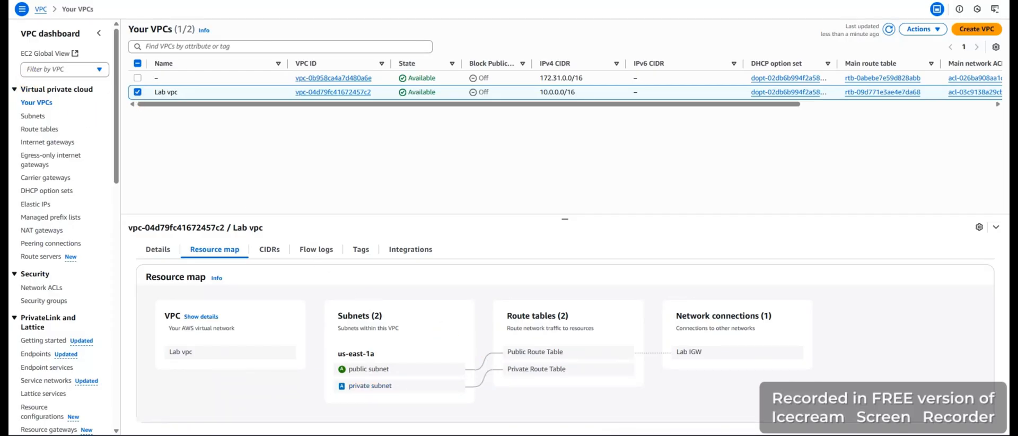
Return to the EC2 instance list, select the App Server and copy its public DNS address
left_click(22, 9)
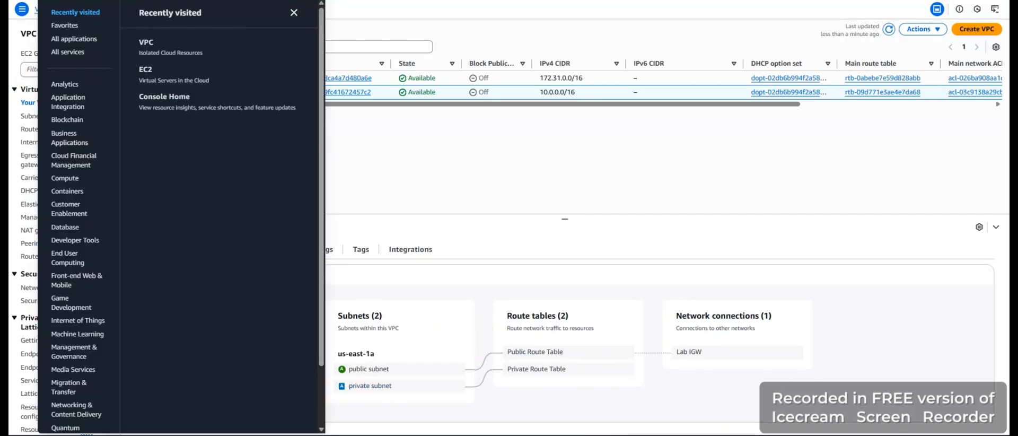
left_click(142, 70)
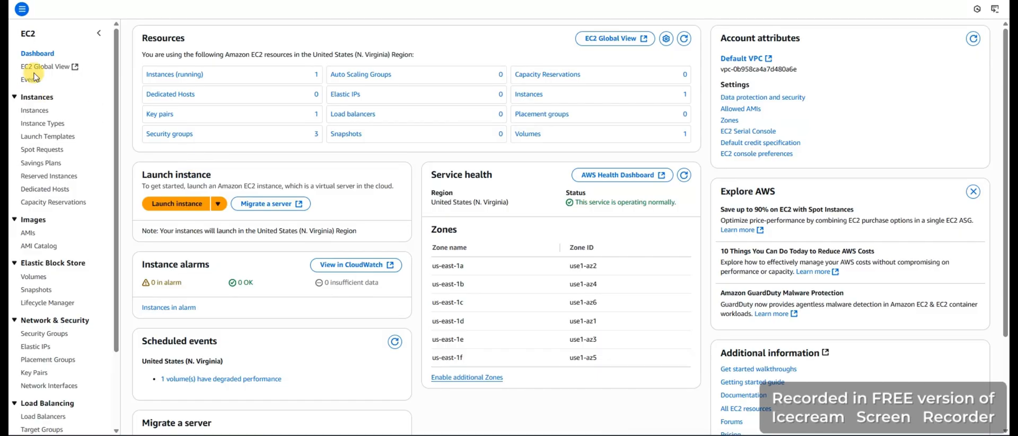
left_click(35, 111)
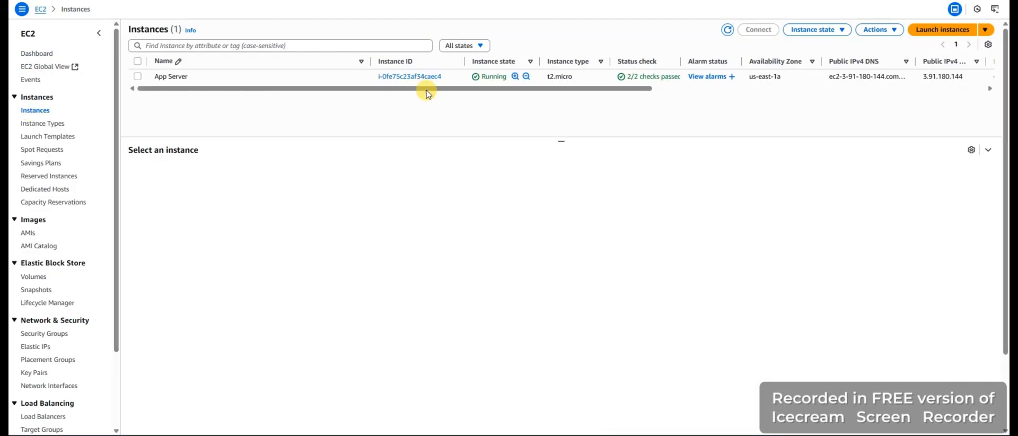
left_click(243, 77)
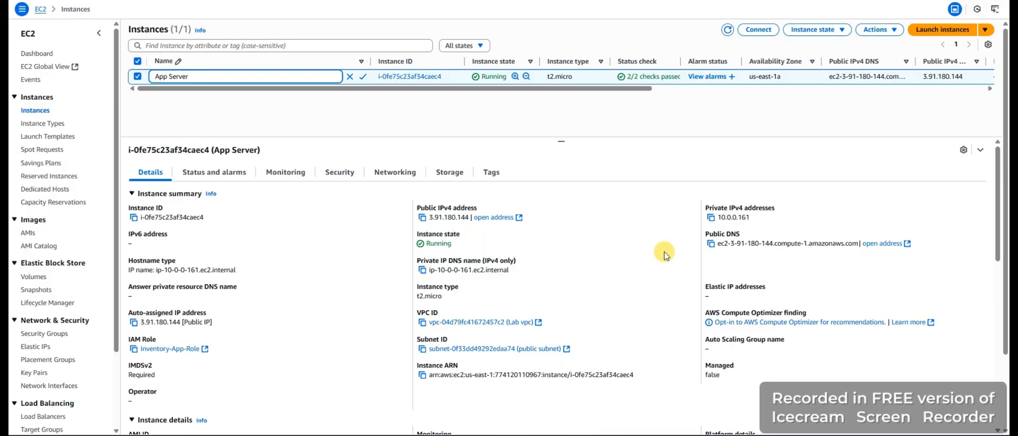
left_click(710, 244)
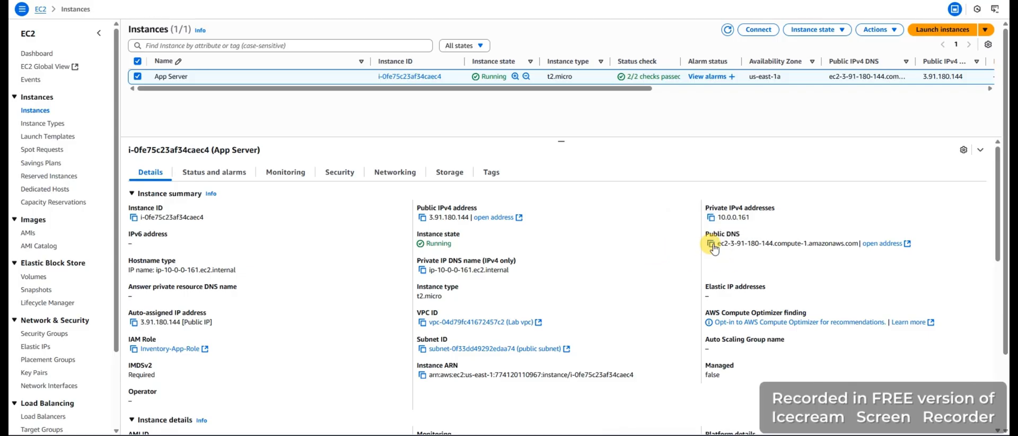
left_click(711, 244)
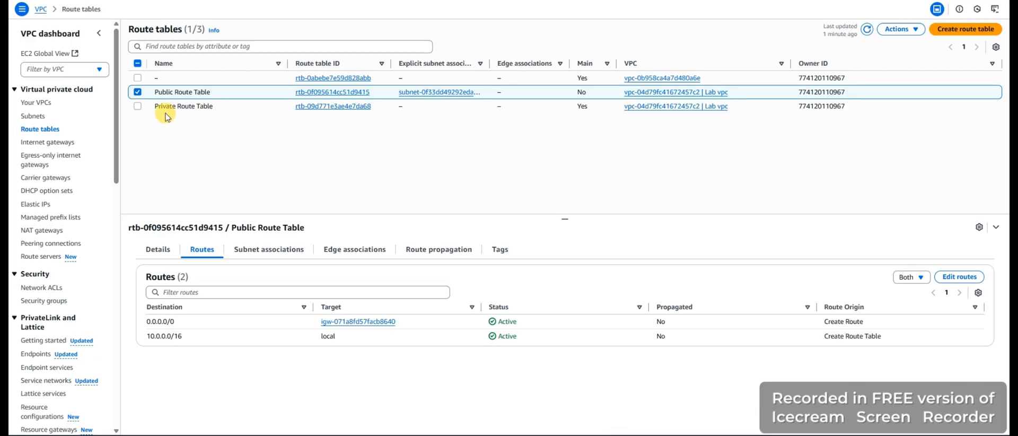
Review the lists of VPCs, subnets and internet gateways in the VPC service
left_click(33, 103)
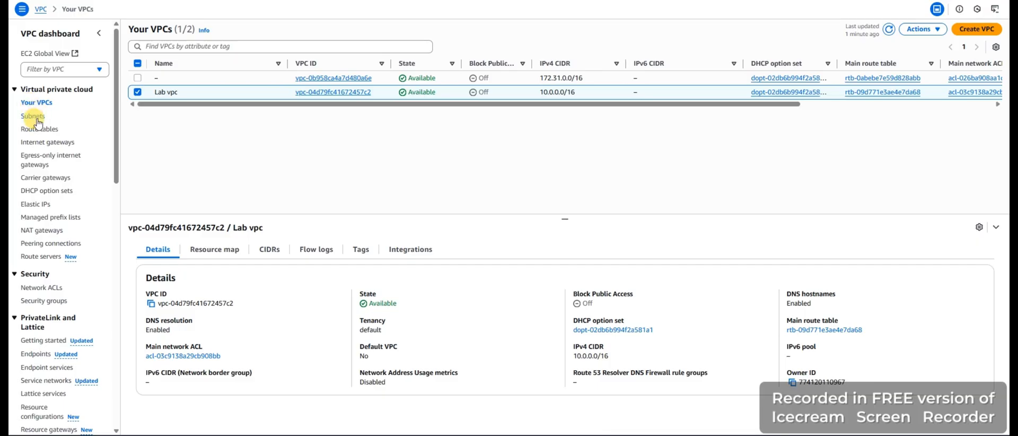
left_click(32, 116)
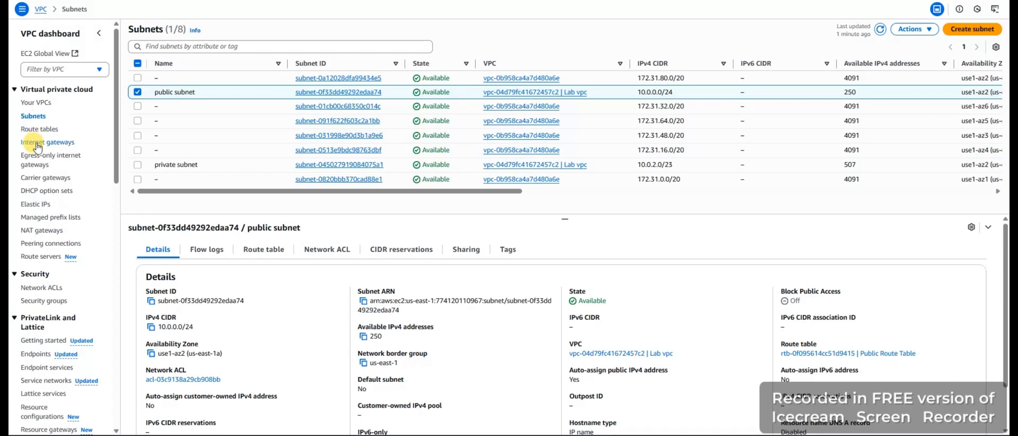
left_click(37, 144)
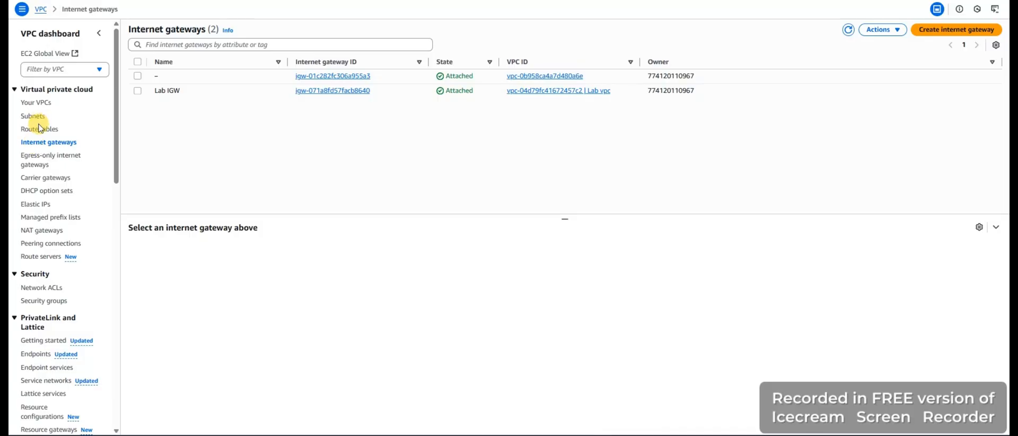
Open the list of route tables and view the details of the Private Route Table and the Public Route Table
left_click(39, 130)
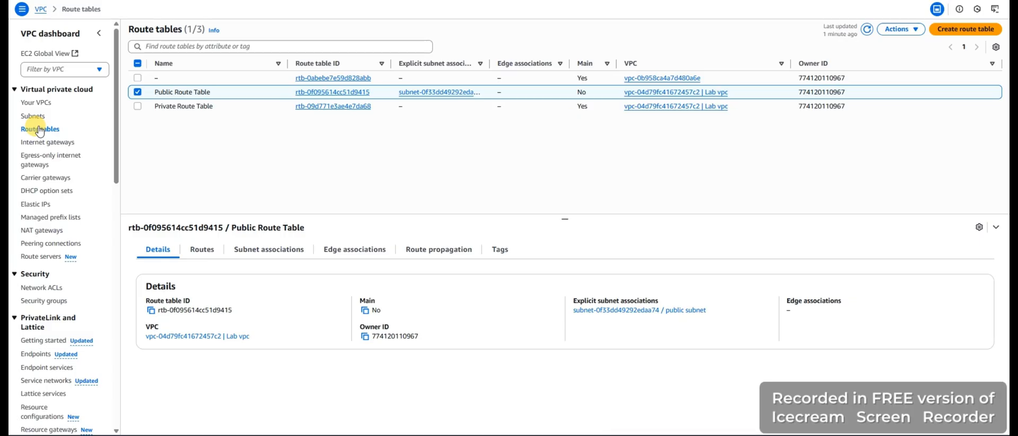
left_click(168, 106)
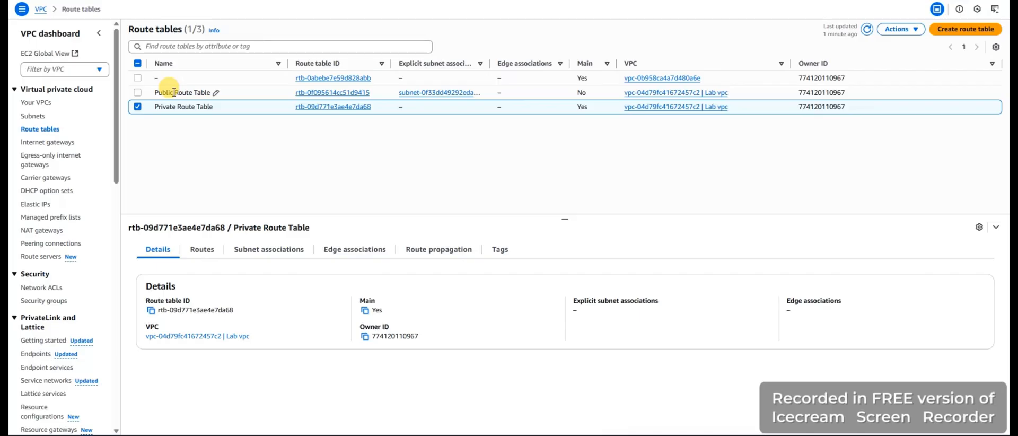
left_click(175, 91)
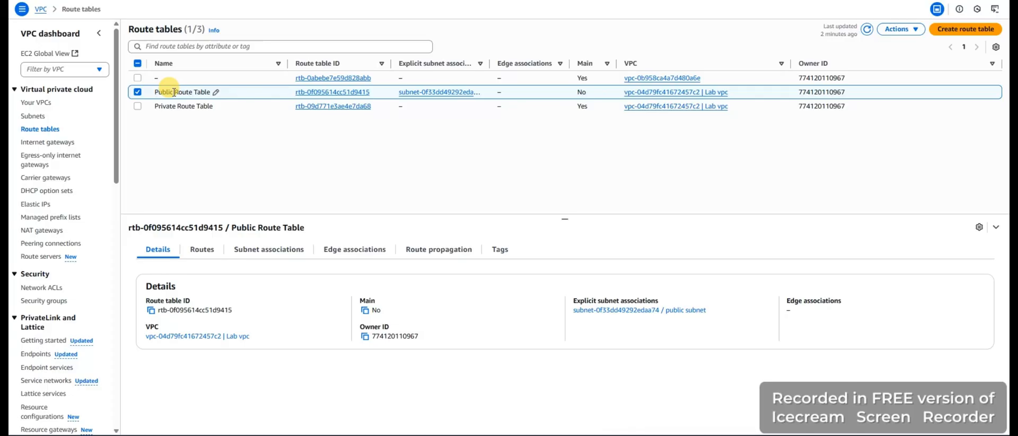
Review the routes and subnet associations of the Public Route Table, including its association editor, and return to the route tables without saving
left_click(202, 249)
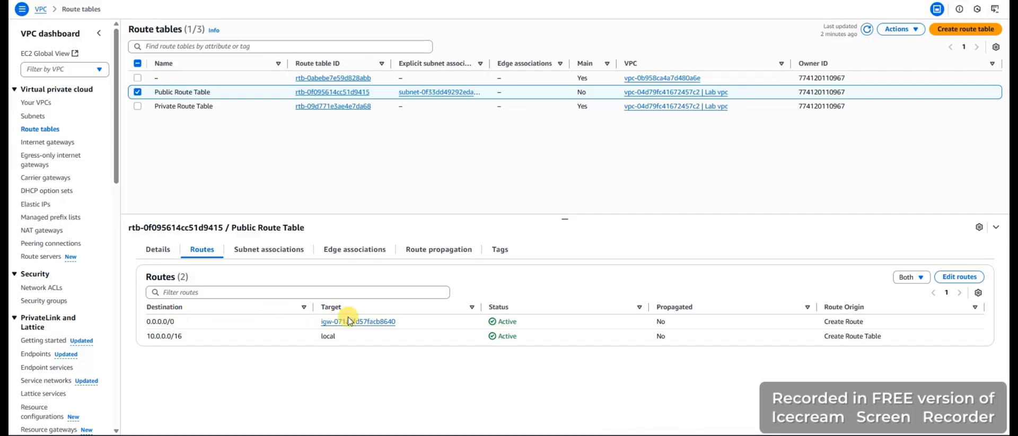
left_click(271, 250)
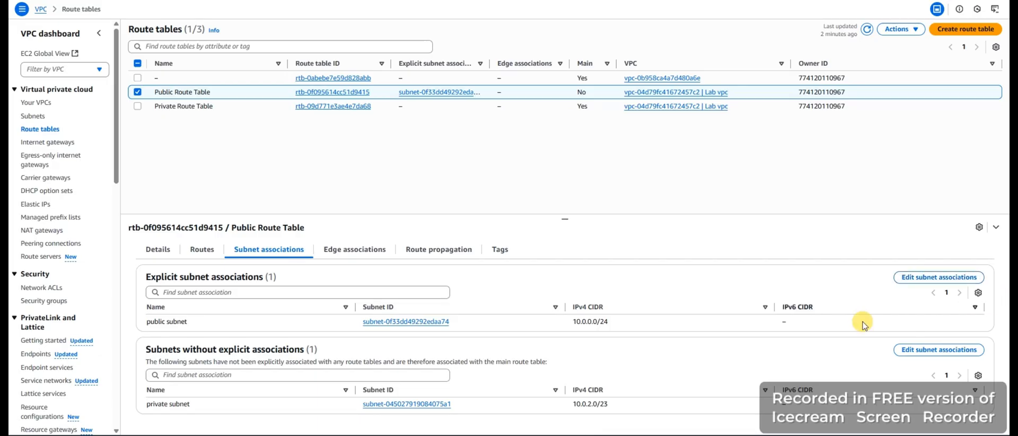
left_click(922, 277)
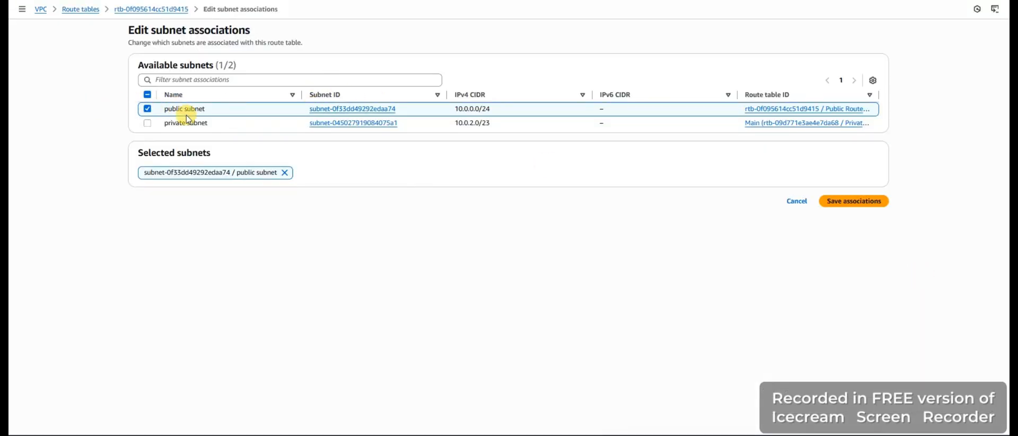
left_click(81, 9)
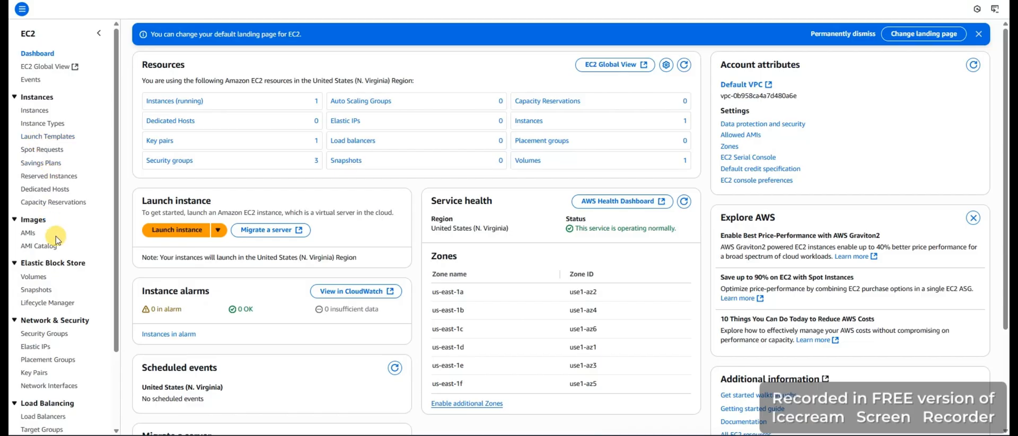
Switch to the EC2 security groups and view the details of the App-SG group
left_click(51, 335)
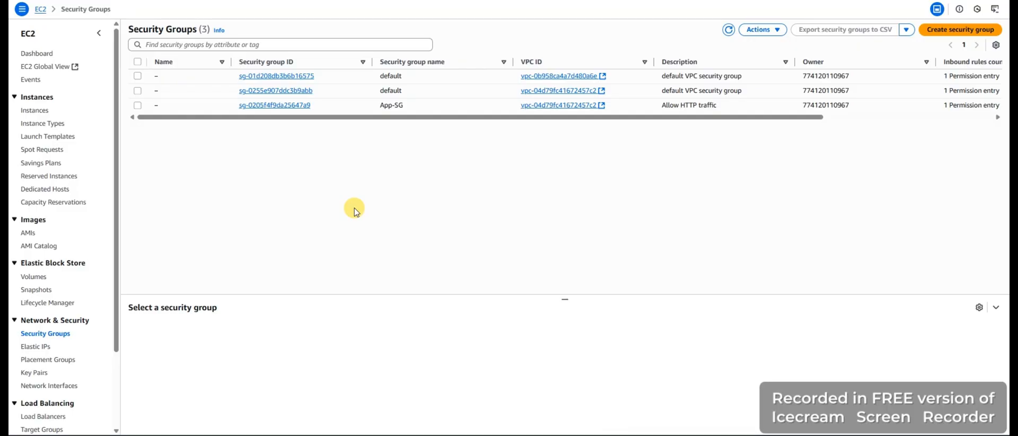
left_click(391, 106)
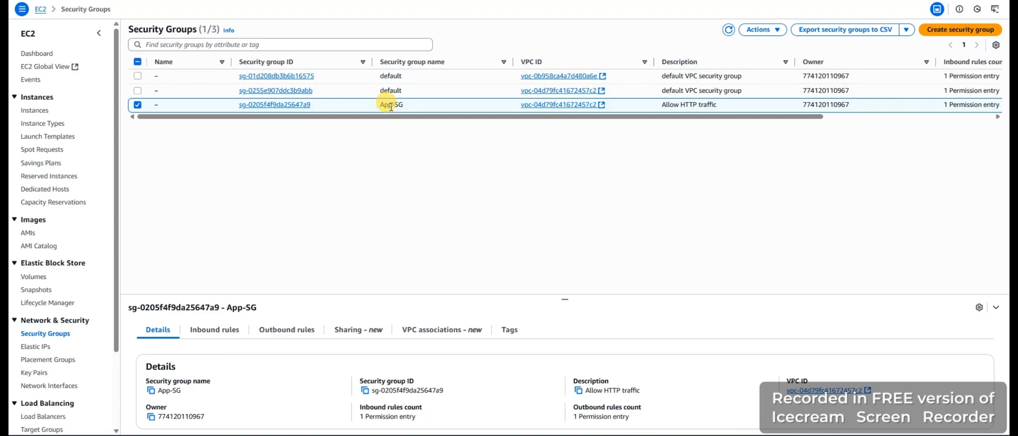
Return to the EC2 instance list, select the App Server instance and copy its public DNS from the instance details
left_click(33, 110)
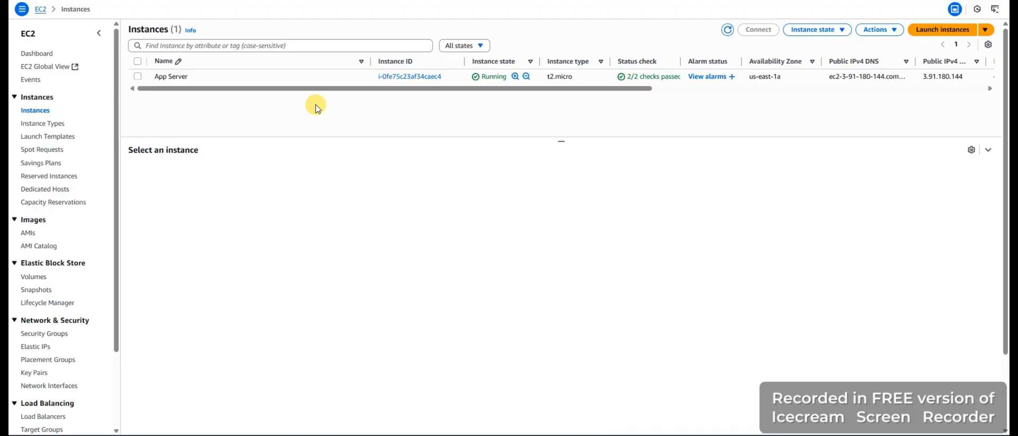
left_click(171, 77)
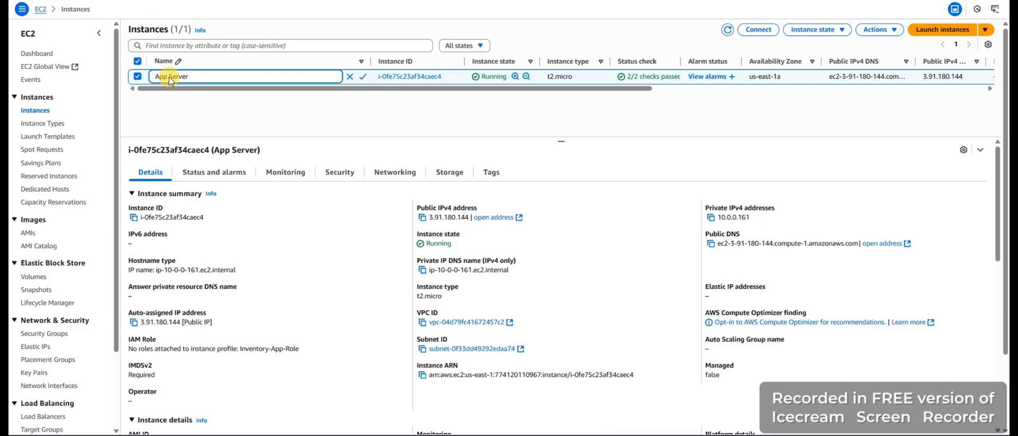
left_click(711, 245)
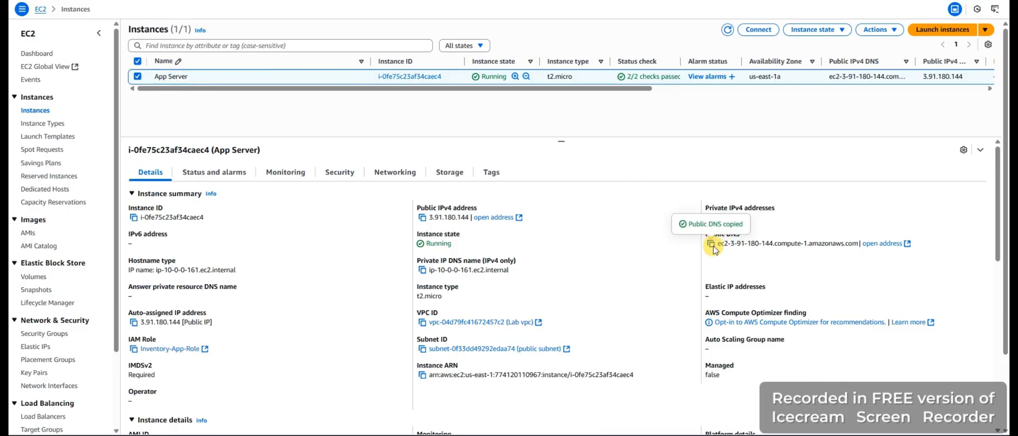